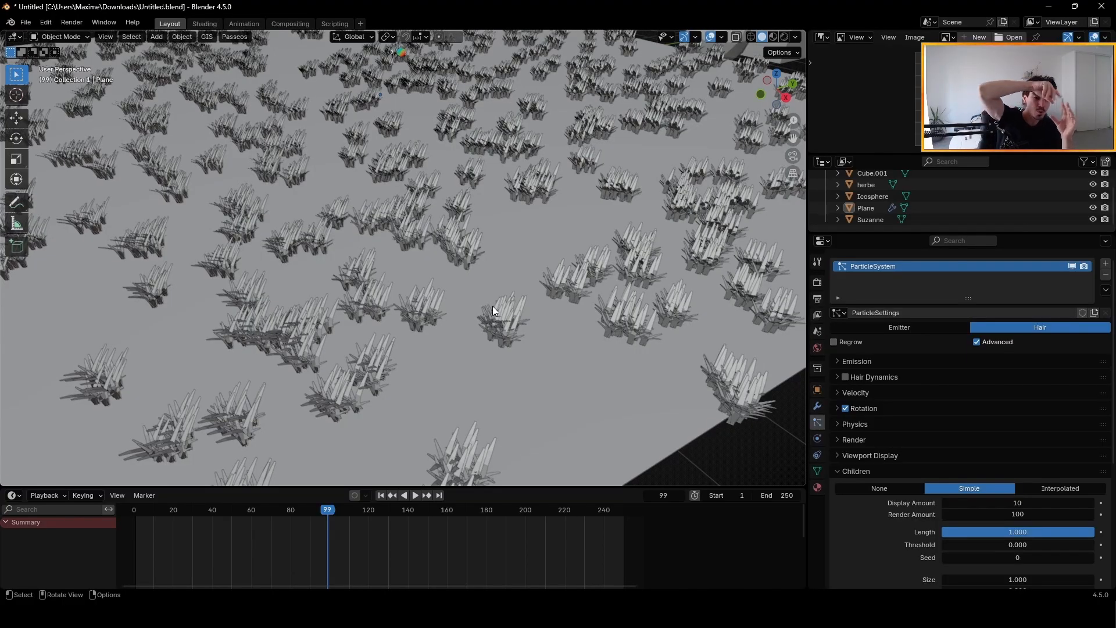
Select the grass plane and set its child particles to size 1.010, radius 0.56 m and roundness 0.955
{"action": "scroll", "coordinate": [493, 306], "scroll_direction": "up", "scroll_amount": 10}
{"action": "scroll", "coordinate": [538, 315], "scroll_direction": "down", "scroll_amount": 7}
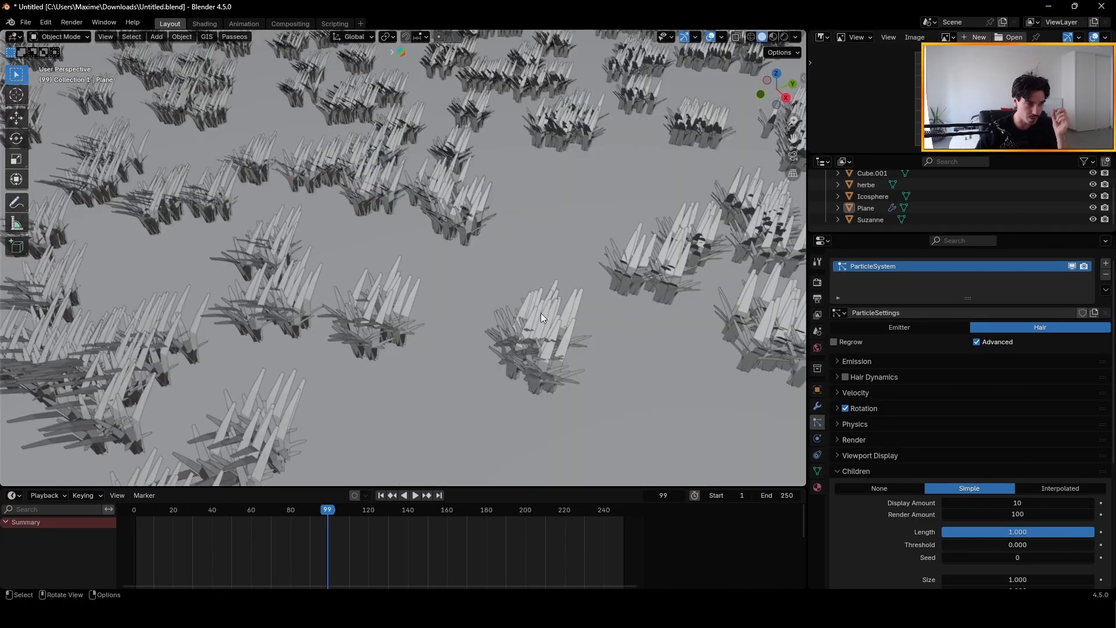
{"action": "left_click", "coordinate": [466, 247]}
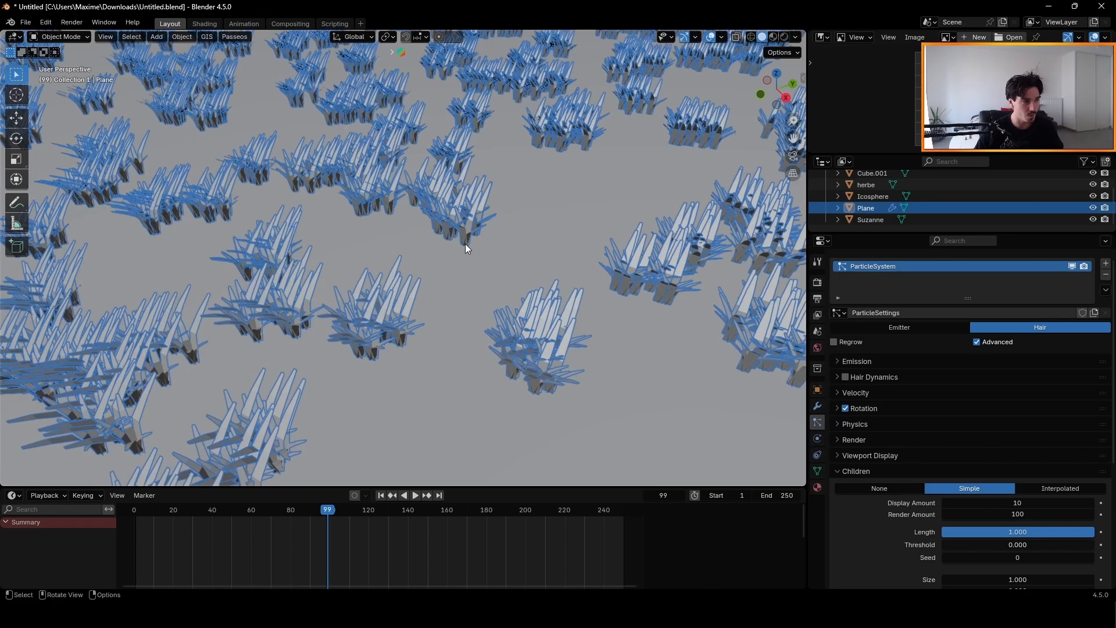
{"action": "scroll", "coordinate": [511, 342], "scroll_direction": "down", "scroll_amount": 8}
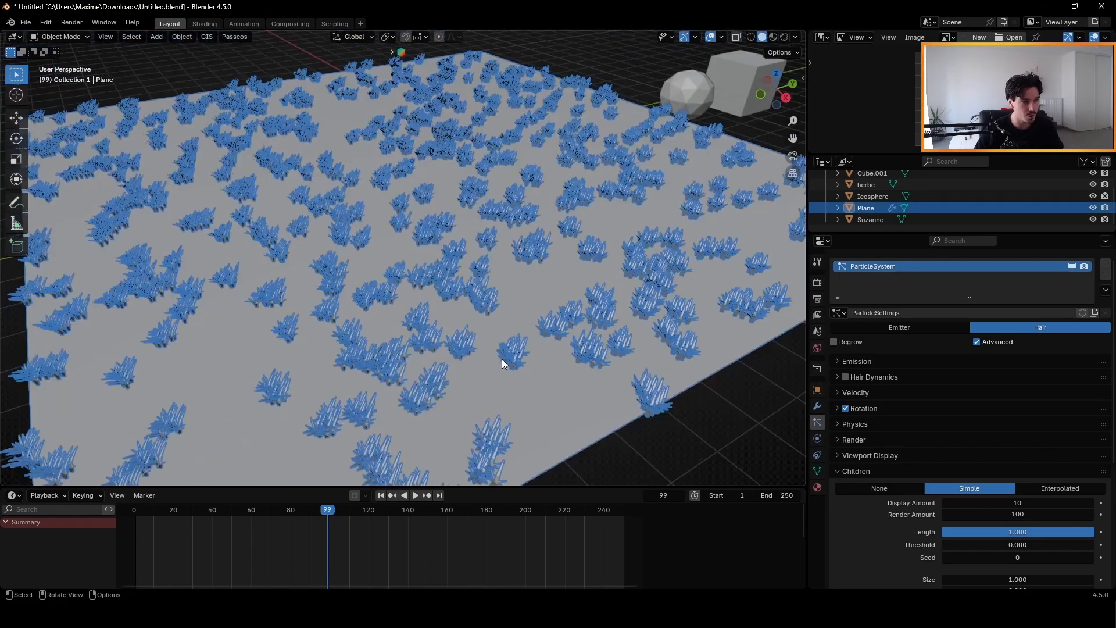
{"action": "scroll", "coordinate": [989, 511], "scroll_direction": "down", "scroll_amount": 4}
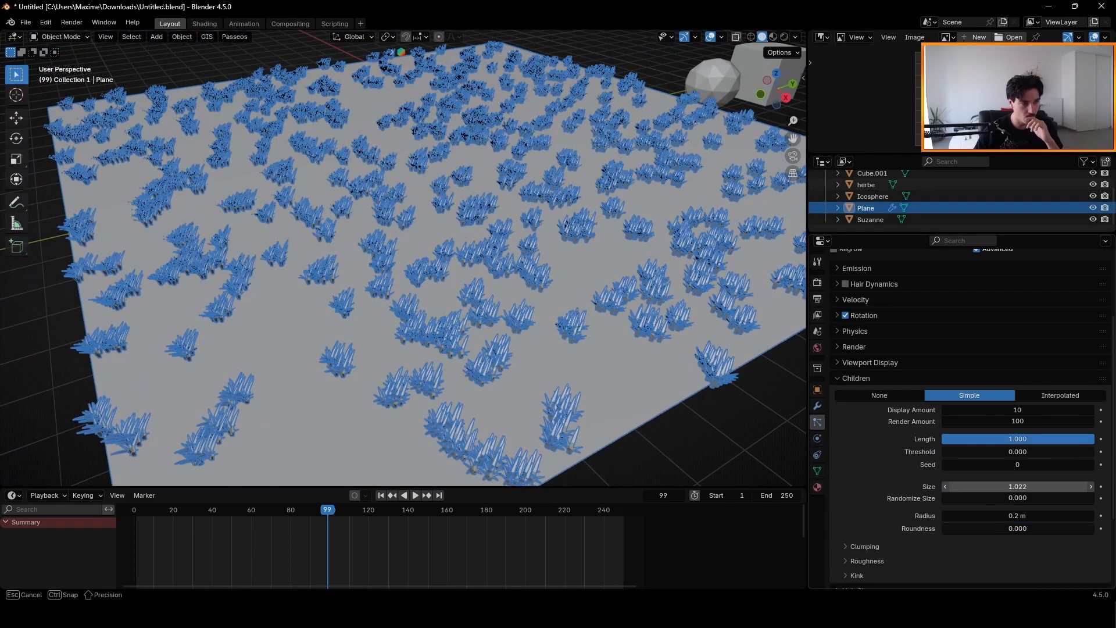
{"action": "left_click_drag", "start_coordinate": [1017, 487], "coordinate": [1107, 529]}
{"action": "scroll", "coordinate": [554, 323], "scroll_direction": "up", "scroll_amount": 4}
{"action": "scroll", "coordinate": [589, 352], "scroll_direction": "up", "scroll_amount": 8}
{"action": "scroll", "coordinate": [564, 331], "scroll_direction": "down", "scroll_amount": 5}
{"action": "scroll", "coordinate": [502, 295], "scroll_direction": "down", "scroll_amount": 5}
{"action": "middle_click_drag", "start_coordinate": [621, 308], "coordinate": [621, 281]}
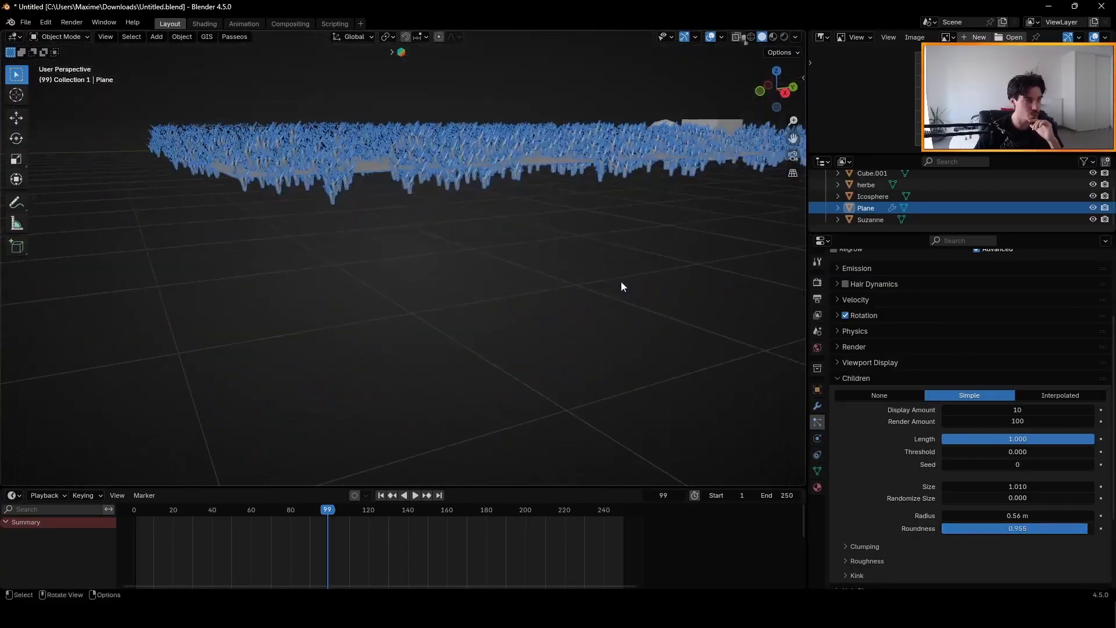
Reset the child particles' roundness to 0 and set their Randomize Size to about 0.264
{"action": "left_click_drag", "start_coordinate": [1019, 529], "coordinate": [873, 529]}
{"action": "middle_click_drag", "start_coordinate": [621, 281], "coordinate": [621, 320]}
{"action": "left_click_drag", "start_coordinate": [989, 498], "coordinate": [1027, 498]}
{"action": "scroll", "coordinate": [424, 343], "scroll_direction": "up", "scroll_amount": 2}
{"action": "middle_click_drag", "start_coordinate": [424, 343], "coordinate": [434, 321]}
{"action": "scroll", "coordinate": [434, 321], "scroll_direction": "up", "scroll_amount": 4}
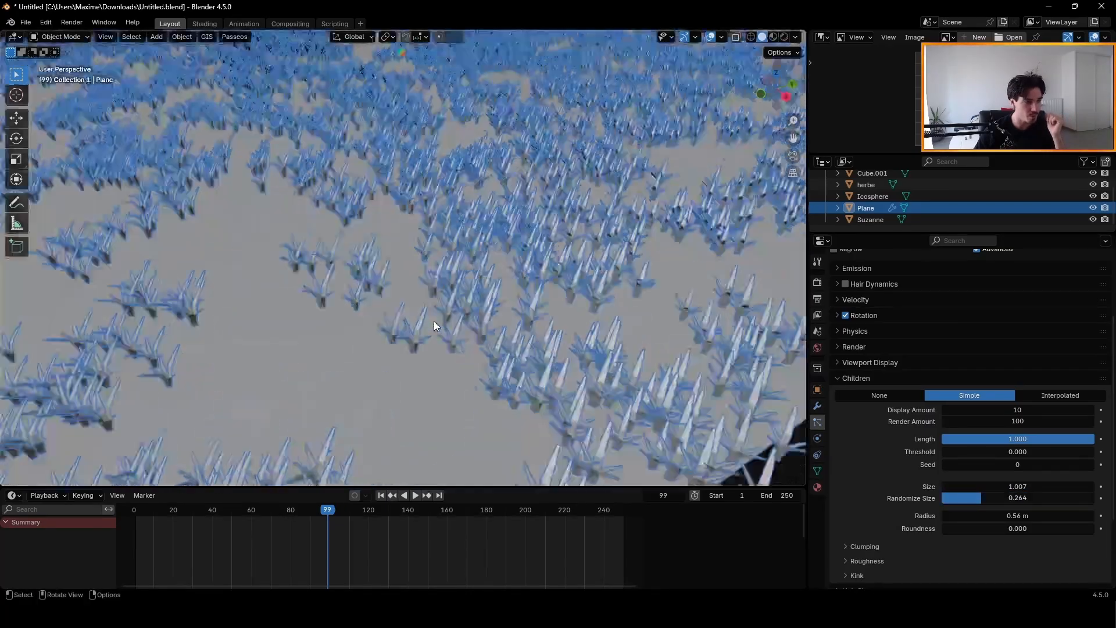
{"action": "scroll", "coordinate": [434, 321], "scroll_direction": "down", "scroll_amount": 5}
{"action": "scroll", "coordinate": [1090, 472], "scroll_direction": "up", "scroll_amount": 5}
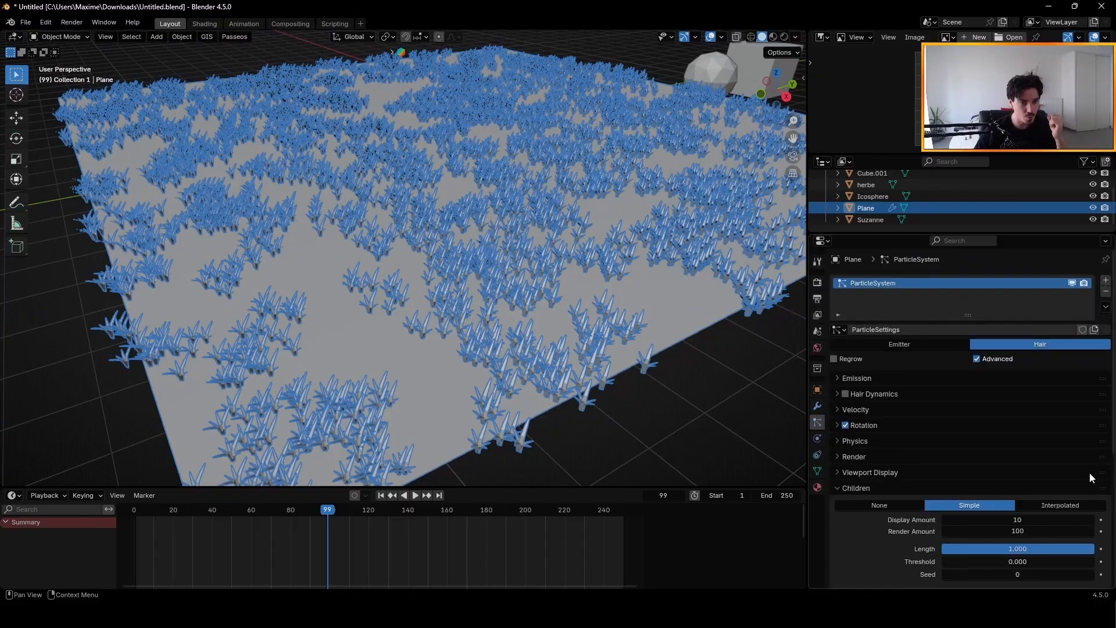
Try higher seed values for the child particles to vary how the grass is scattered
{"action": "left_click", "coordinate": [867, 379]}
{"action": "scroll", "coordinate": [936, 431], "scroll_direction": "down", "scroll_amount": 12}
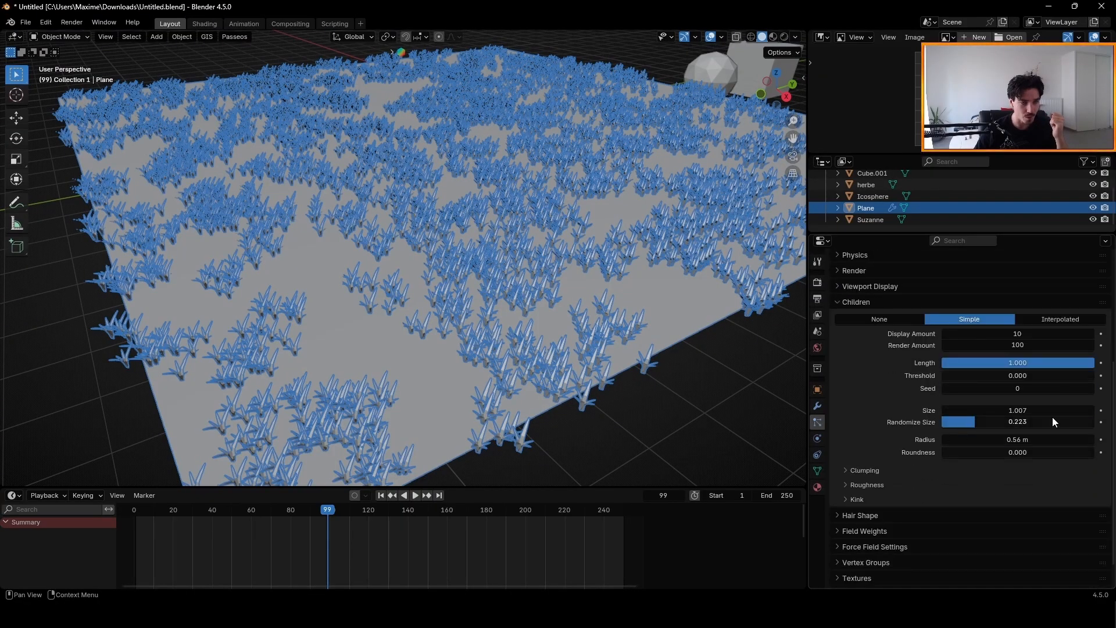
{"action": "left_click_drag", "start_coordinate": [1089, 389], "coordinate": [1090, 388]}
{"action": "left_click", "coordinate": [1090, 389]}
{"action": "left_click", "coordinate": [1090, 389]}
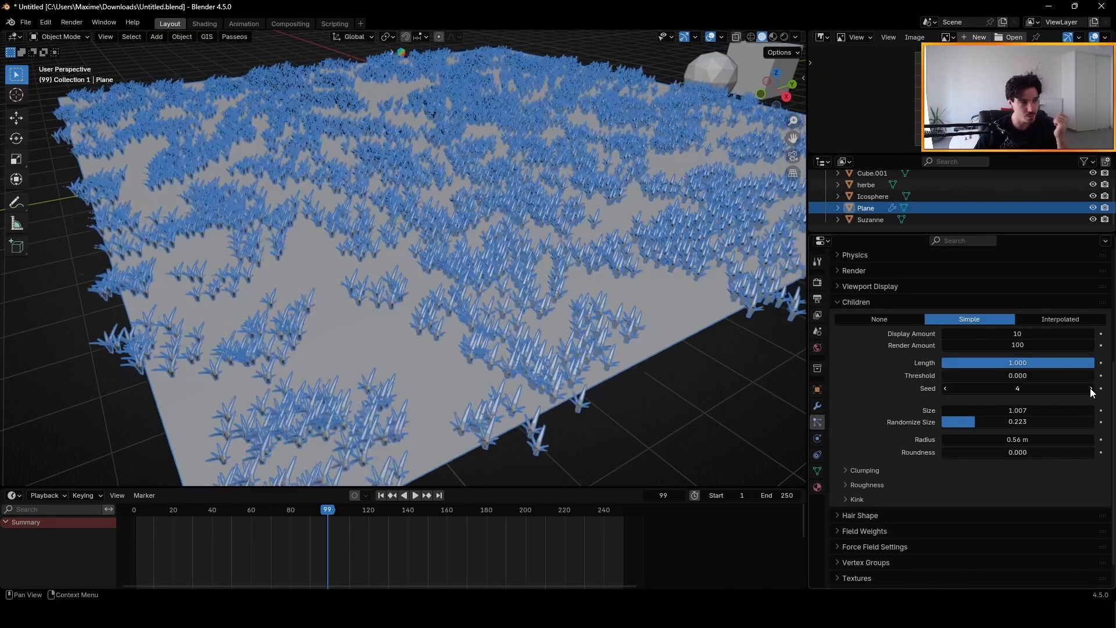
{"action": "left_click", "coordinate": [1090, 388]}
{"action": "left_click", "coordinate": [1090, 388]}
{"action": "left_click", "coordinate": [1090, 389]}
{"action": "mouse_move", "coordinate": [1088, 363]}
{"action": "left_mouse_down"}
{"action": "mouse_move", "coordinate": [943, 363]}
{"action": "mouse_move", "coordinate": [1093, 363]}
{"action": "left_mouse_up"}
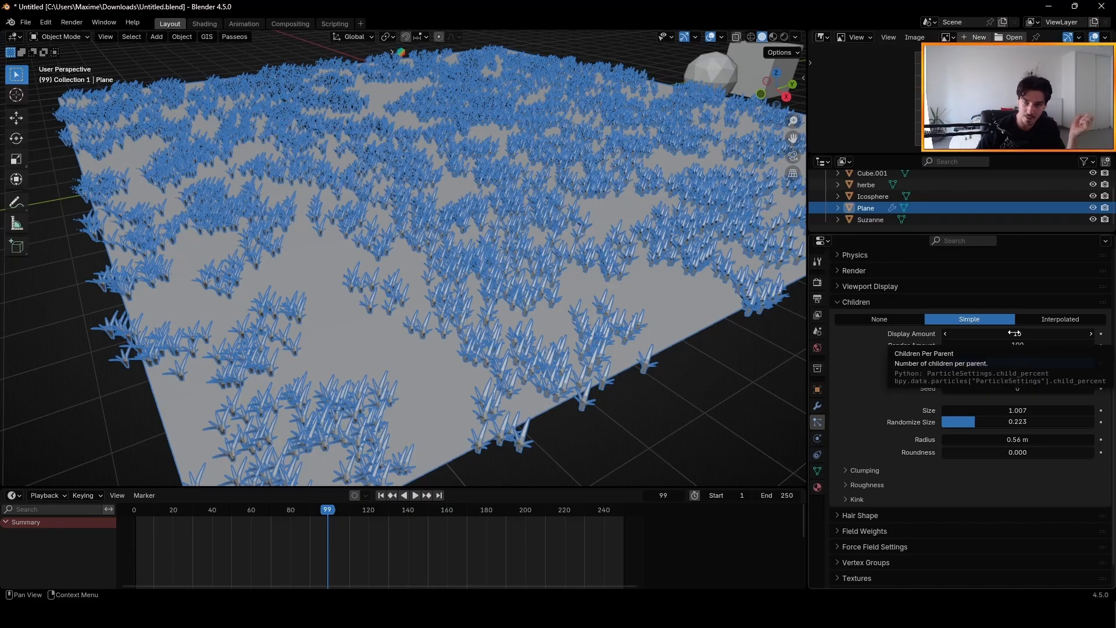
Examine the particle system's Emission settings and compare them with the Children settings
{"action": "scroll", "coordinate": [988, 372], "scroll_direction": "up", "scroll_amount": 8}
{"action": "left_click", "coordinate": [854, 379]}
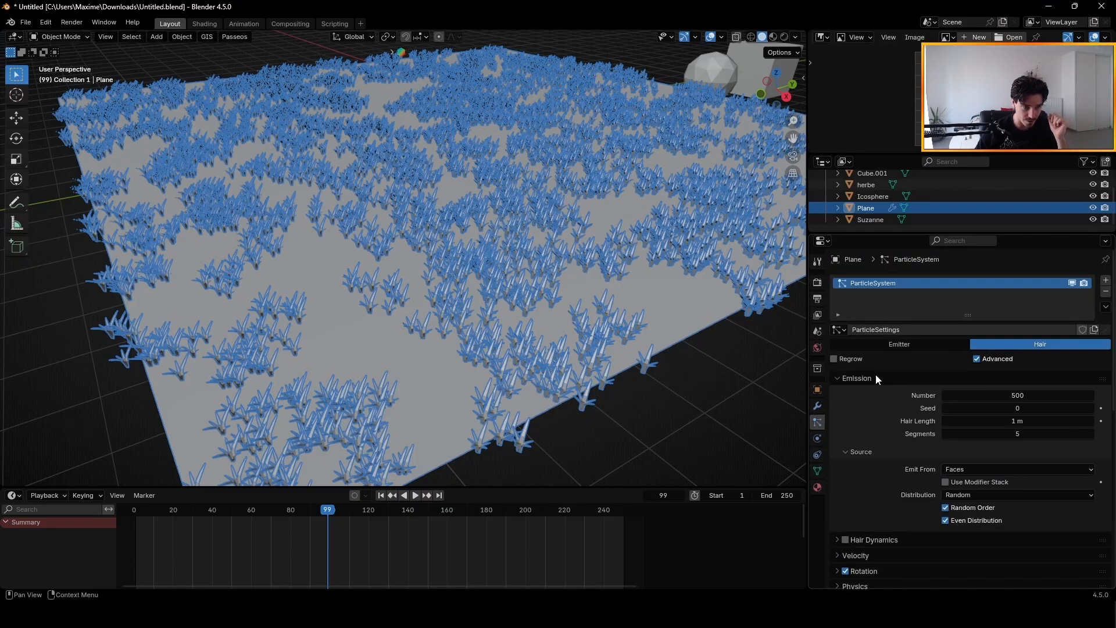
{"action": "left_click", "coordinate": [838, 378]}
{"action": "scroll", "coordinate": [1008, 523], "scroll_direction": "down", "scroll_amount": 2}
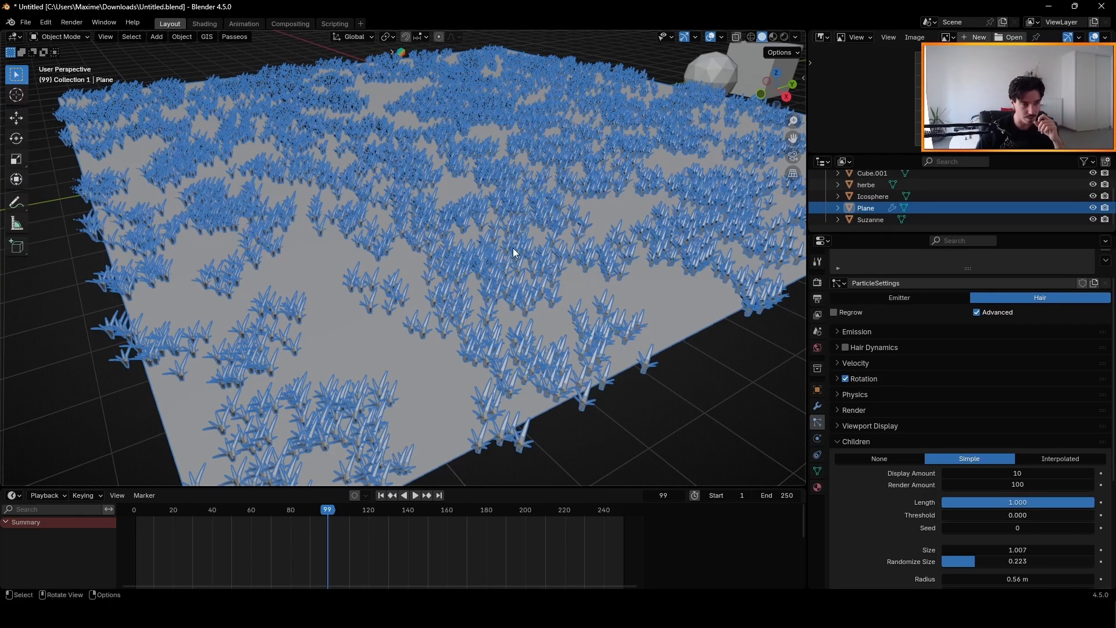
{"action": "middle_click_drag", "start_coordinate": [513, 248], "coordinate": [526, 299]}
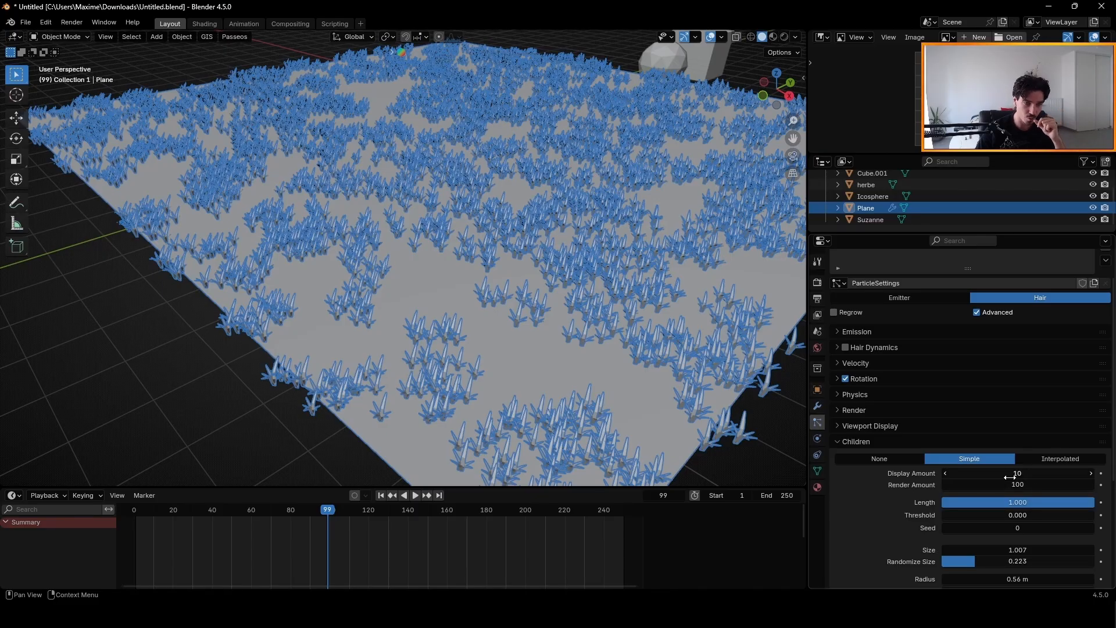
{"action": "left_click", "coordinate": [852, 332]}
{"action": "left_click", "coordinate": [852, 332]}
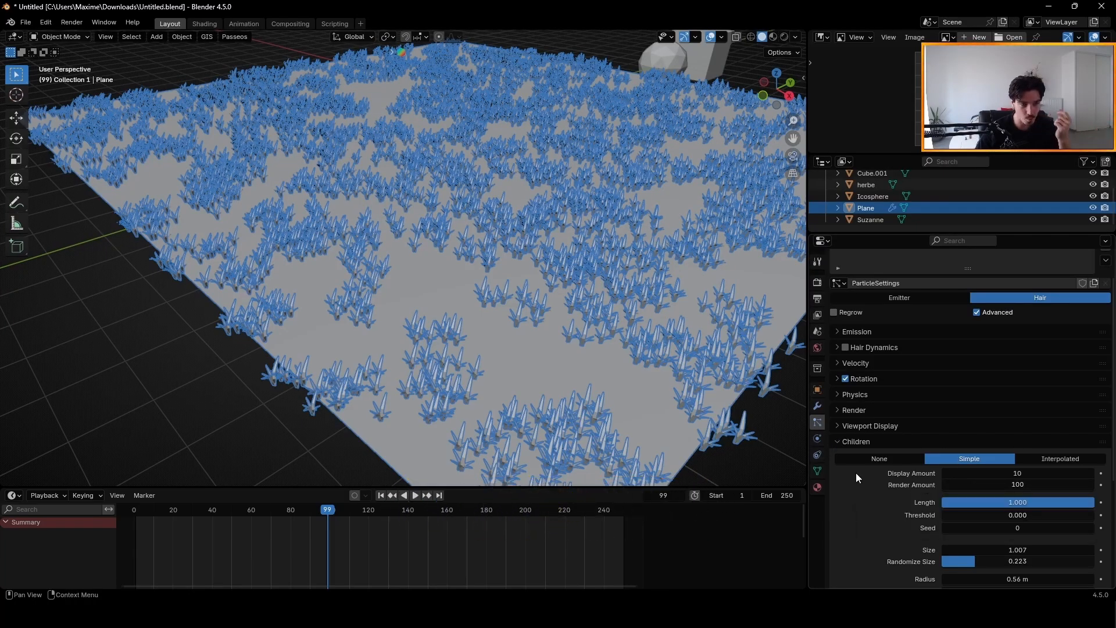
{"action": "scroll", "coordinate": [860, 482], "scroll_direction": "up", "scroll_amount": 1}
{"action": "left_click", "coordinate": [839, 471]}
{"action": "left_click", "coordinate": [841, 472]}
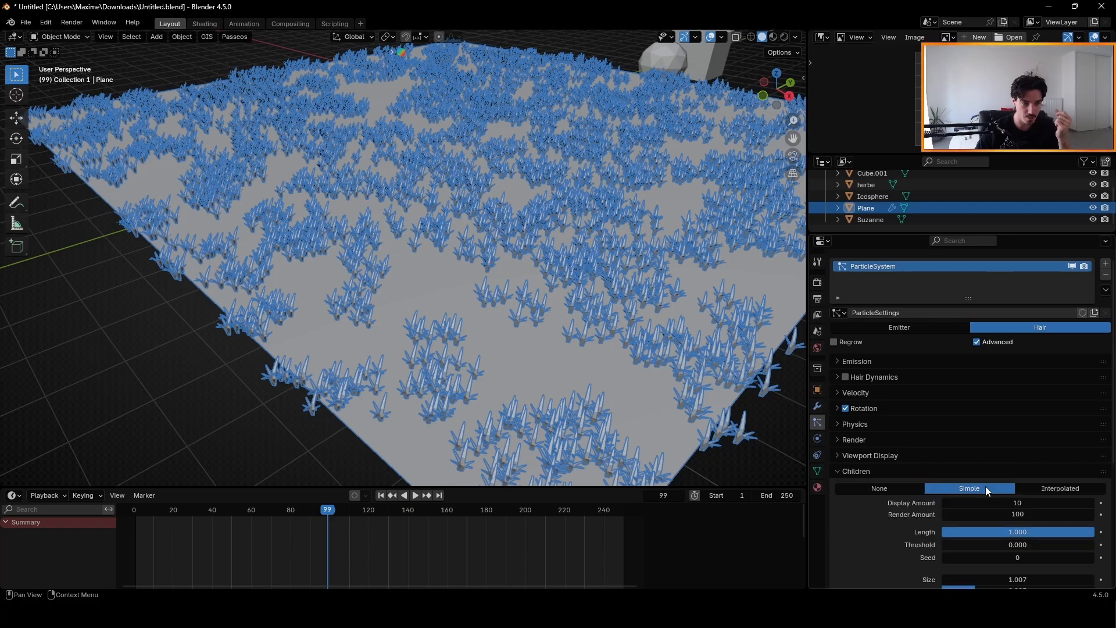
{"action": "left_click", "coordinate": [839, 361]}
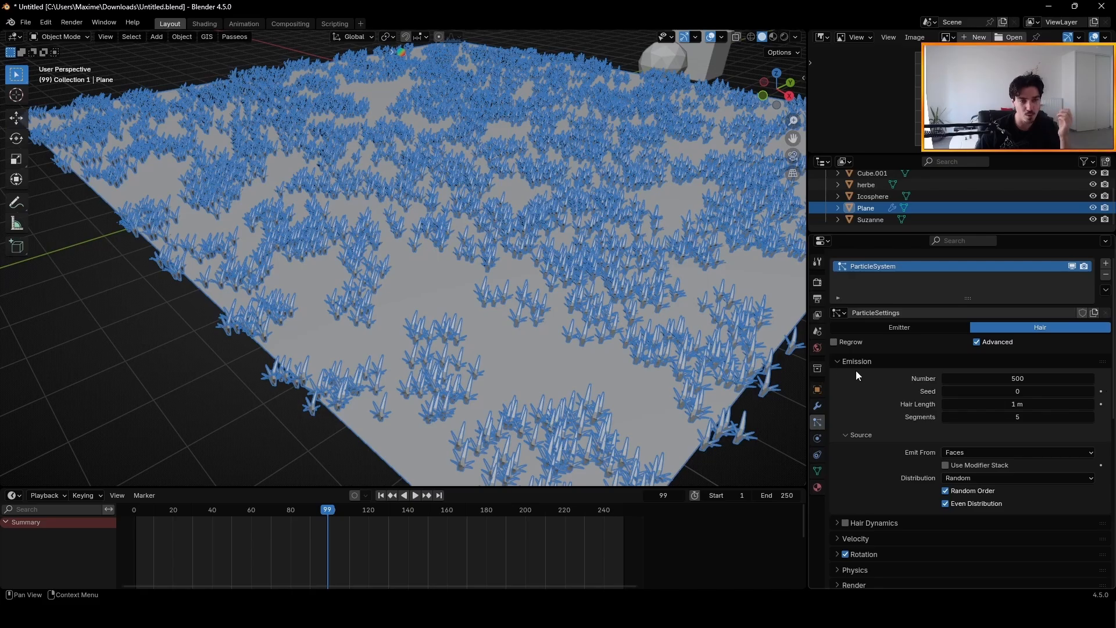
{"action": "left_click", "coordinate": [837, 363]}
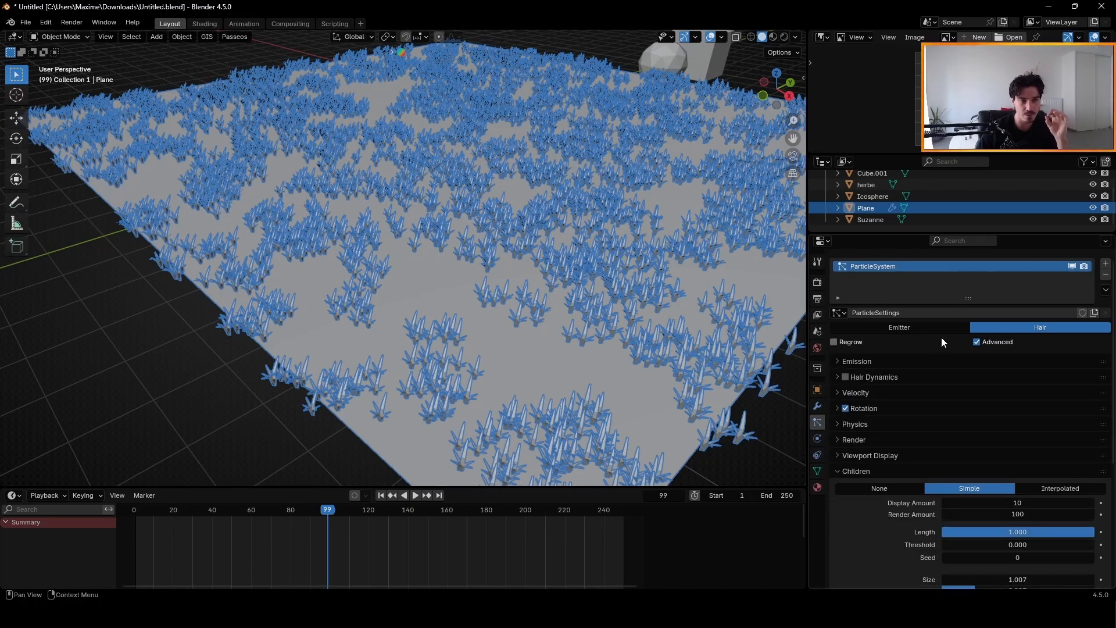
{"action": "left_click", "coordinate": [838, 362]}
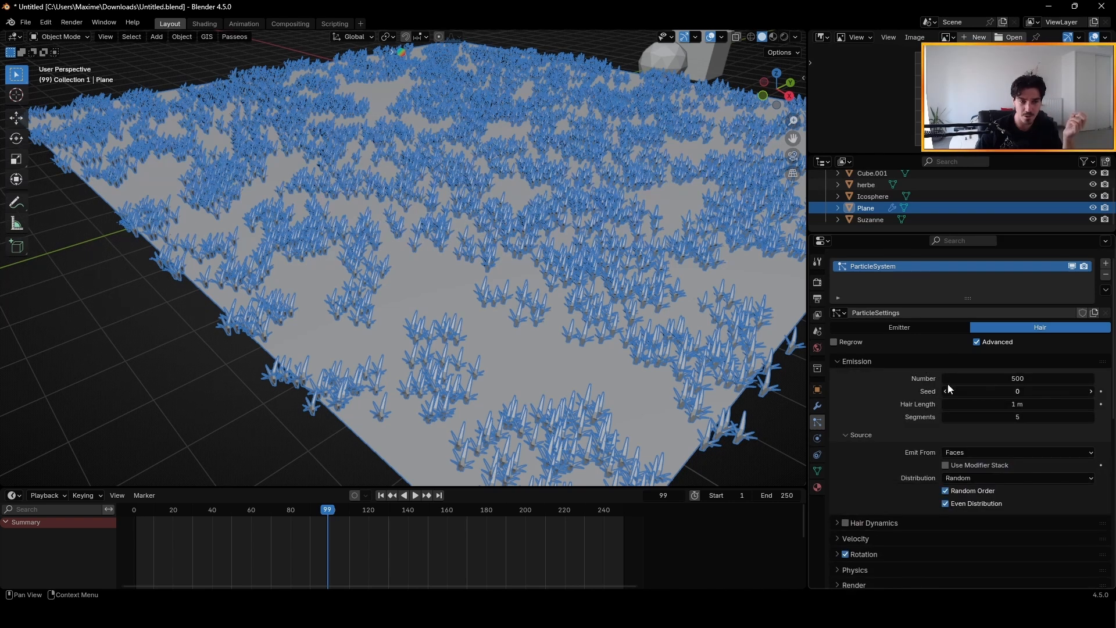
Switch the plane's child particles from Simple to Interpolated
{"action": "scroll", "coordinate": [988, 366], "scroll_direction": "down", "scroll_amount": 10}
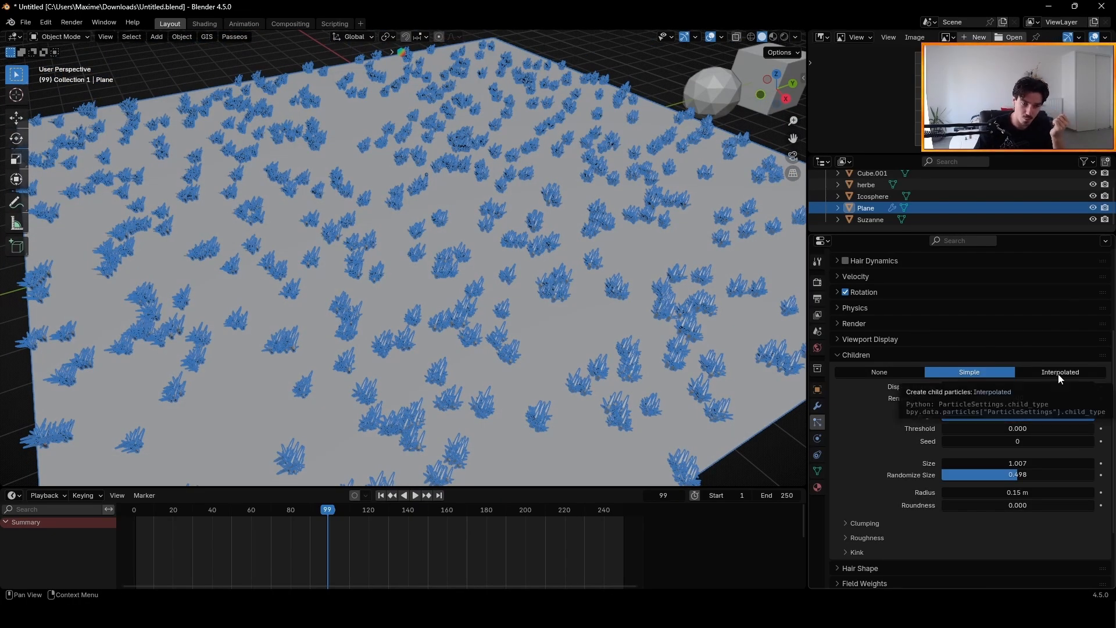
{"action": "middle_click_drag", "start_coordinate": [559, 337], "coordinate": [602, 327]}
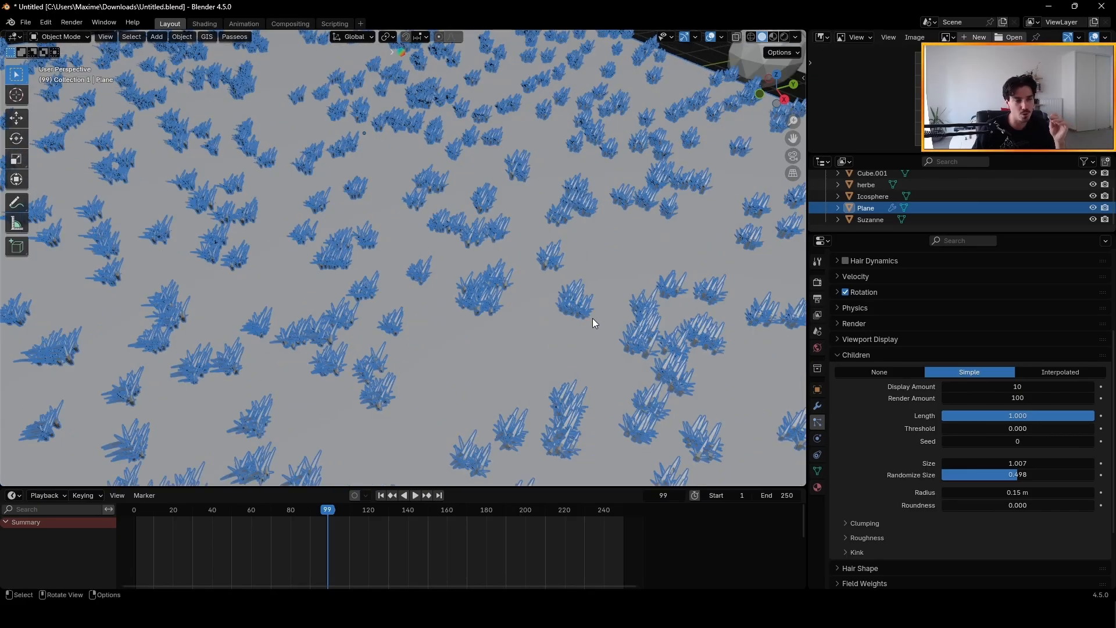
{"action": "mouse_move", "coordinate": [570, 328]}
{"action": "middle_mouse_down"}
{"action": "mouse_move", "coordinate": [551, 330]}
{"action": "mouse_move", "coordinate": [569, 322]}
{"action": "middle_mouse_up"}
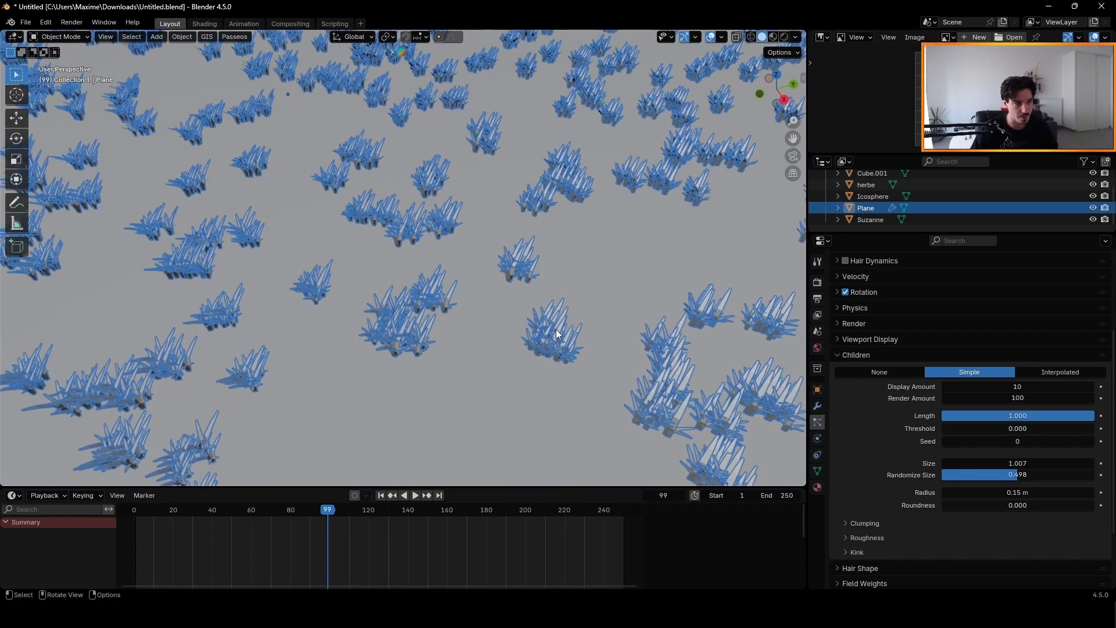
{"action": "left_click", "coordinate": [1048, 371]}
{"action": "scroll", "coordinate": [554, 273], "scroll_direction": "down", "scroll_amount": 5}
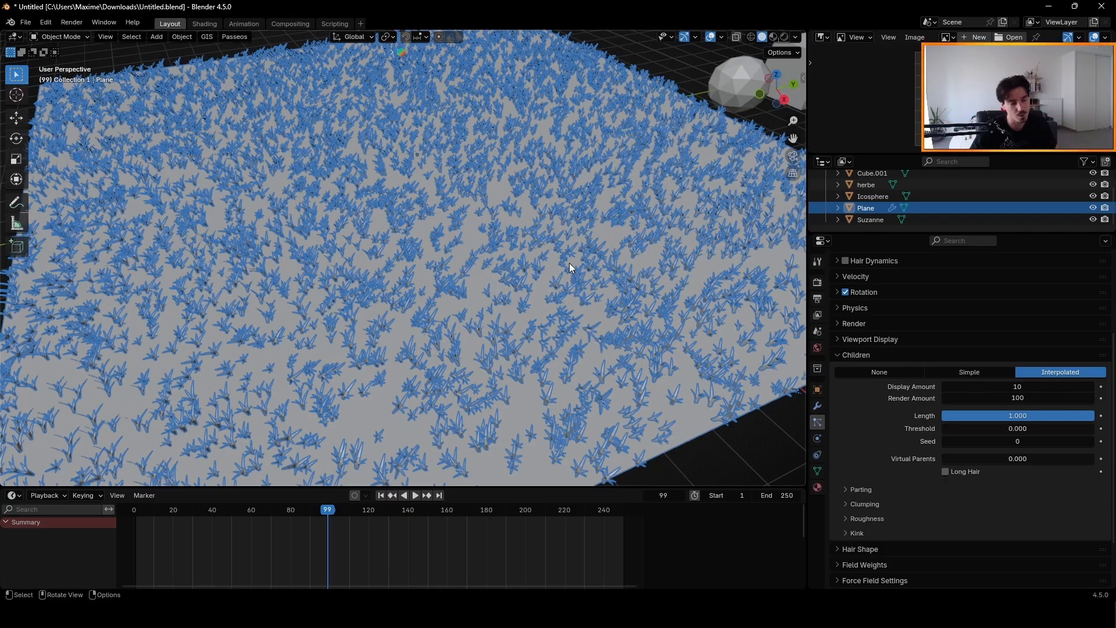
{"action": "middle_click_drag", "start_coordinate": [569, 263], "coordinate": [468, 277]}
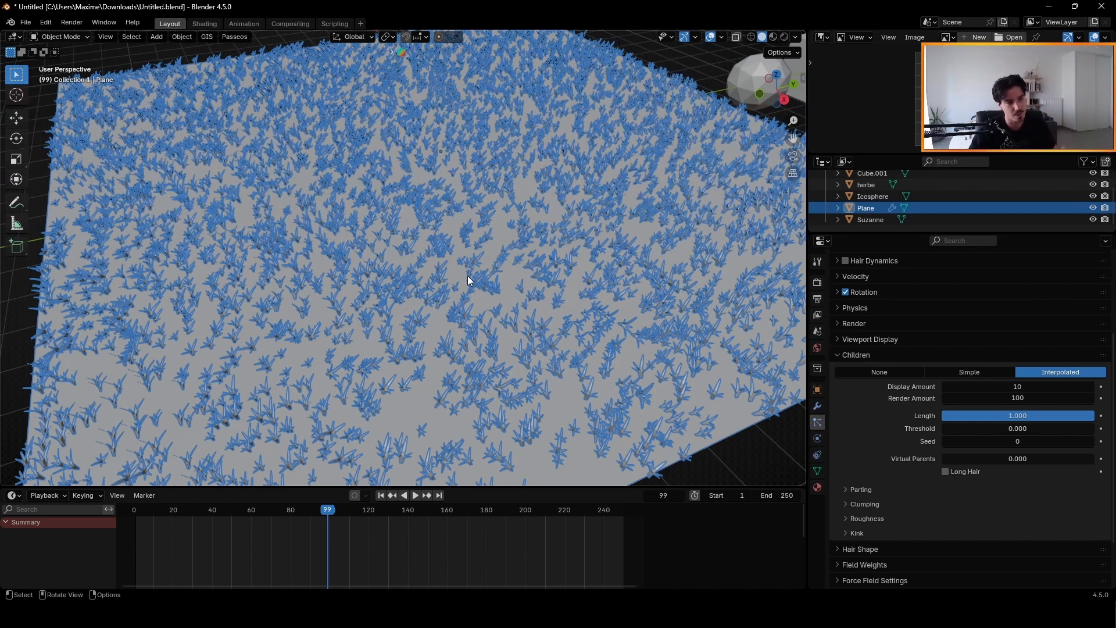
{"action": "middle_click_drag", "start_coordinate": [481, 312], "coordinate": [514, 305]}
{"action": "scroll", "coordinate": [402, 326], "scroll_direction": "down", "scroll_amount": 3}
{"action": "scroll", "coordinate": [444, 282], "scroll_direction": "up", "scroll_amount": 3}
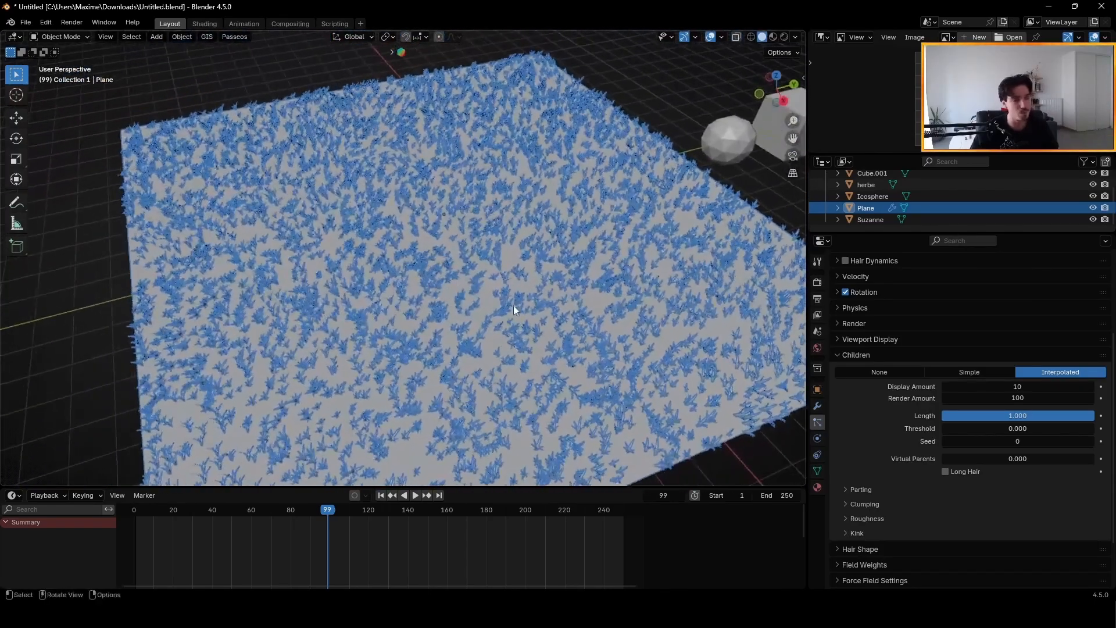
Set the Display Amount of the interpolated children to 100 and inspect the dense grass
{"action": "left_click", "coordinate": [1040, 386]}
{"action": "key", "text": "Return"}
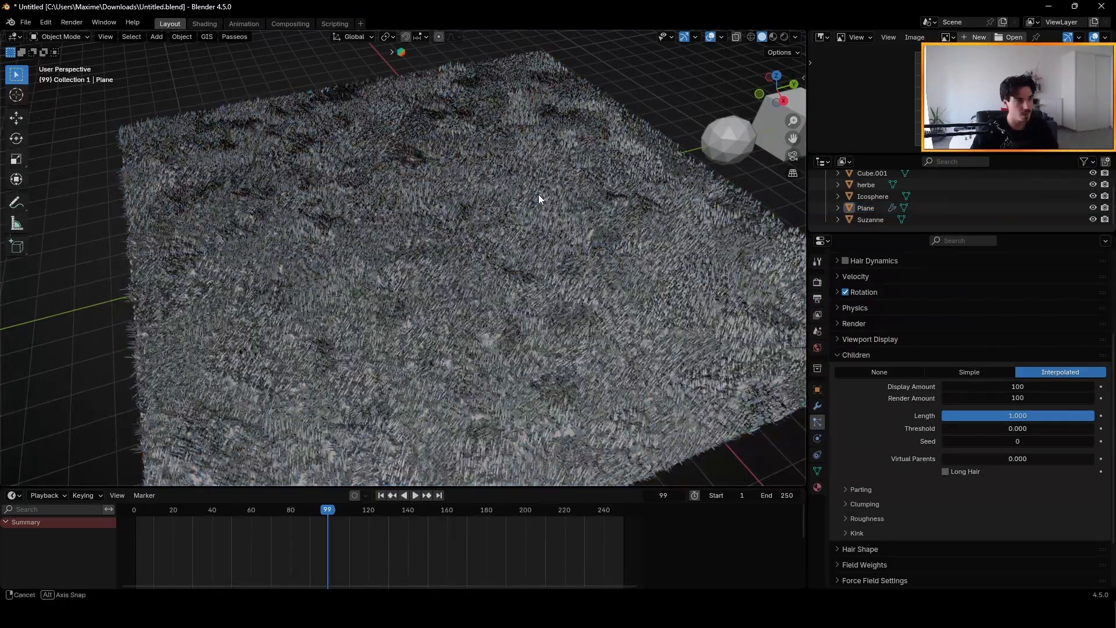
{"action": "middle_click_drag", "start_coordinate": [539, 194], "coordinate": [526, 236]}
{"action": "scroll", "coordinate": [556, 146], "scroll_direction": "up", "scroll_amount": 4}
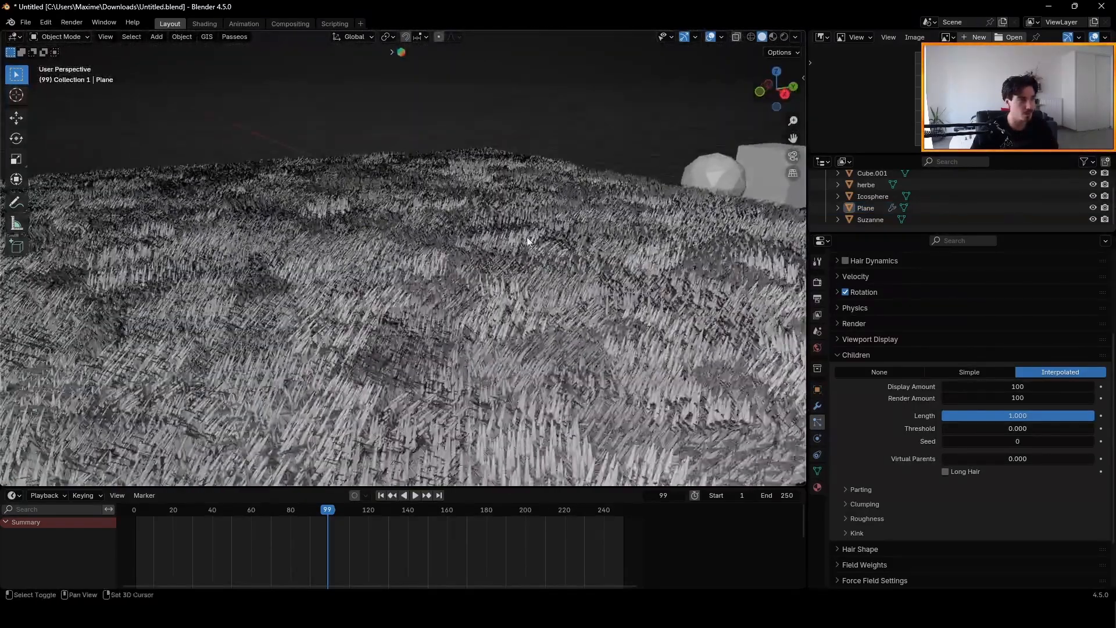
{"action": "scroll", "coordinate": [524, 236], "scroll_direction": "up", "scroll_amount": 4}
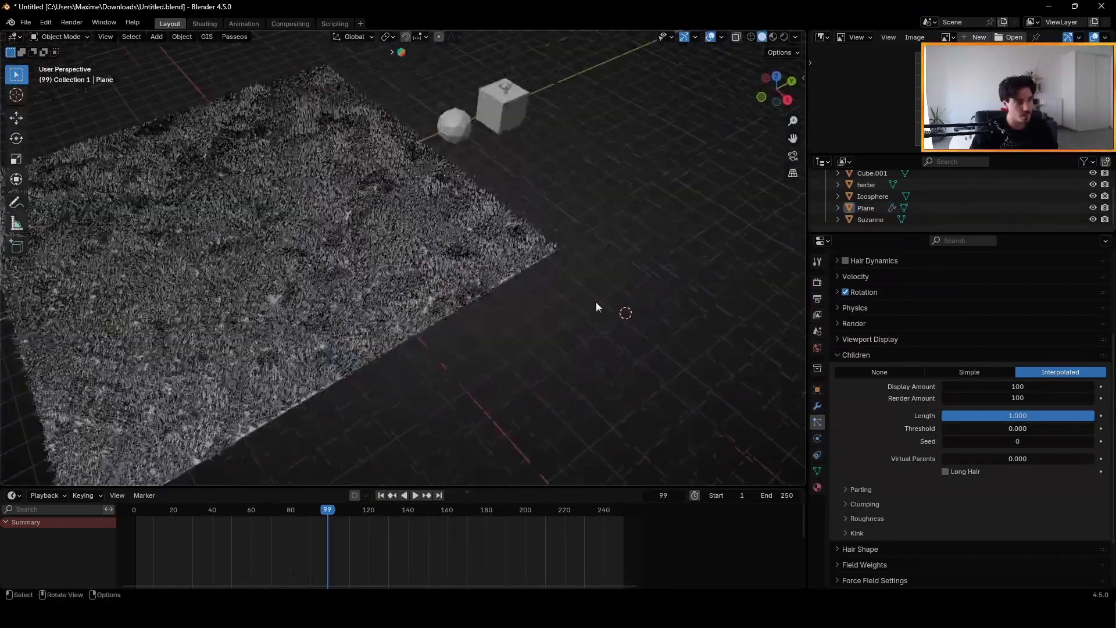
{"action": "scroll", "coordinate": [596, 302], "scroll_direction": "up", "scroll_amount": 4}
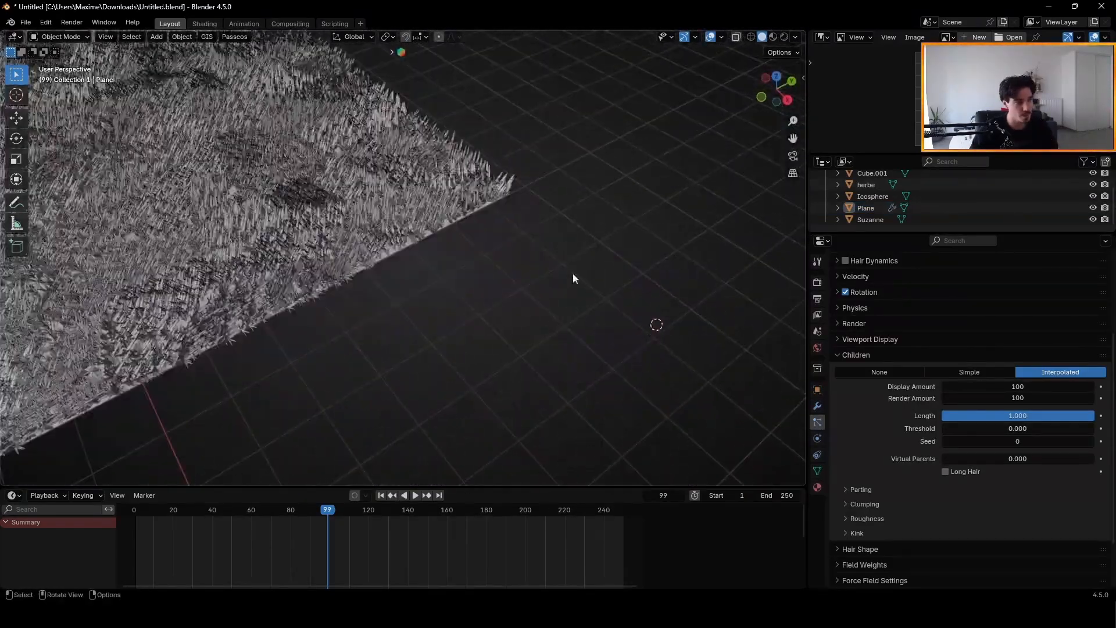
Select the separate herbe grass model and switch the viewport to rendered shading, adjusting its shading options
{"action": "scroll", "coordinate": [573, 274], "scroll_direction": "down", "scroll_amount": 7}
{"action": "mouse_move", "coordinate": [573, 274]}
{"action": "middle_mouse_down"}
{"action": "mouse_move", "coordinate": [597, 232]}
{"action": "mouse_move", "coordinate": [634, 209]}
{"action": "mouse_move", "coordinate": [512, 242]}
{"action": "middle_mouse_up"}
{"action": "scroll", "coordinate": [669, 216], "scroll_direction": "down", "scroll_amount": 3}
{"action": "scroll", "coordinate": [610, 240], "scroll_direction": "up", "scroll_amount": 3}
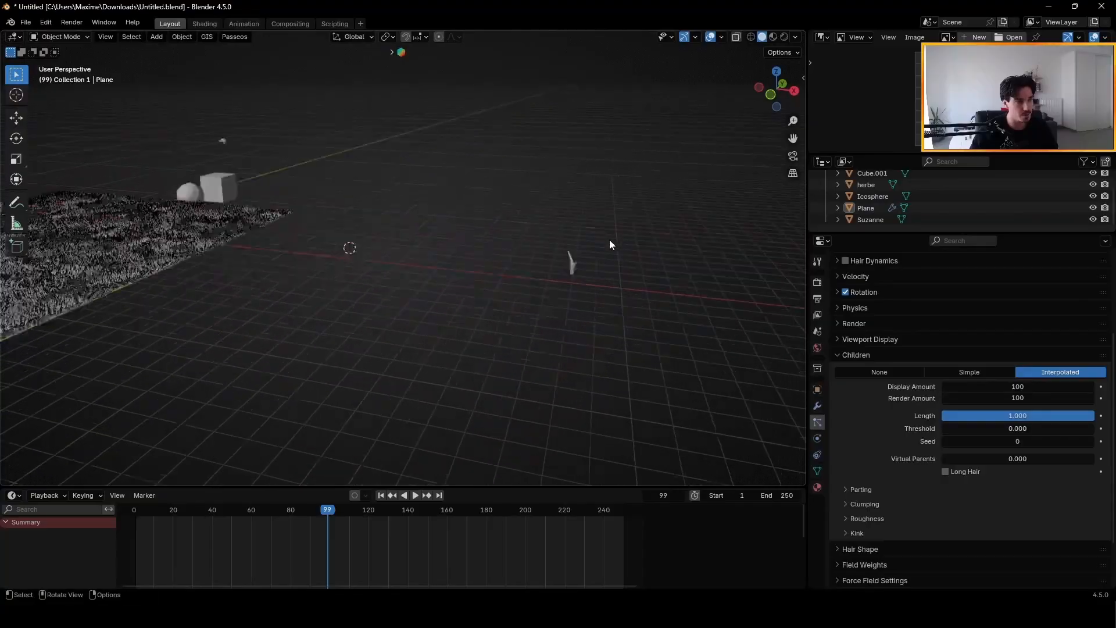
{"action": "left_click", "coordinate": [546, 274]}
{"action": "left_click", "coordinate": [785, 38]}
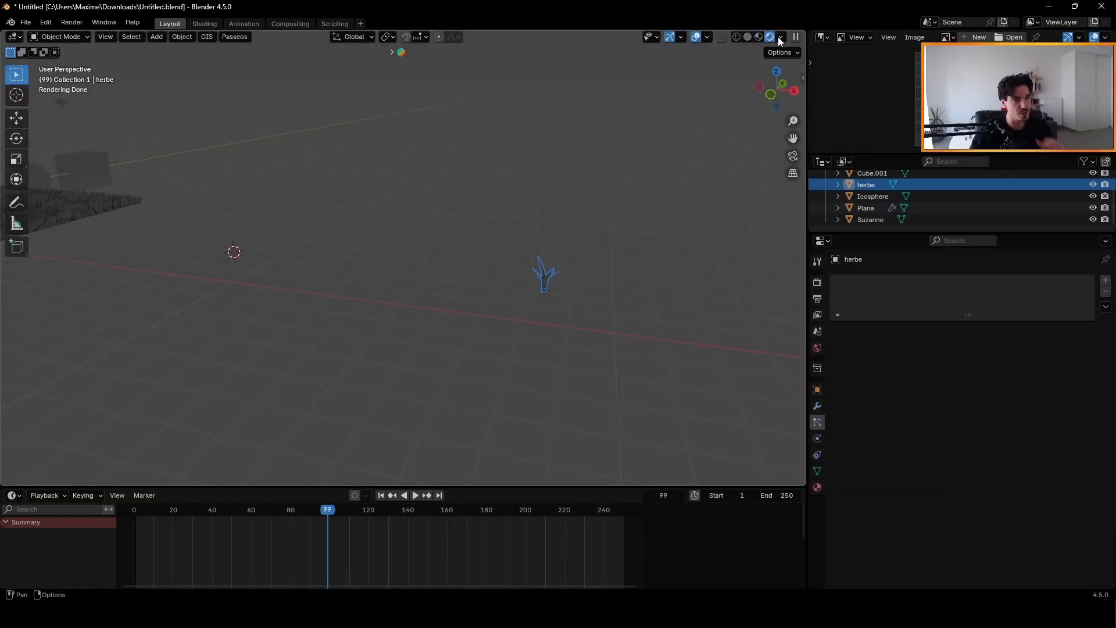
{"action": "left_click", "coordinate": [780, 37]}
{"action": "left_click", "coordinate": [729, 146]}
Enlarge the timeline area and turn it into a Shader Editor for the herbe material
{"action": "left_click_drag", "start_coordinate": [568, 489], "coordinate": [595, 340]}
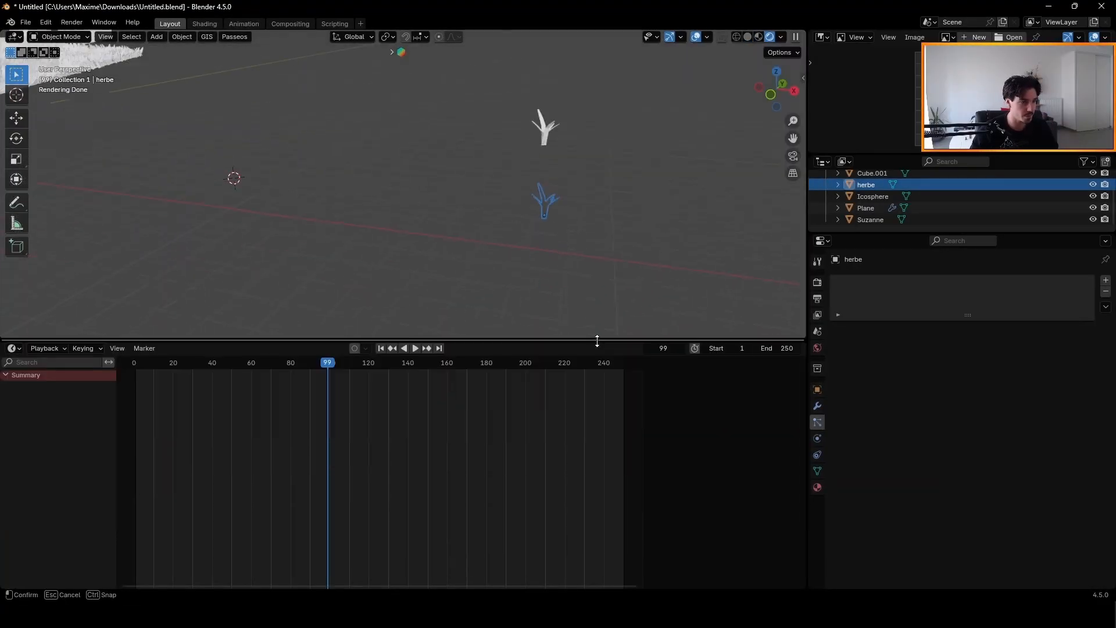
{"action": "left_click", "coordinate": [13, 347]}
{"action": "left_click", "coordinate": [38, 448]}
Add an RGB node to the herbe material, set it to green and connect it to the Principled BSDF's Base Color
{"action": "key", "text": "shift+a"}
{"action": "type", "text": "rgb"}
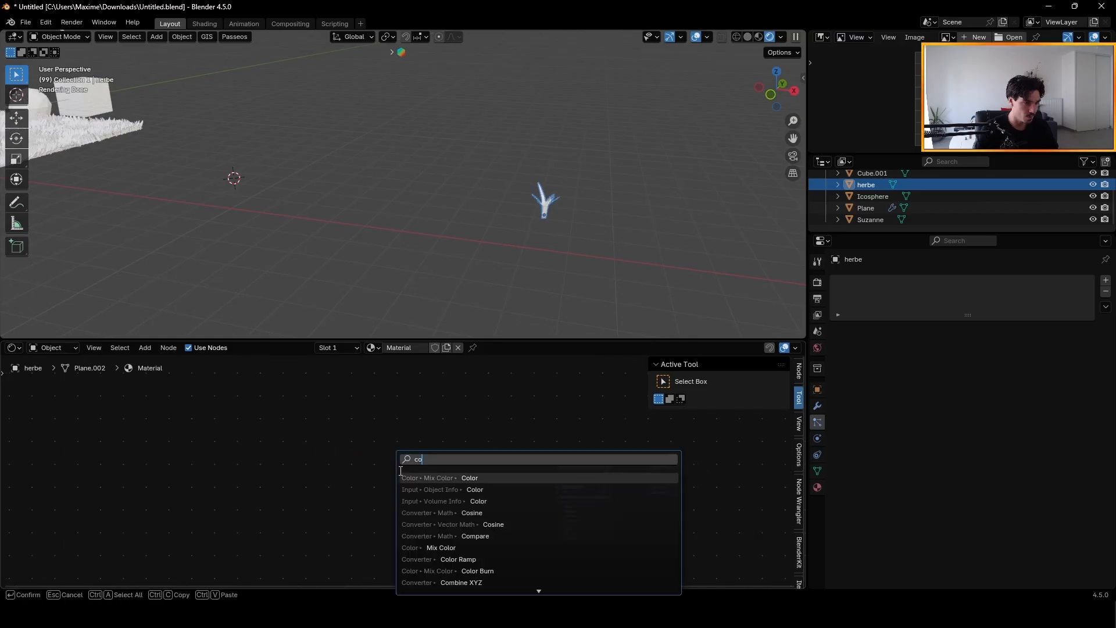
{"action": "key", "text": "Return"}
{"action": "left_click", "coordinate": [399, 469]}
{"action": "scroll", "coordinate": [437, 481], "scroll_direction": "up", "scroll_amount": 9}
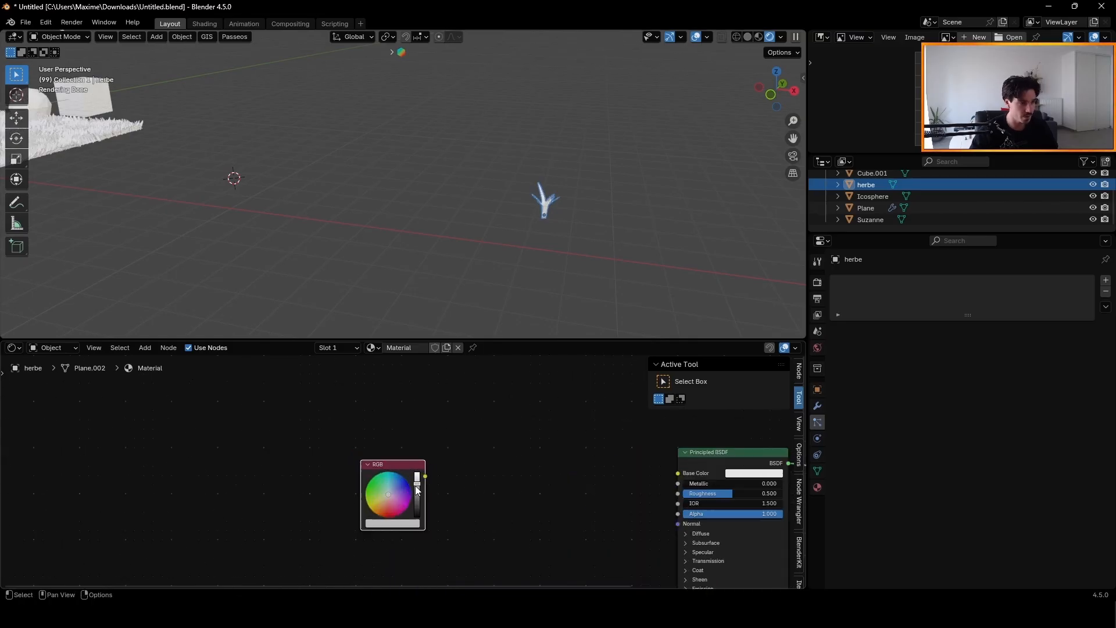
{"action": "left_click_drag", "start_coordinate": [388, 494], "coordinate": [675, 473]}
{"action": "left_click_drag", "start_coordinate": [415, 465], "coordinate": [461, 466]}
Inspect the green grass covering the plane and reselect the separate herbe model
{"action": "scroll", "coordinate": [116, 198], "scroll_direction": "down", "scroll_amount": 3}
{"action": "middle_click_drag", "start_coordinate": [116, 198], "coordinate": [390, 223], "text": "shift"}
{"action": "scroll", "coordinate": [401, 215], "scroll_direction": "up", "scroll_amount": 6}
{"action": "scroll", "coordinate": [397, 232], "scroll_direction": "down", "scroll_amount": 5}
{"action": "left_click", "coordinate": [698, 291]}
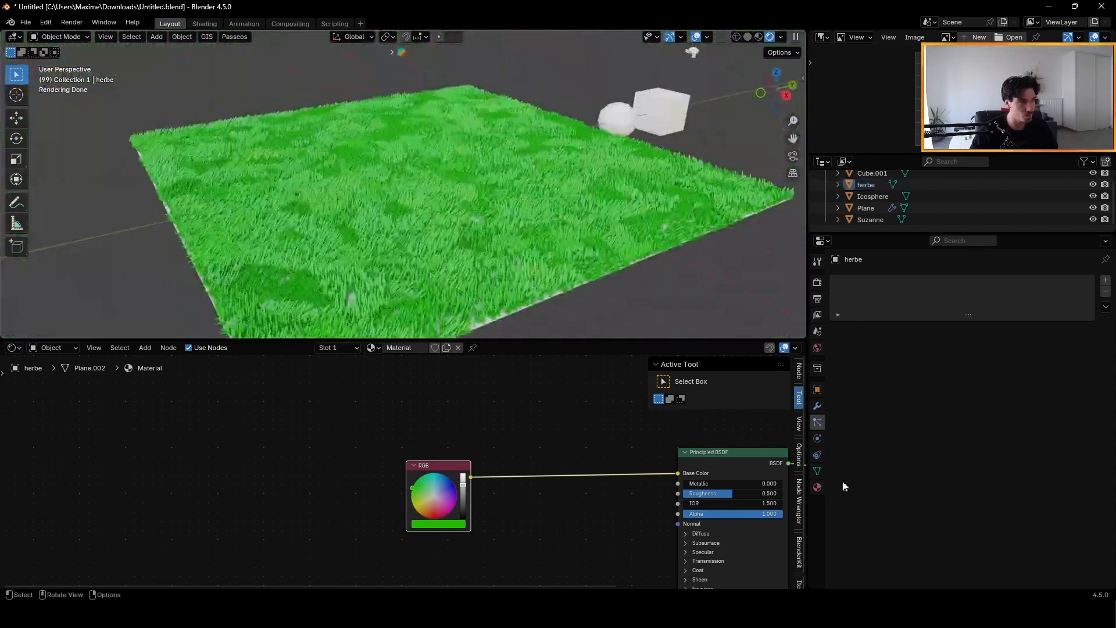
{"action": "left_click", "coordinate": [669, 232]}
{"action": "left_click", "coordinate": [692, 291]}
{"action": "scroll", "coordinate": [657, 285], "scroll_direction": "down", "scroll_amount": 3}
{"action": "middle_click_drag", "start_coordinate": [651, 282], "coordinate": [437, 219], "text": "shift"}
{"action": "left_click", "coordinate": [629, 245]}
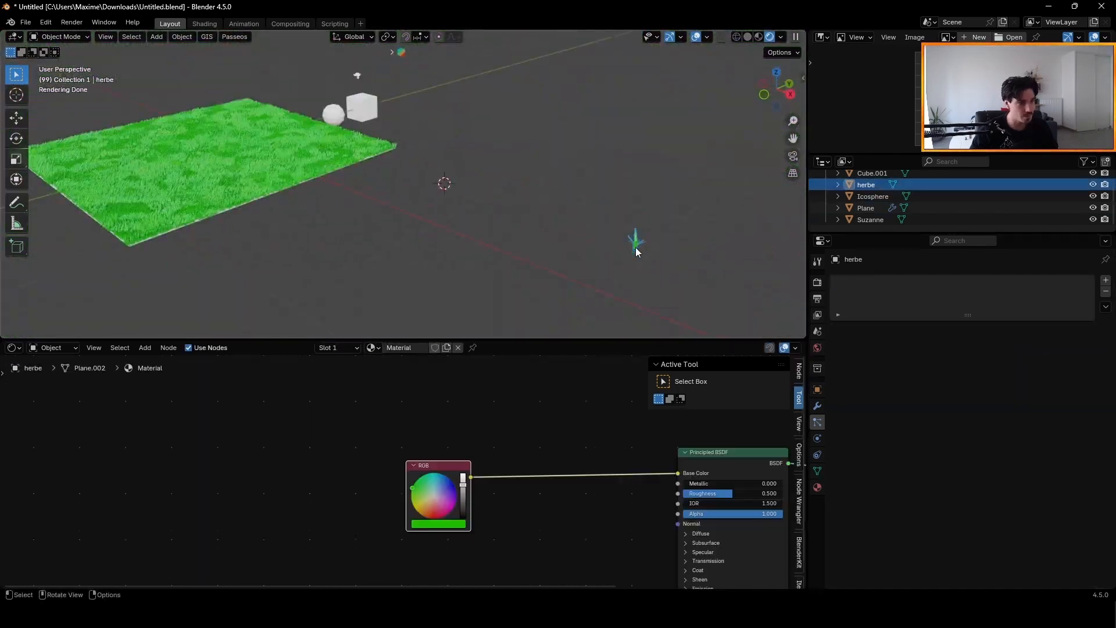
Add a Color Ramp node beside the RGB node in the herbe material and set its first stop to light green
{"action": "key", "text": "shift+a"}
{"action": "type", "text": "col"}
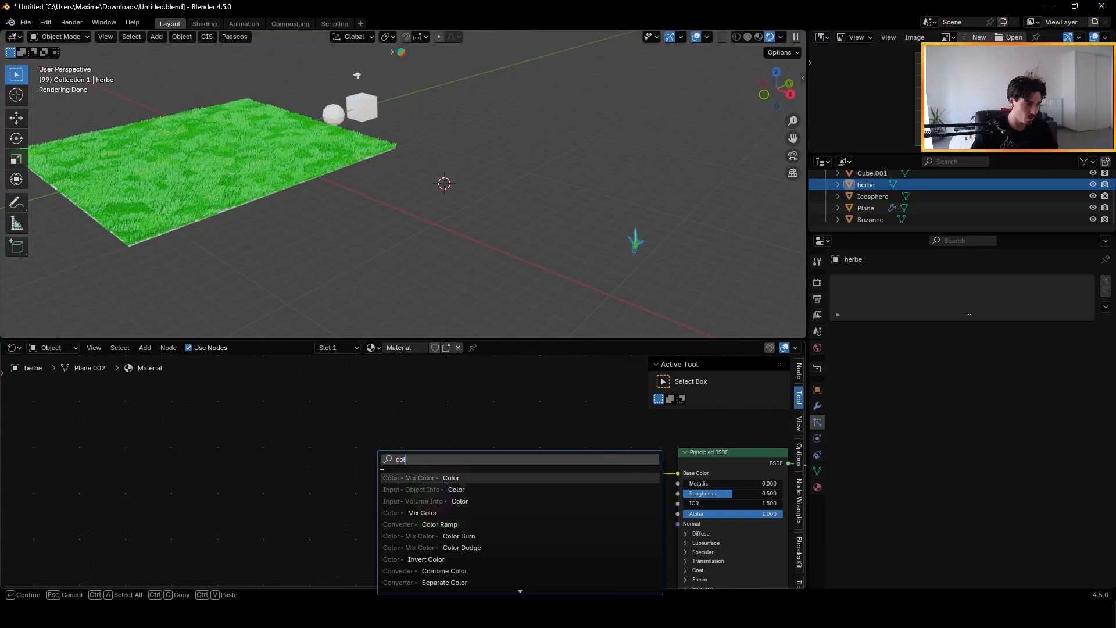
{"action": "key", "text": "Down"}
{"action": "key", "text": "Down"}
{"action": "key", "text": "Down"}
{"action": "key", "text": "Down"}
{"action": "key", "text": "Return"}
{"action": "left_click", "coordinate": [271, 480]}
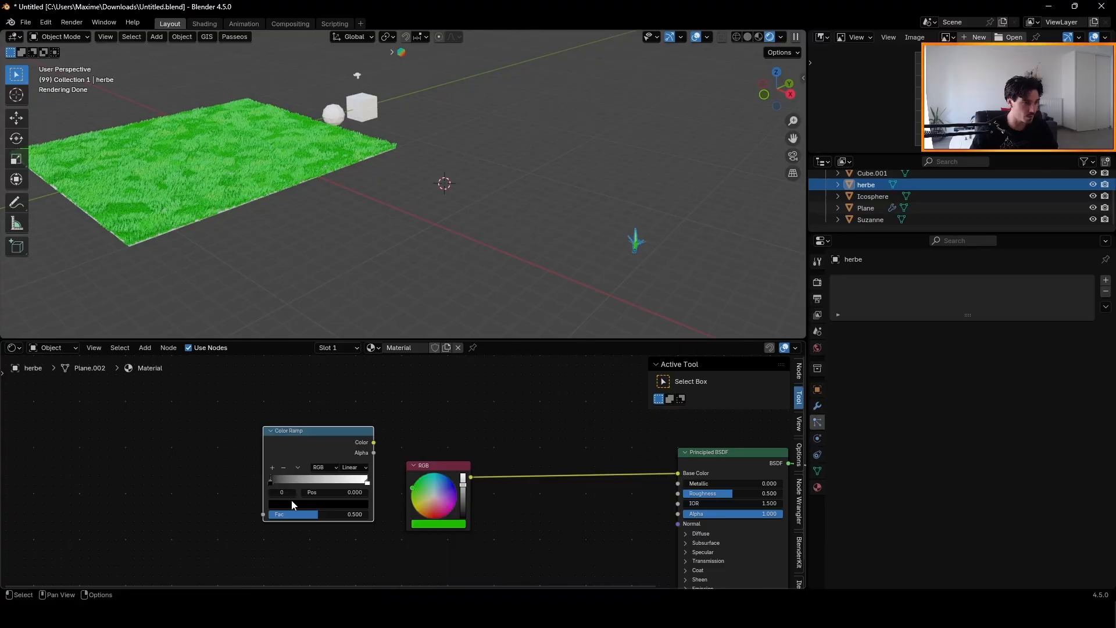
{"action": "left_click", "coordinate": [292, 503]}
{"action": "mouse_move", "coordinate": [352, 411]}
{"action": "left_mouse_down"}
{"action": "mouse_move", "coordinate": [352, 354]}
{"action": "mouse_move", "coordinate": [286, 378]}
{"action": "mouse_move", "coordinate": [299, 382]}
{"action": "left_mouse_up"}
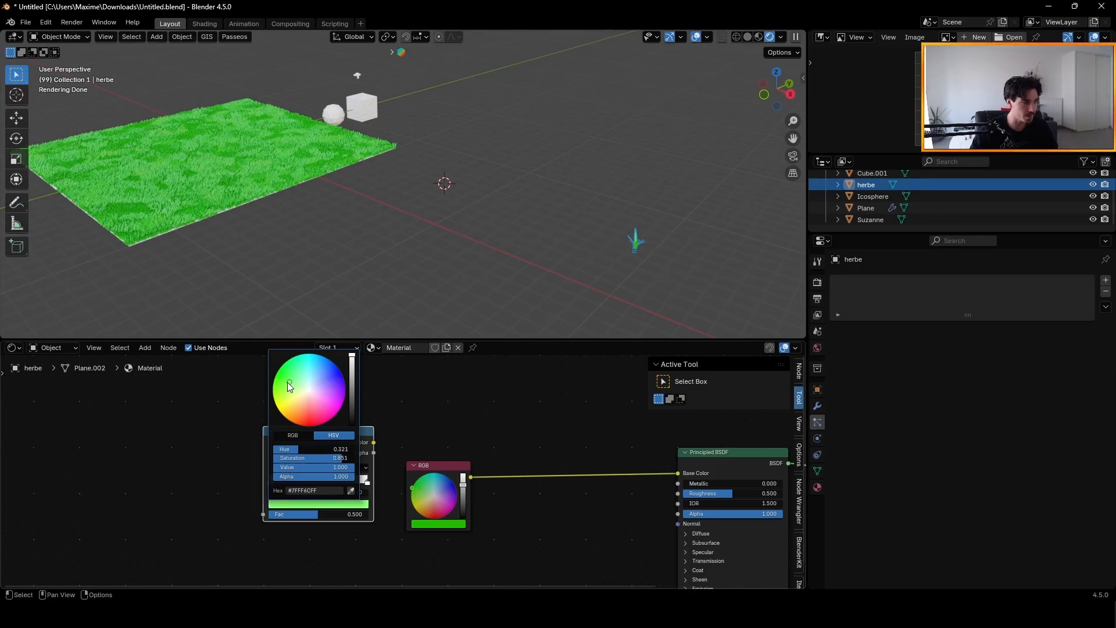
Set the grass plane's particle children to None and reselect the separate herbe model
{"action": "left_click", "coordinate": [240, 151]}
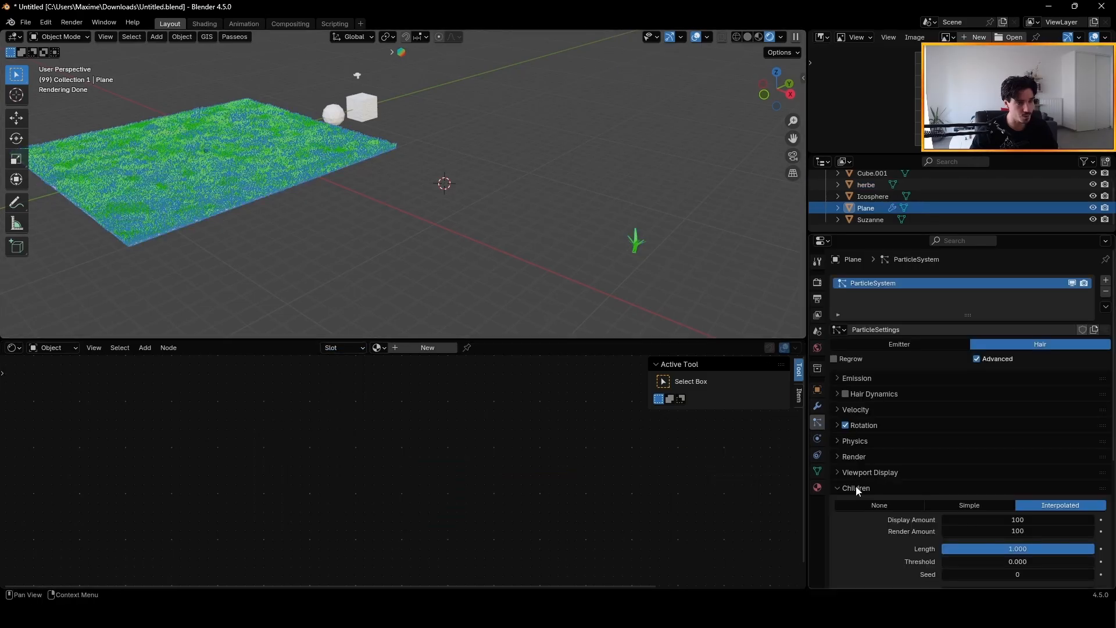
{"action": "left_click", "coordinate": [901, 508]}
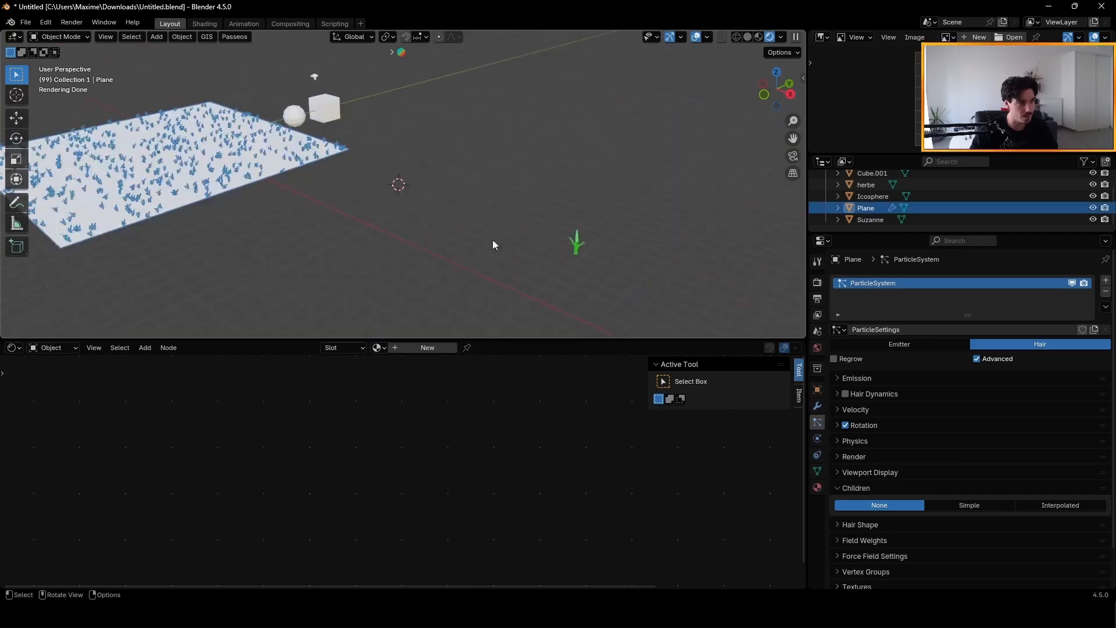
{"action": "left_click", "coordinate": [572, 246]}
Set the Color Ramp's last stop to a dark olive yellow
{"action": "scroll", "coordinate": [291, 465], "scroll_direction": "up", "scroll_amount": 2}
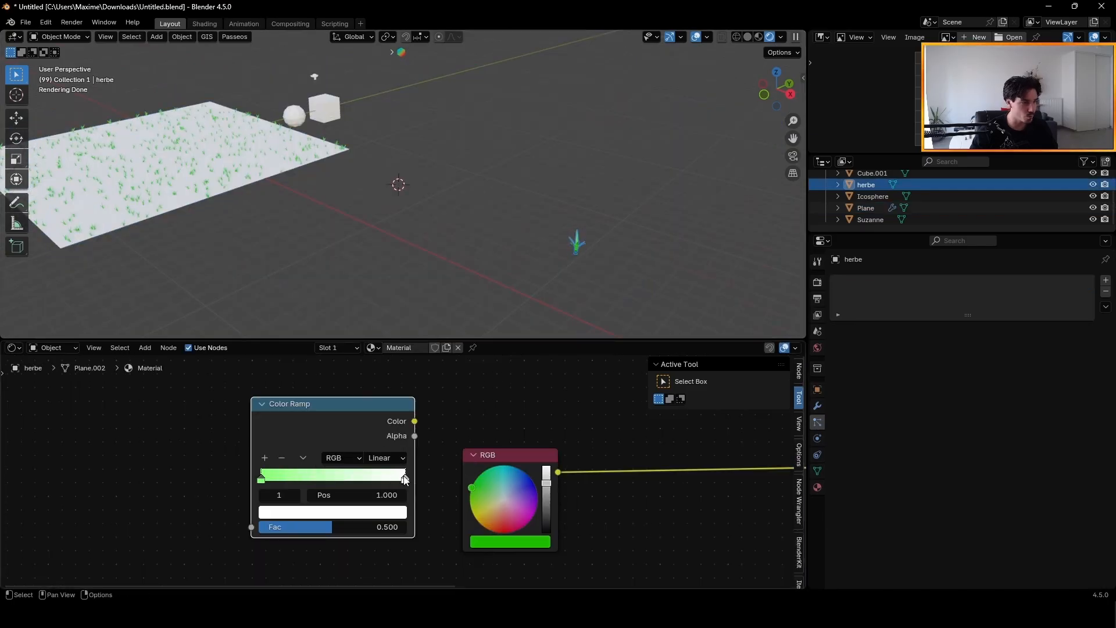
{"action": "left_click", "coordinate": [376, 513]}
{"action": "left_click_drag", "start_coordinate": [321, 372], "coordinate": [276, 368]}
{"action": "left_click_drag", "start_coordinate": [275, 367], "coordinate": [272, 369]}
{"action": "left_click", "coordinate": [540, 456]}
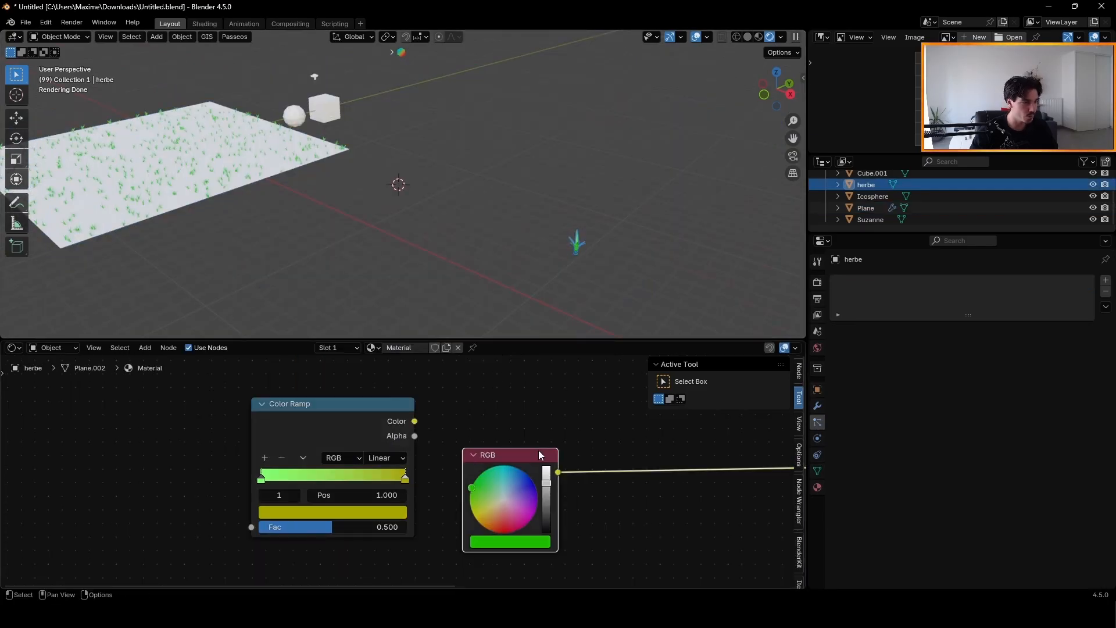
Add two darker green stops to the Color Ramp and connect its Color output to the Principled BSDF's Base Color
{"action": "left_click", "coordinate": [265, 458]}
{"action": "left_click", "coordinate": [265, 458]}
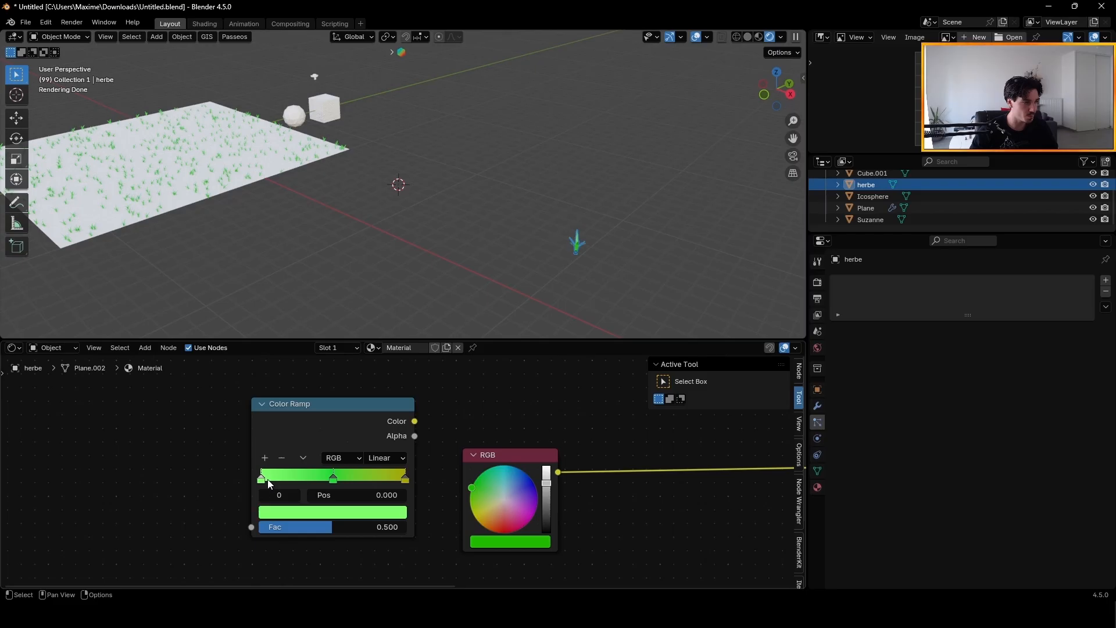
{"action": "left_click", "coordinate": [314, 513]}
{"action": "left_click_drag", "start_coordinate": [382, 302], "coordinate": [382, 326]}
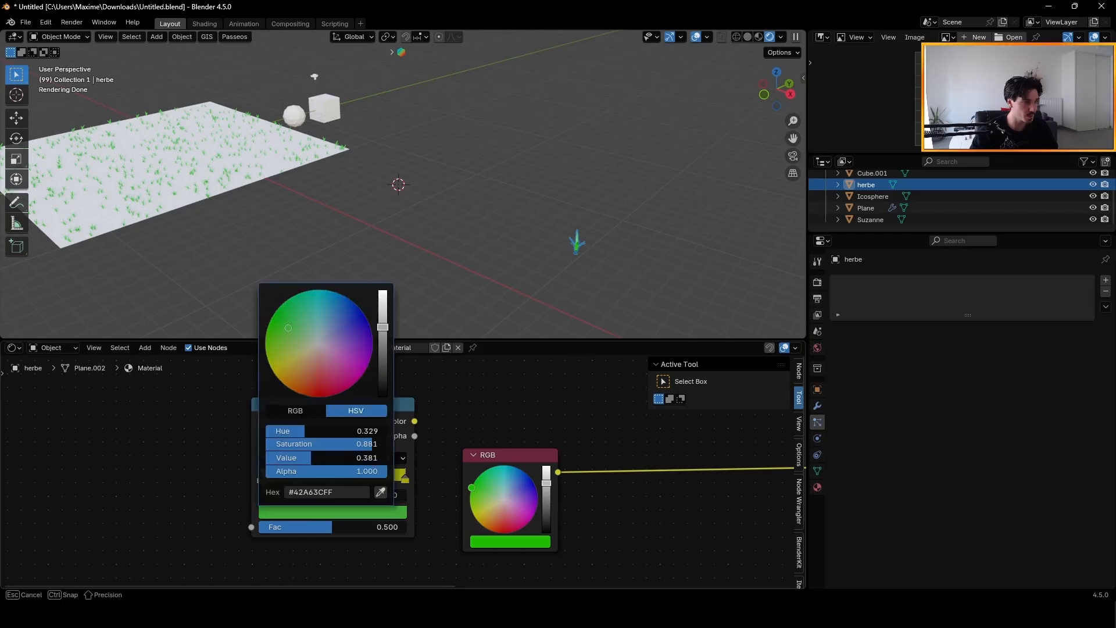
{"action": "left_click_drag", "start_coordinate": [405, 427], "coordinate": [787, 466]}
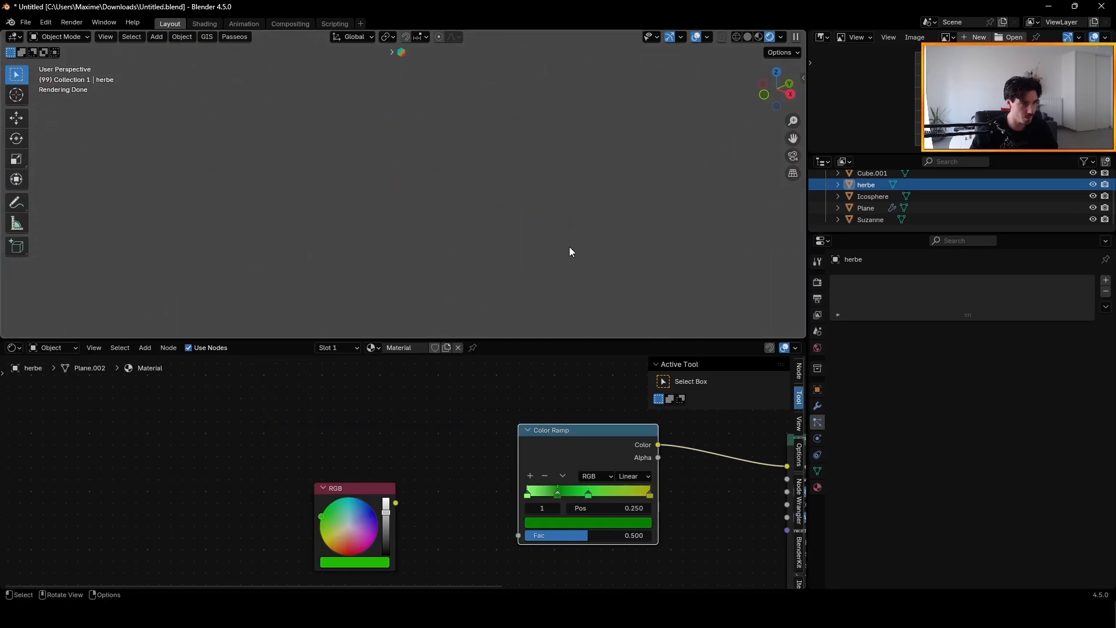
Add an Object Info node before the Color Ramp and remove the unused RGB node
{"action": "key", "text": "shift+a"}
{"action": "type", "text": "obj"}
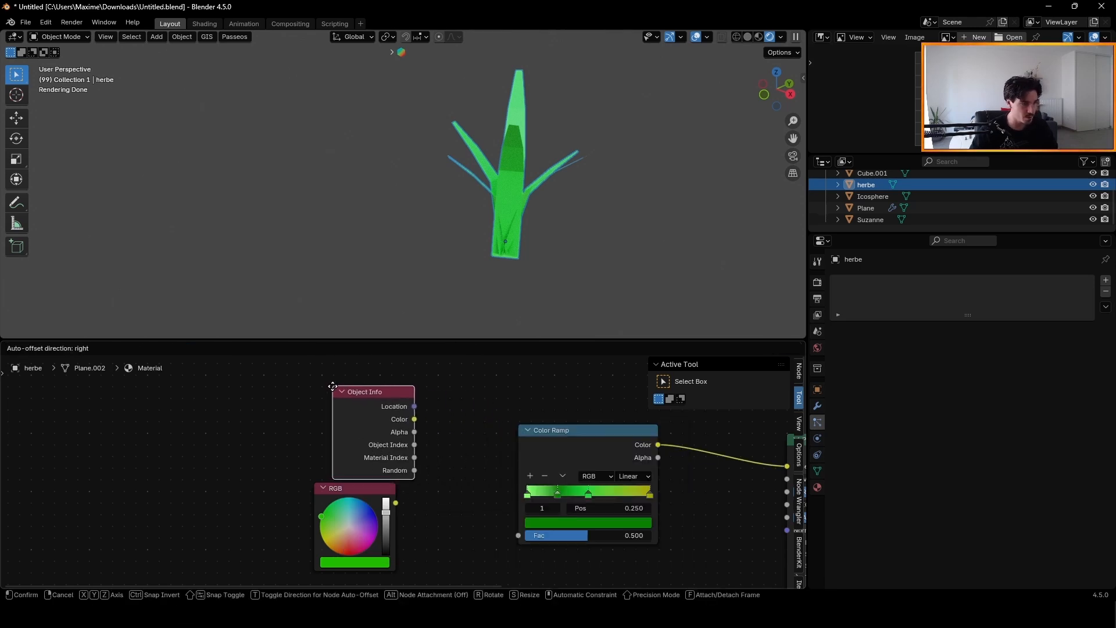
{"action": "left_click", "coordinate": [325, 382]}
{"action": "left_click_drag", "start_coordinate": [371, 503], "coordinate": [354, 604]}
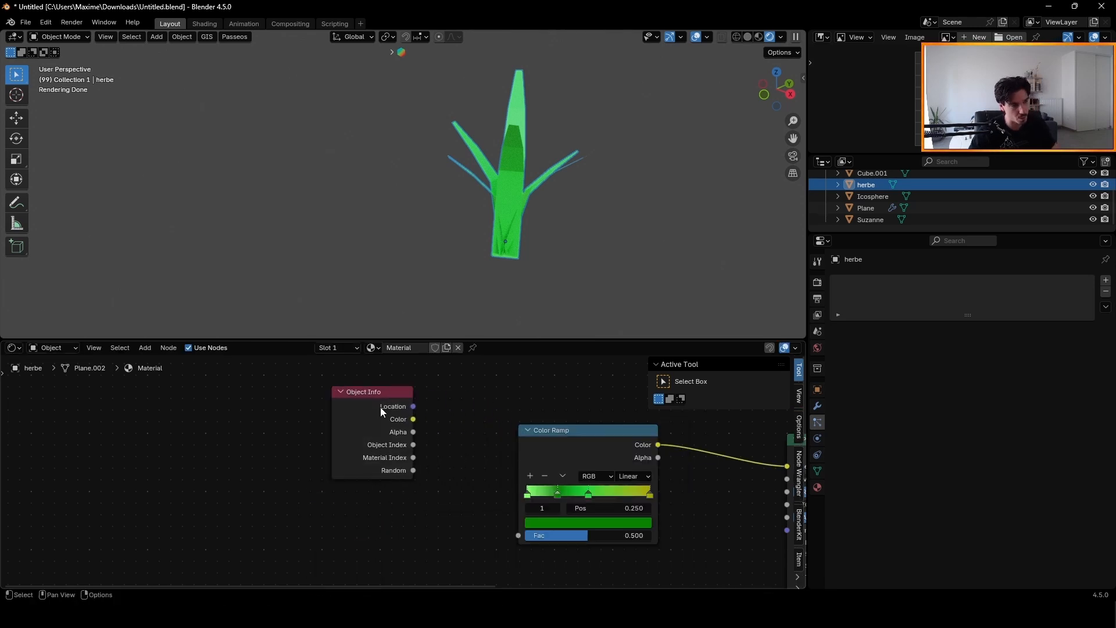
Connect the Object Info node's Random output to the Color Ramp's Fac input and reposition the Object Info node
{"action": "left_click_drag", "start_coordinate": [380, 407], "coordinate": [356, 438]}
{"action": "left_click_drag", "start_coordinate": [388, 502], "coordinate": [500, 427]}
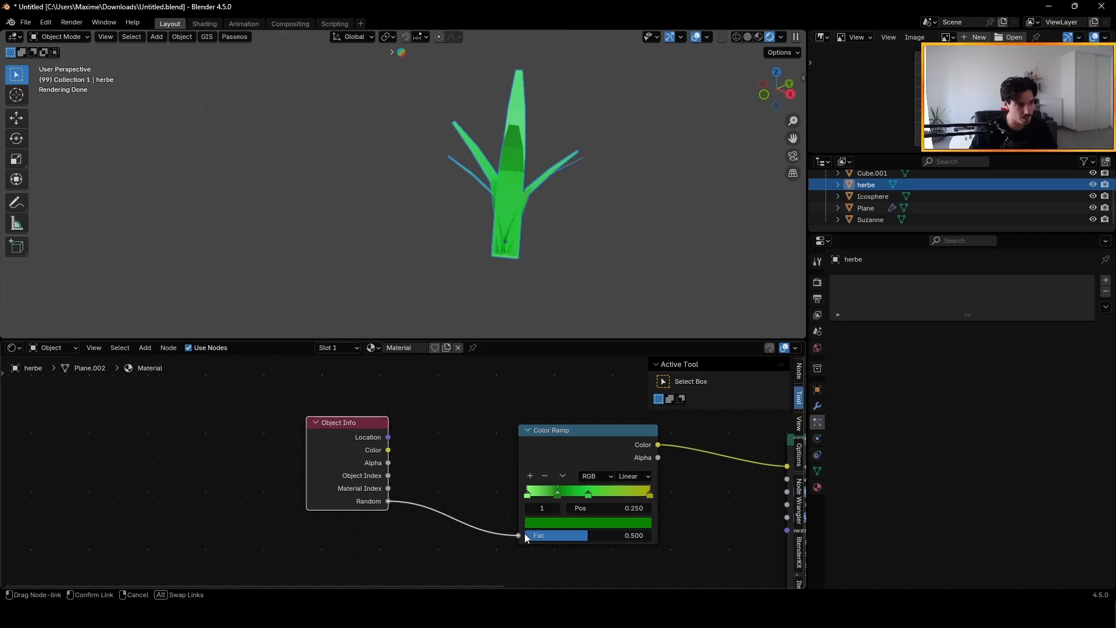
{"action": "left_click_drag", "start_coordinate": [525, 532], "coordinate": [518, 536]}
{"action": "left_click_drag", "start_coordinate": [344, 422], "coordinate": [357, 495]}
Select the grass plane and set its particle children to Interpolated
{"action": "scroll", "coordinate": [441, 231], "scroll_direction": "down", "scroll_amount": 8}
{"action": "scroll", "coordinate": [343, 165], "scroll_direction": "up", "scroll_amount": 3}
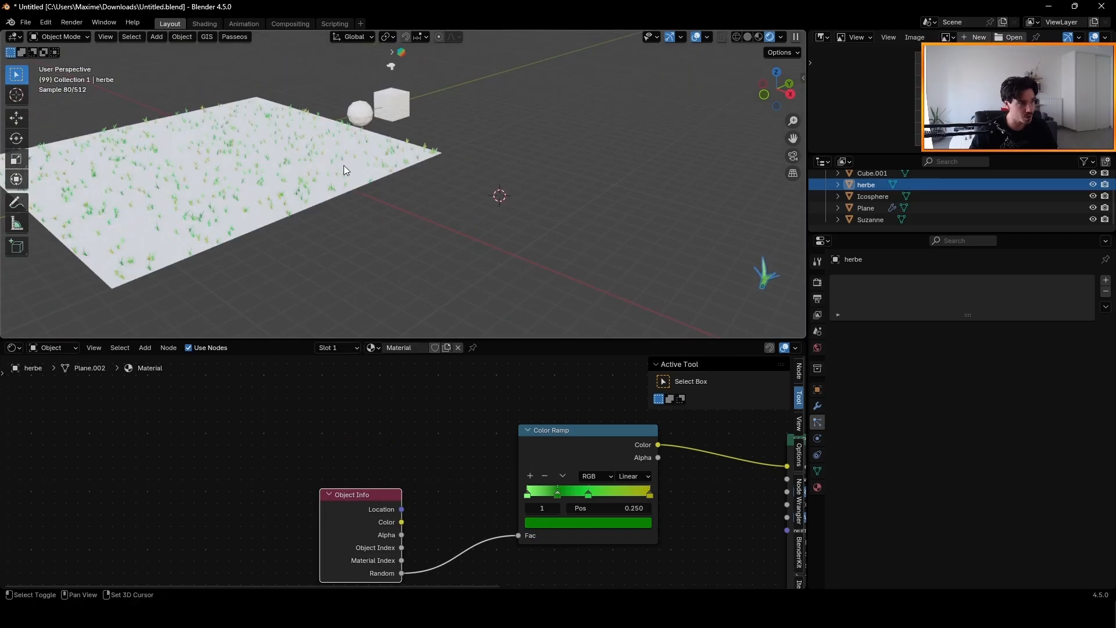
{"action": "scroll", "coordinate": [344, 165], "scroll_direction": "up", "scroll_amount": 8}
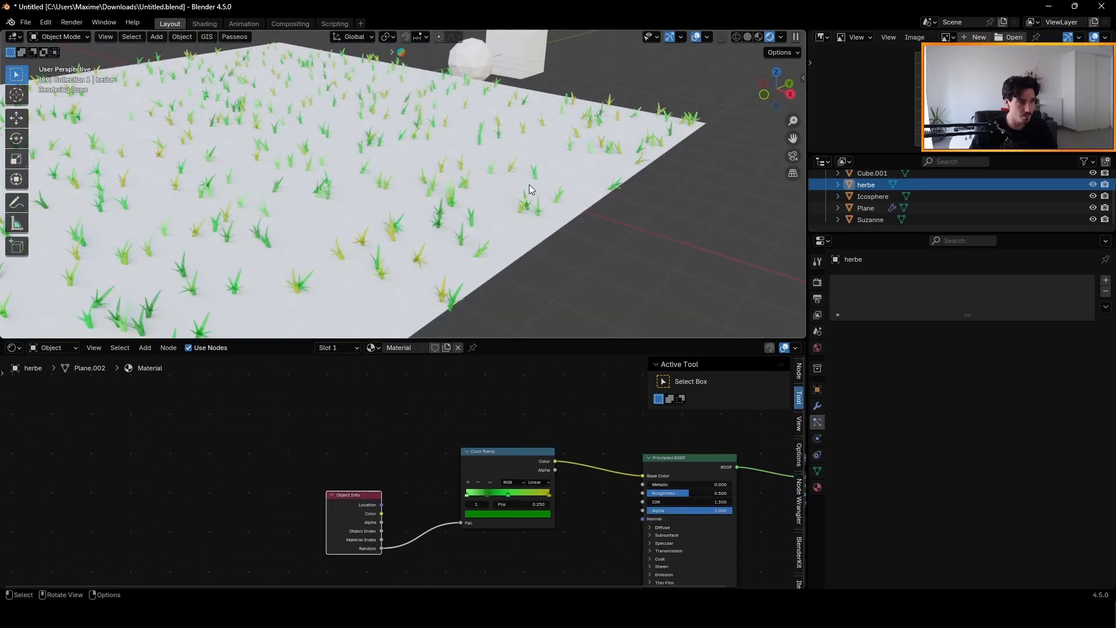
{"action": "left_click", "coordinate": [530, 185]}
{"action": "left_click", "coordinate": [1059, 505]}
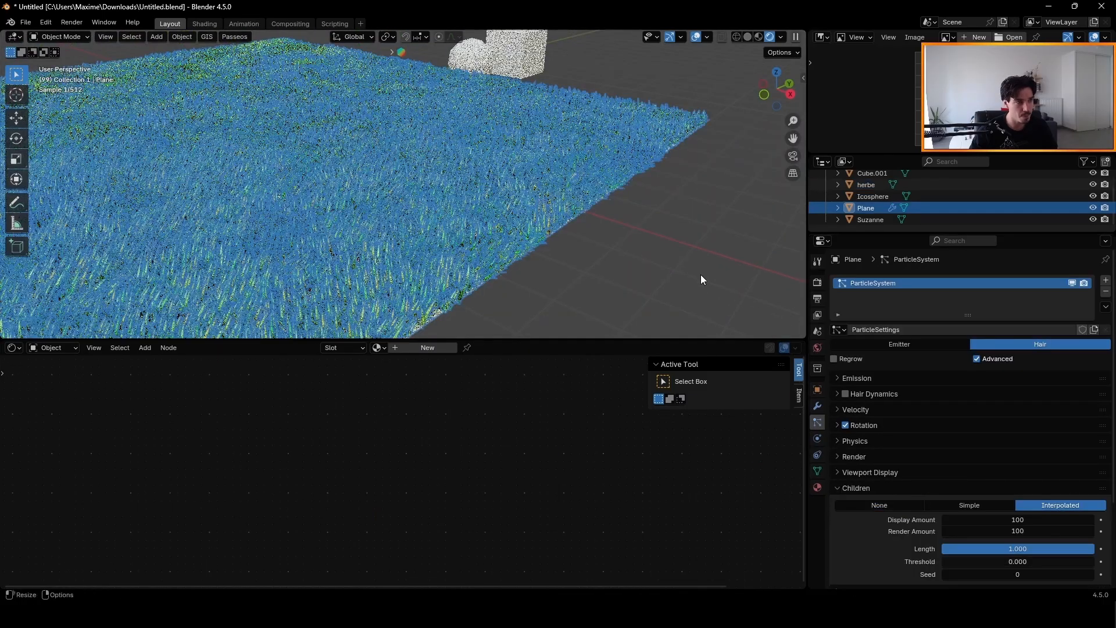
Deselect the plane, enlarge the 3D viewport and inspect the color variation across the grass
{"action": "left_click", "coordinate": [698, 270]}
{"action": "middle_click_drag", "start_coordinate": [385, 223], "coordinate": [448, 222]}
{"action": "scroll", "coordinate": [464, 237], "scroll_direction": "down", "scroll_amount": 3}
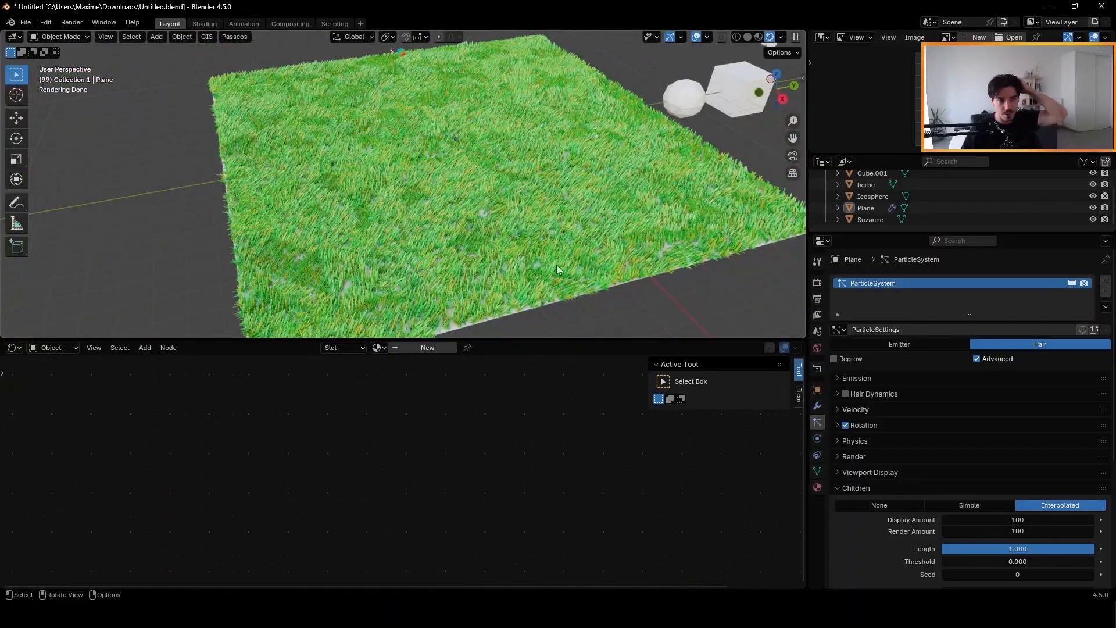
{"action": "left_click_drag", "start_coordinate": [546, 338], "coordinate": [552, 393]}
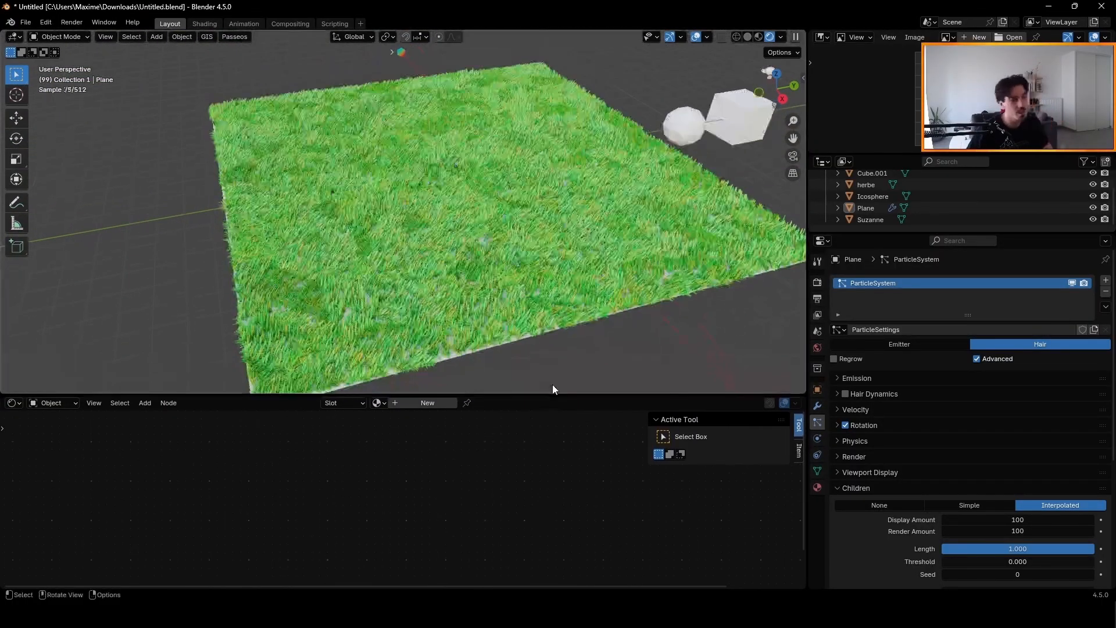
{"action": "middle_click_drag", "start_coordinate": [535, 314], "coordinate": [558, 297]}
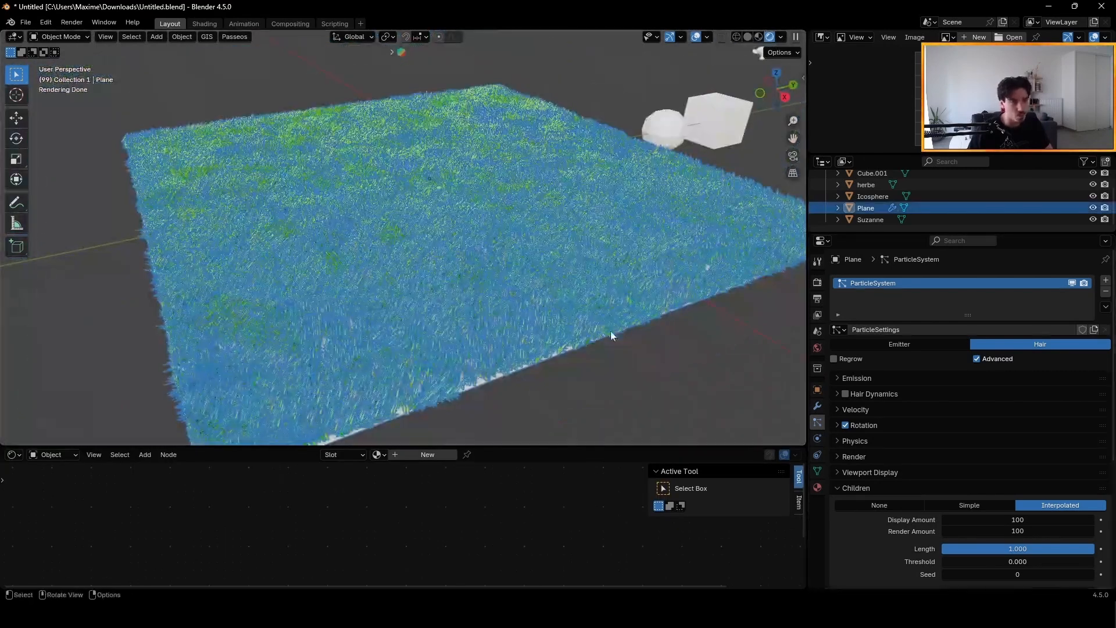
Set the plane's particle render Scale to 0.2
{"action": "left_click", "coordinate": [837, 379]}
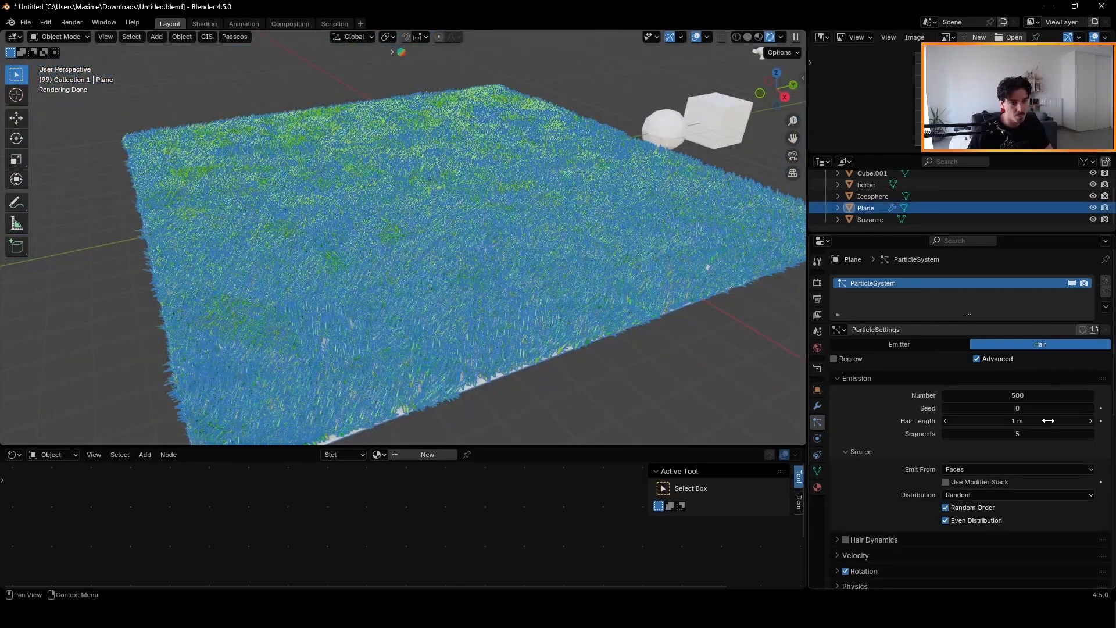
{"action": "left_click", "coordinate": [854, 378]}
{"action": "left_click", "coordinate": [852, 457]}
{"action": "left_click", "coordinate": [1024, 488]}
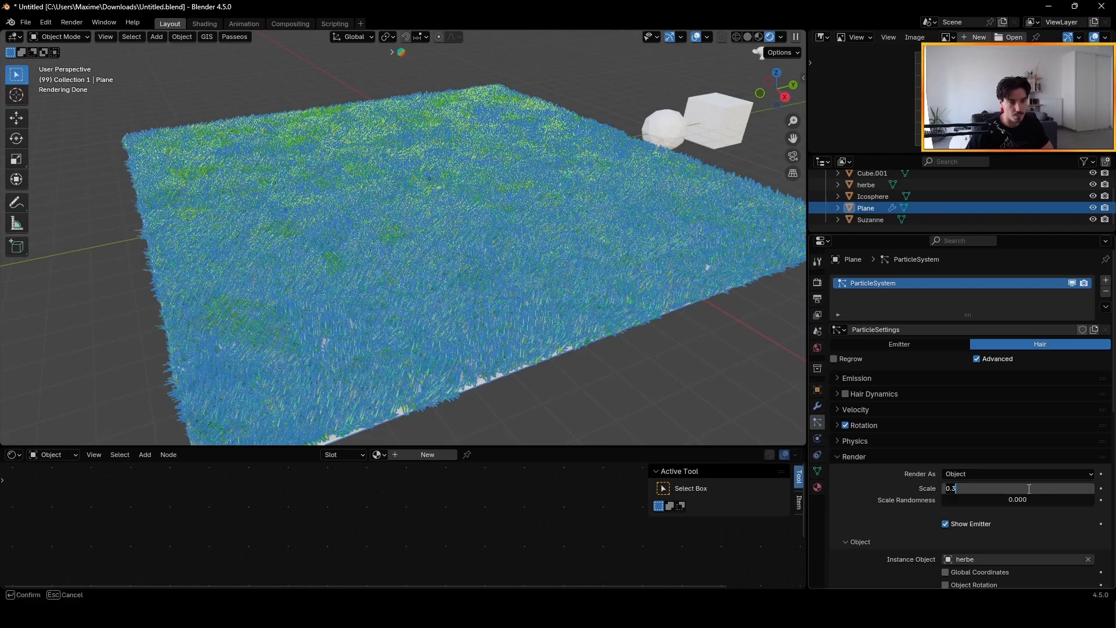
{"action": "key", "text": "BackSpace"}
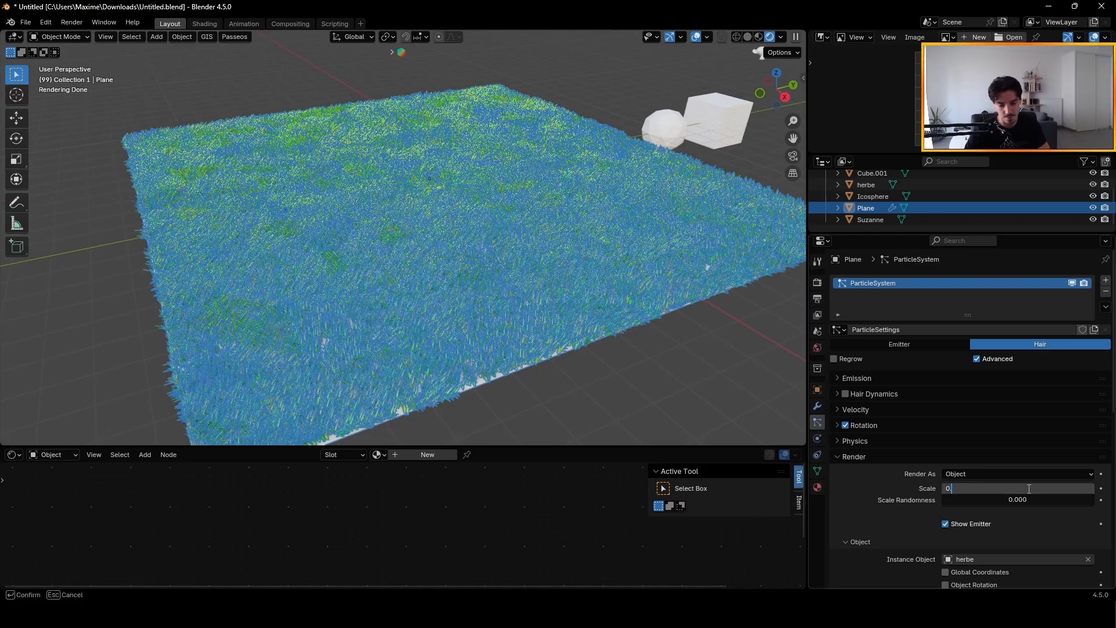
{"action": "type", "text": "1"}
{"action": "key", "text": "BackSpace"}
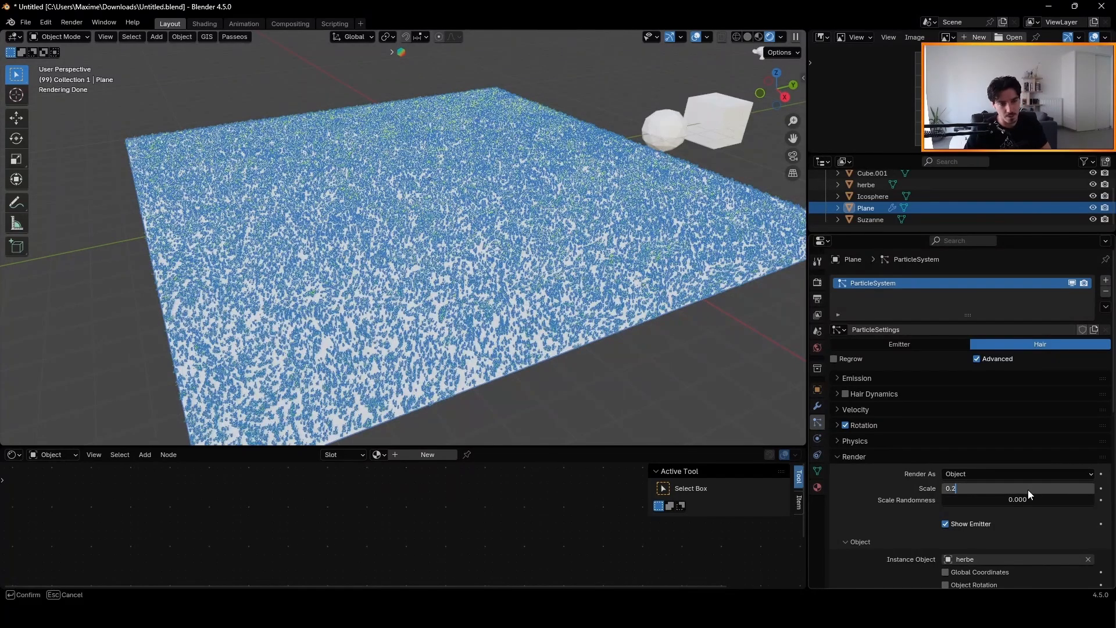
{"action": "type", "text": "2"}
{"action": "key", "text": "Return"}
Try a Scale Randomness of 0.8 for the grass particles and settle on 0.2
{"action": "scroll", "coordinate": [1027, 349], "scroll_direction": "down", "scroll_amount": 5}
{"action": "left_click", "coordinate": [1027, 336]}
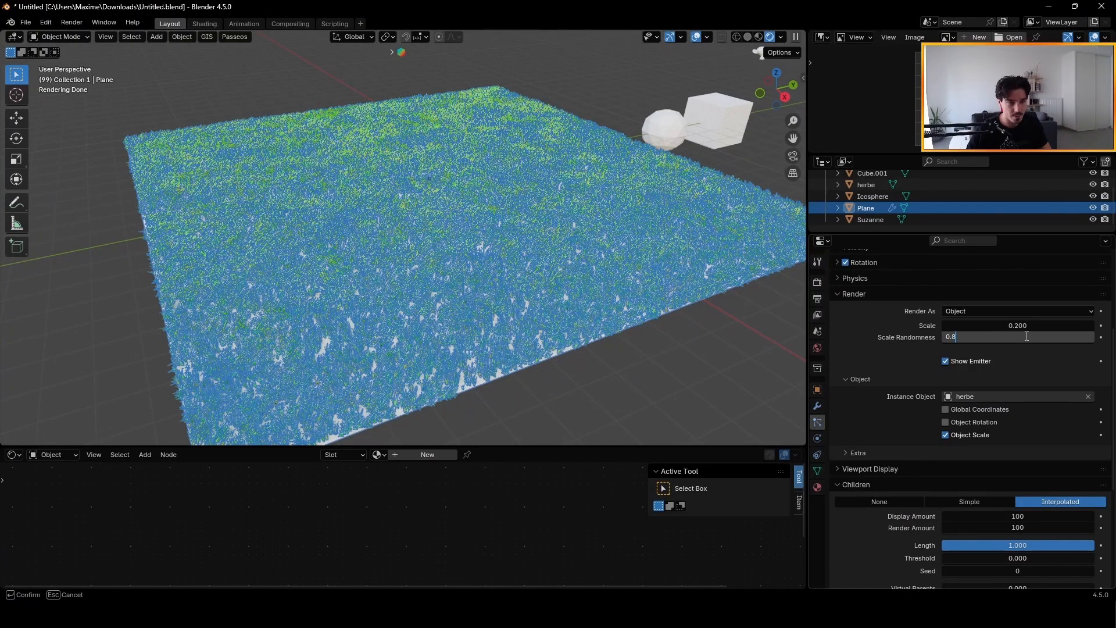
{"action": "type", "text": "0.8"}
{"action": "key", "text": "Return"}
{"action": "left_click", "coordinate": [1027, 336]}
{"action": "type", "text": "0."}
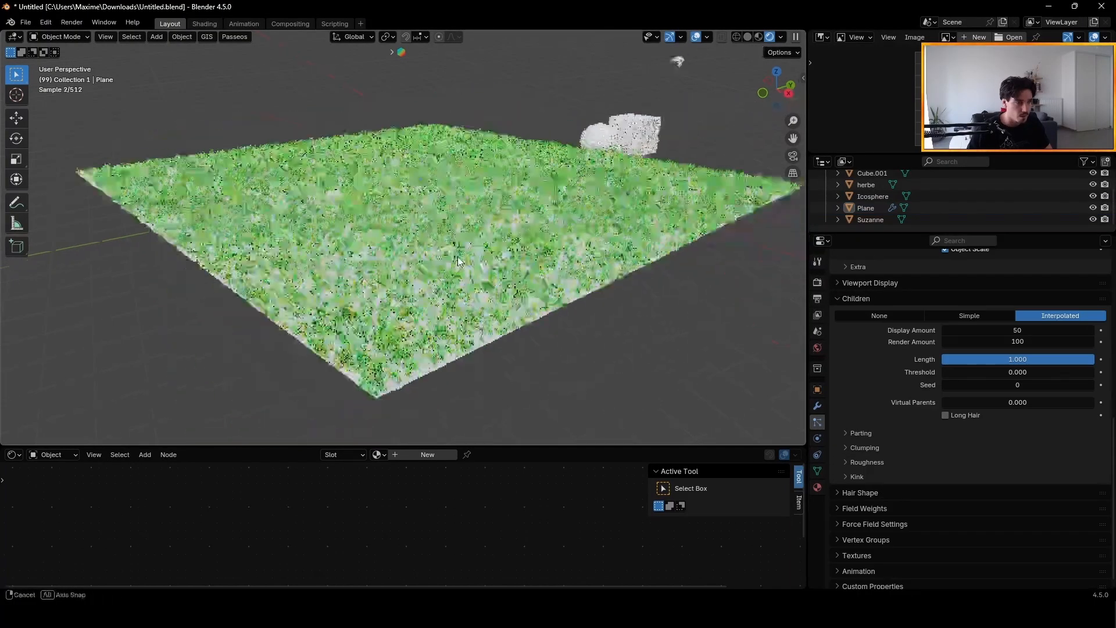
Set the children Display Amount to 100 for the grass particles
{"action": "scroll", "coordinate": [491, 214], "scroll_direction": "up", "scroll_amount": 6}
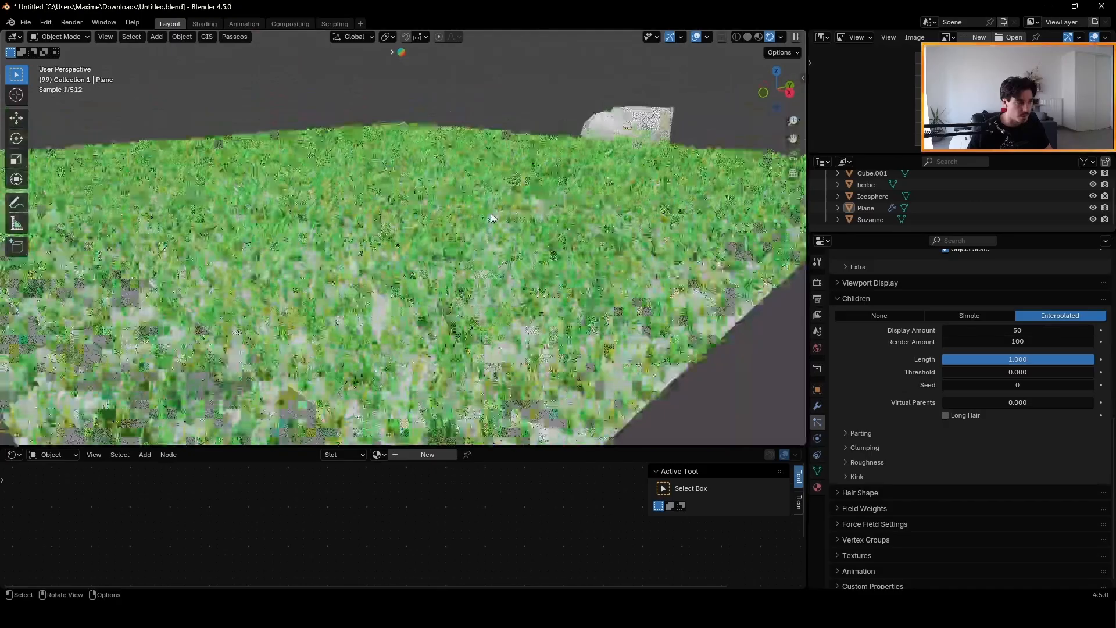
{"action": "scroll", "coordinate": [491, 214], "scroll_direction": "down", "scroll_amount": 2}
{"action": "mouse_move", "coordinate": [491, 214]}
{"action": "middle_mouse_down"}
{"action": "mouse_move", "coordinate": [463, 252]}
{"action": "mouse_move", "coordinate": [485, 219]}
{"action": "middle_mouse_up"}
{"action": "left_click", "coordinate": [1016, 331]}
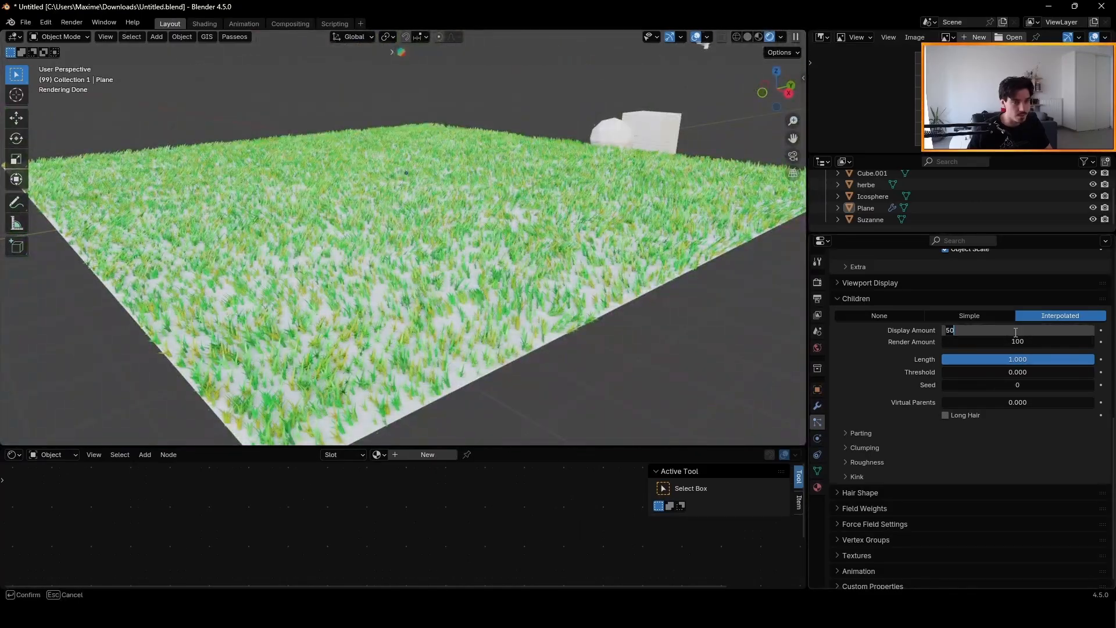
{"action": "key", "text": "Return"}
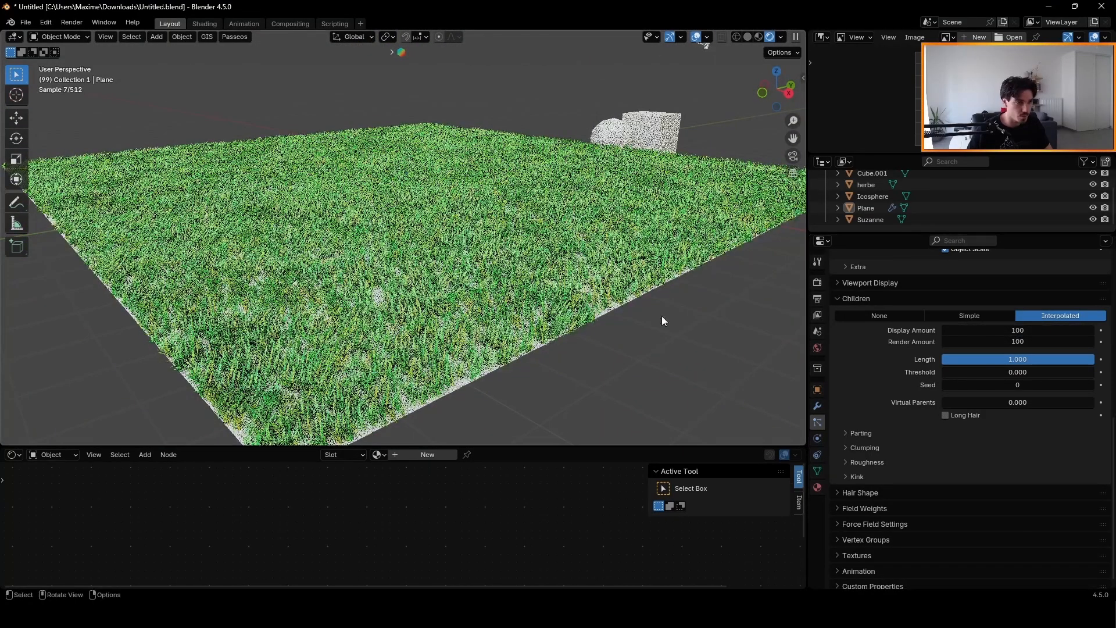
Try a children Display Amount of 200 and check the grass coverage over the plane
{"action": "left_click", "coordinate": [1021, 330]}
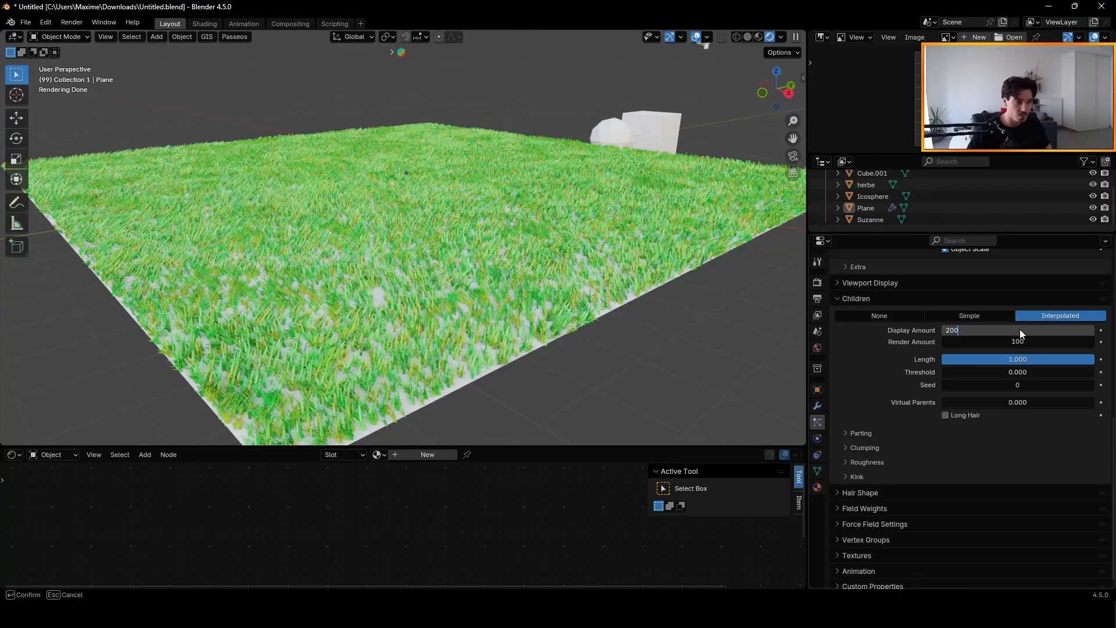
{"action": "key", "text": "Return"}
{"action": "middle_click_drag", "start_coordinate": [727, 357], "coordinate": [524, 216]}
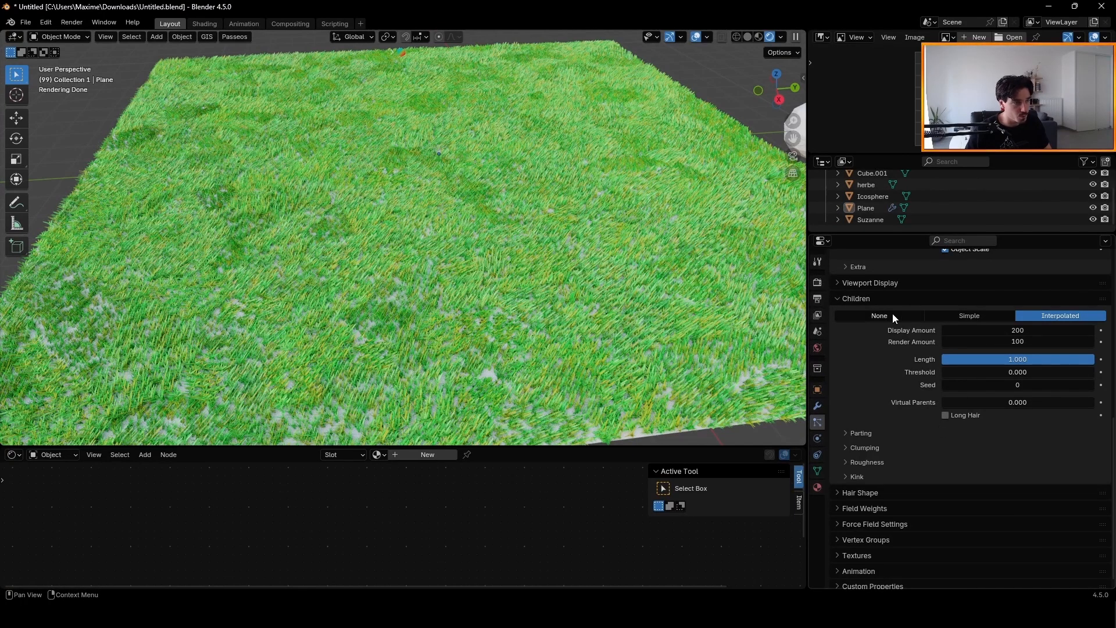
{"action": "scroll", "coordinate": [892, 313], "scroll_direction": "up", "scroll_amount": 5}
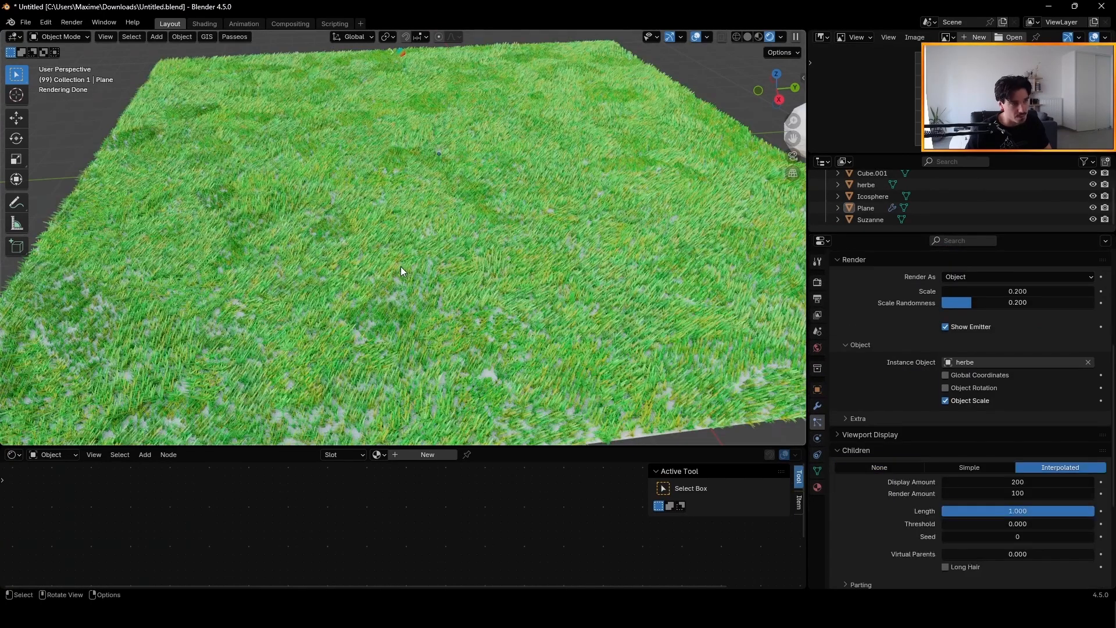
{"action": "middle_click_drag", "start_coordinate": [400, 271], "coordinate": [384, 264]}
Reduce the children Display Amount to 100
{"action": "left_click", "coordinate": [1026, 482]}
{"action": "type", "text": "10"}
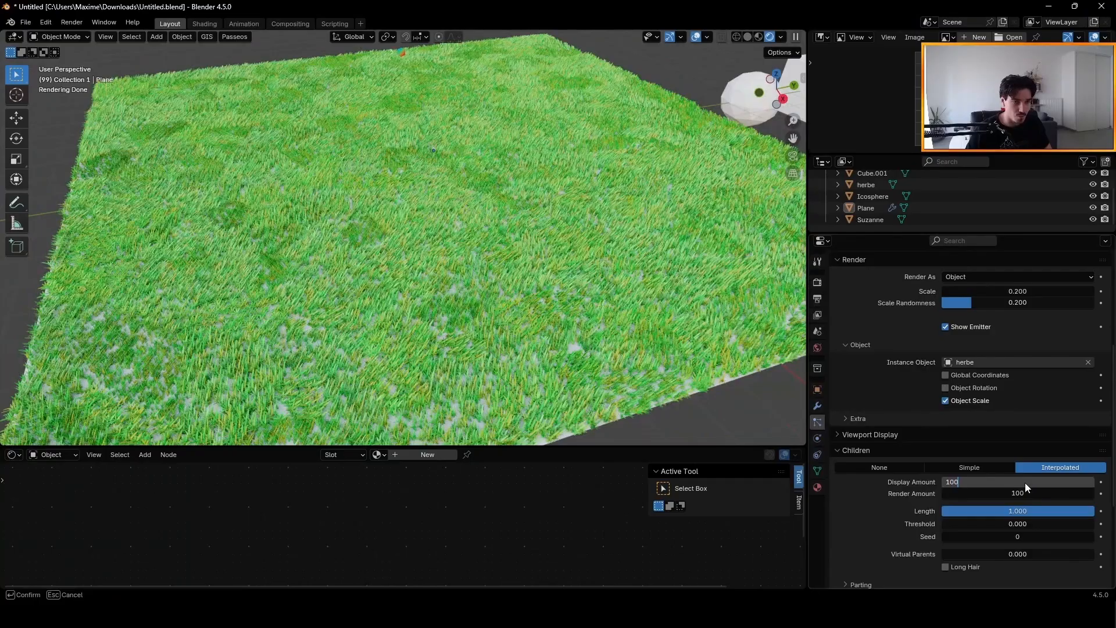
{"action": "type", "text": "0"}
{"action": "key", "text": "Return"}
Set the particle system's emission Number to 1000 and check the denser grass
{"action": "scroll", "coordinate": [912, 399], "scroll_direction": "up", "scroll_amount": 8}
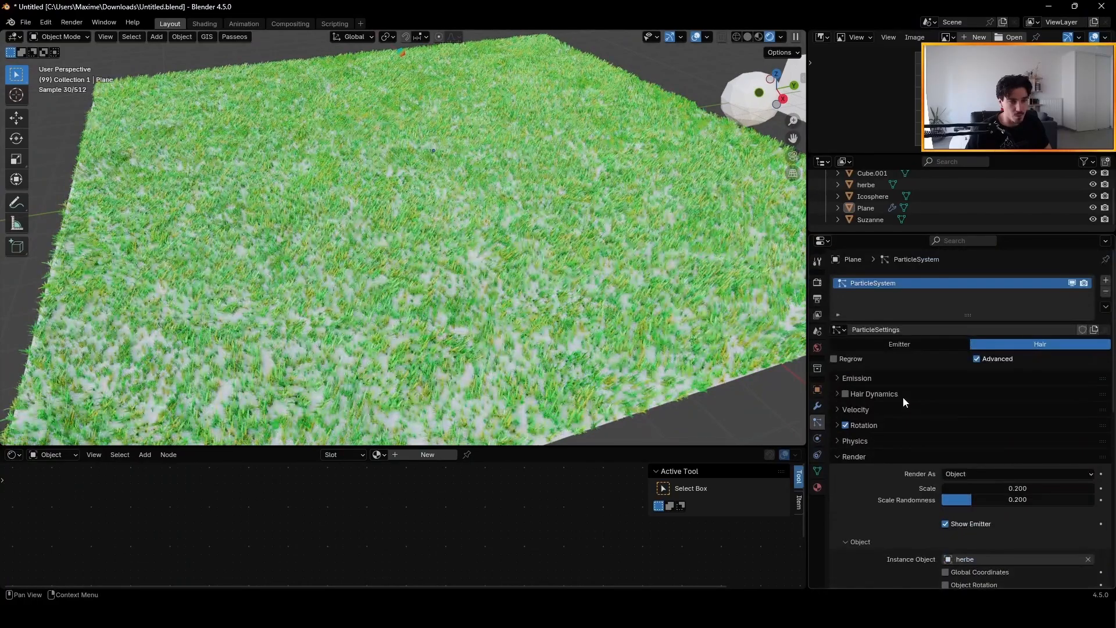
{"action": "left_click", "coordinate": [845, 382]}
{"action": "mouse_move", "coordinate": [988, 395]}
{"action": "left_mouse_down"}
{"action": "mouse_move", "coordinate": [971, 395]}
{"action": "mouse_move", "coordinate": [988, 395]}
{"action": "left_mouse_up"}
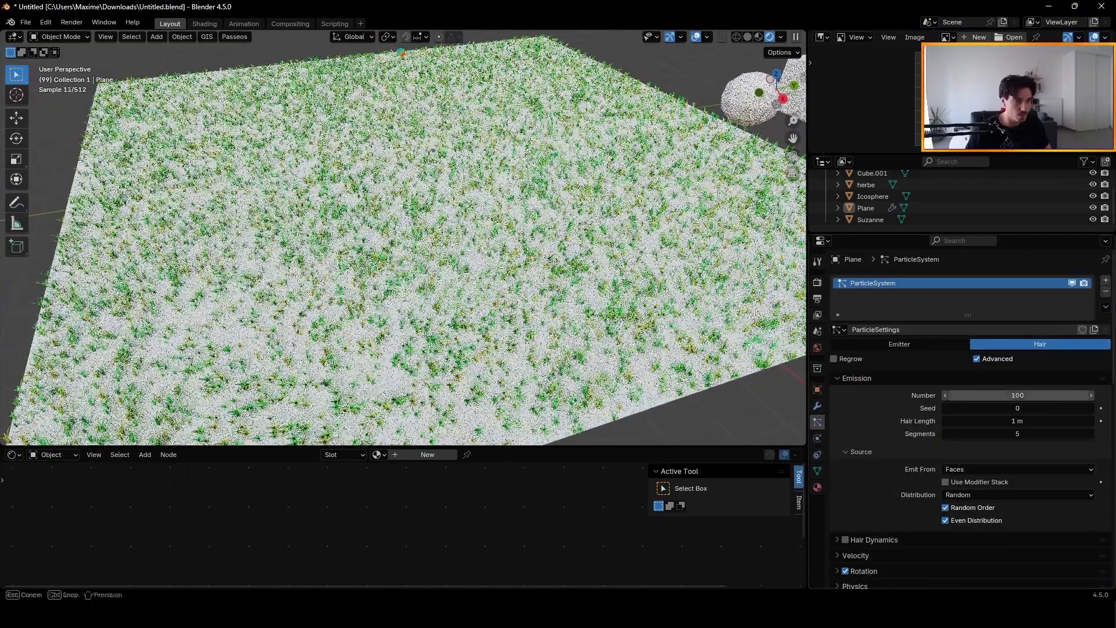
{"action": "left_click", "coordinate": [1046, 396]}
{"action": "type", "text": "1000"}
{"action": "key", "text": "Return"}
{"action": "middle_click_drag", "start_coordinate": [507, 268], "coordinate": [486, 270]}
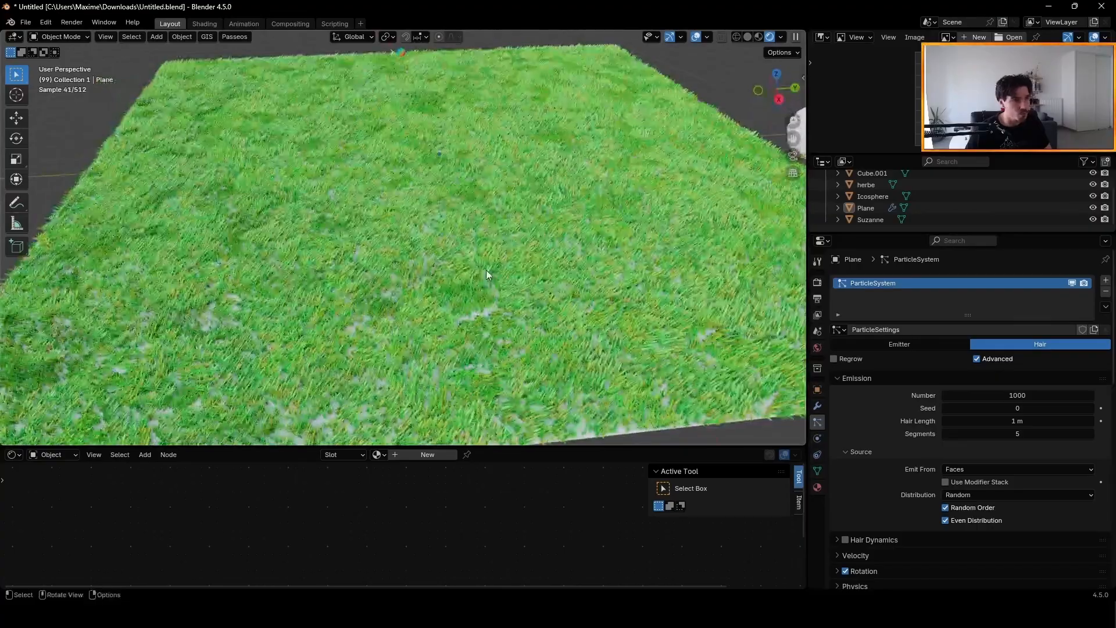
Set the grass particle system's emission Number to 500
{"action": "scroll", "coordinate": [486, 269], "scroll_direction": "down", "scroll_amount": 6}
{"action": "scroll", "coordinate": [995, 445], "scroll_direction": "down", "scroll_amount": 3}
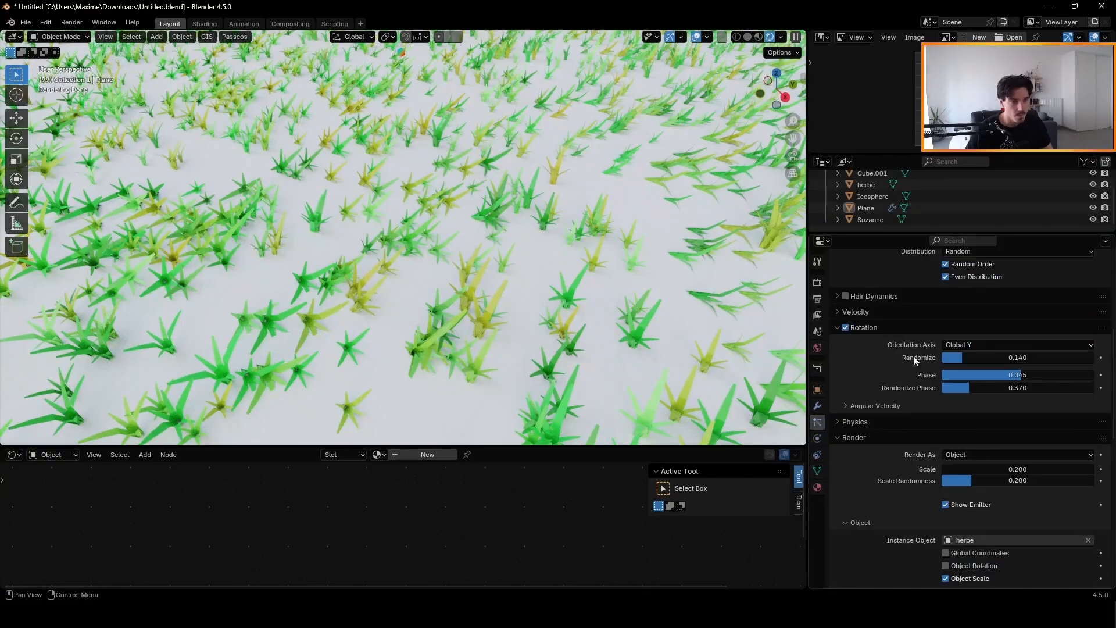
{"action": "scroll", "coordinate": [930, 442], "scroll_direction": "up", "scroll_amount": 8}
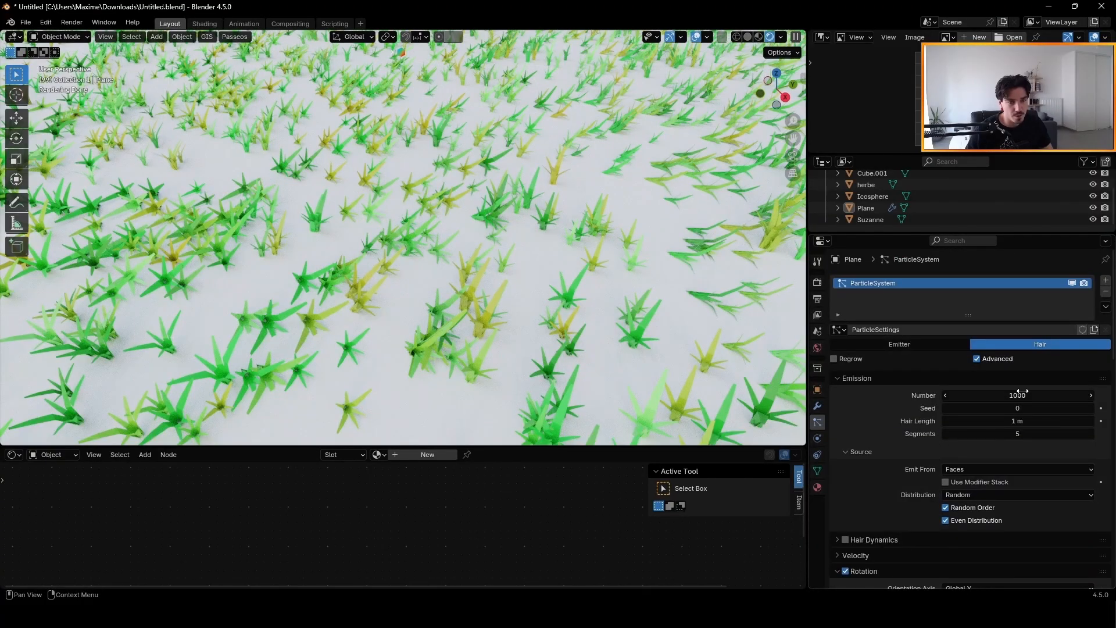
{"action": "left_click", "coordinate": [1022, 395]}
{"action": "key", "text": "BackSpace"}
{"action": "type", "text": "500"}
{"action": "key", "text": "Return"}
Set the render Scale of the grass instances to 1.000 and check the coverage over the plane
{"action": "scroll", "coordinate": [983, 458], "scroll_direction": "down", "scroll_amount": 11}
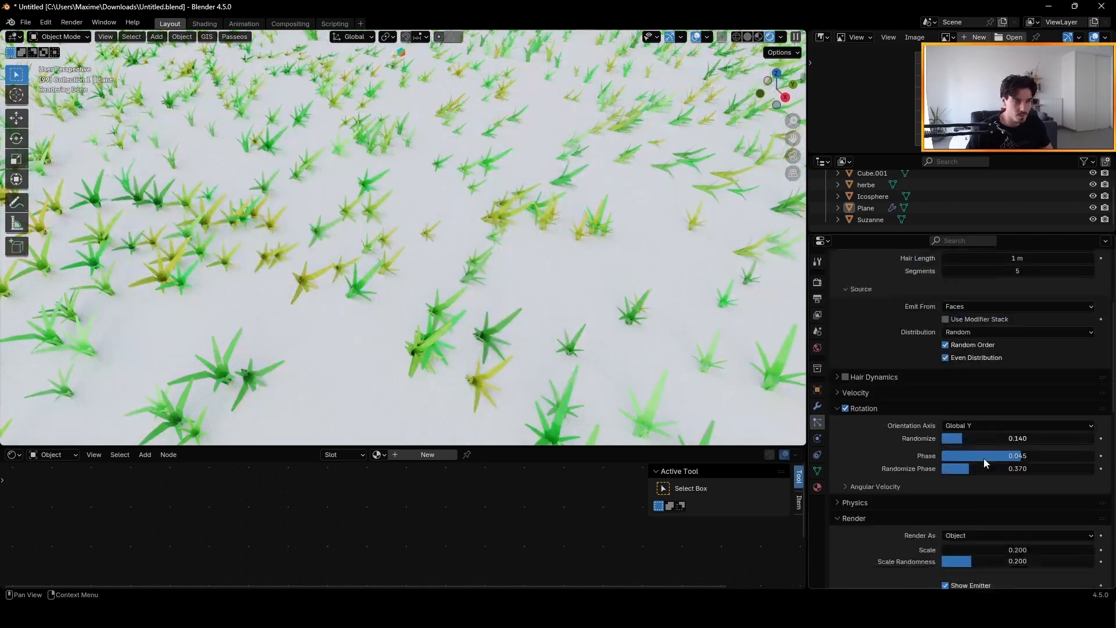
{"action": "left_click", "coordinate": [1008, 456]}
{"action": "type", "text": "1"}
{"action": "key", "text": "Return"}
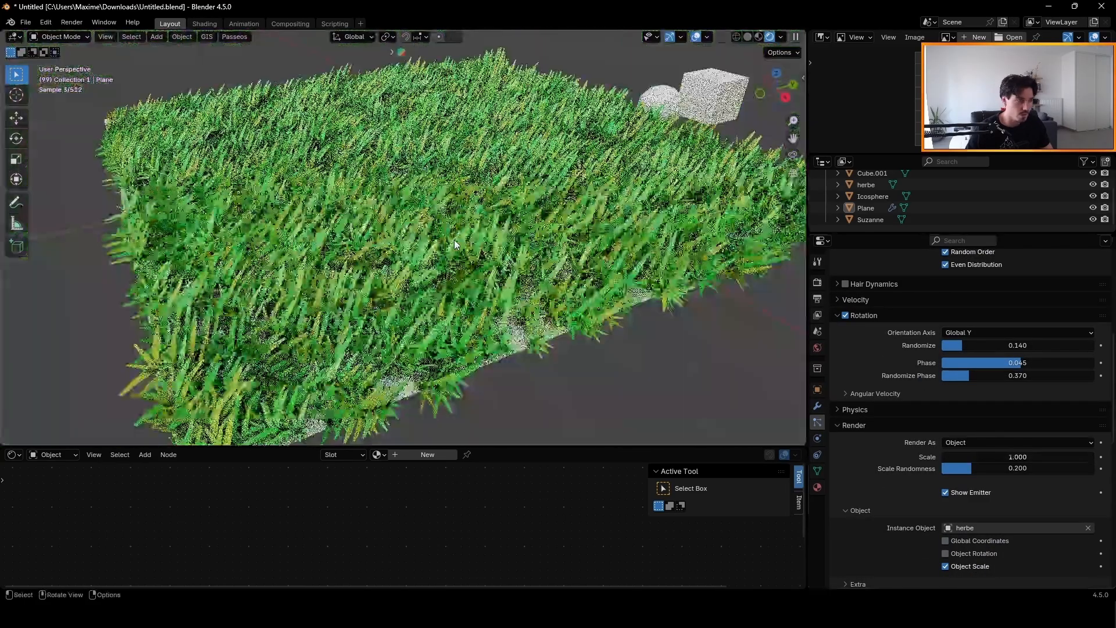
{"action": "mouse_move", "coordinate": [455, 239]}
{"action": "middle_mouse_down"}
{"action": "mouse_move", "coordinate": [477, 269]}
{"action": "mouse_move", "coordinate": [463, 264]}
{"action": "mouse_move", "coordinate": [485, 247]}
{"action": "mouse_move", "coordinate": [463, 236]}
{"action": "middle_mouse_up"}
{"action": "scroll", "coordinate": [485, 247], "scroll_direction": "up", "scroll_amount": 3}
{"action": "scroll", "coordinate": [951, 471], "scroll_direction": "down", "scroll_amount": 3}
Try negative children Clump values of -0.272 and -1.000 on the grass
{"action": "scroll", "coordinate": [951, 466], "scroll_direction": "down", "scroll_amount": 10}
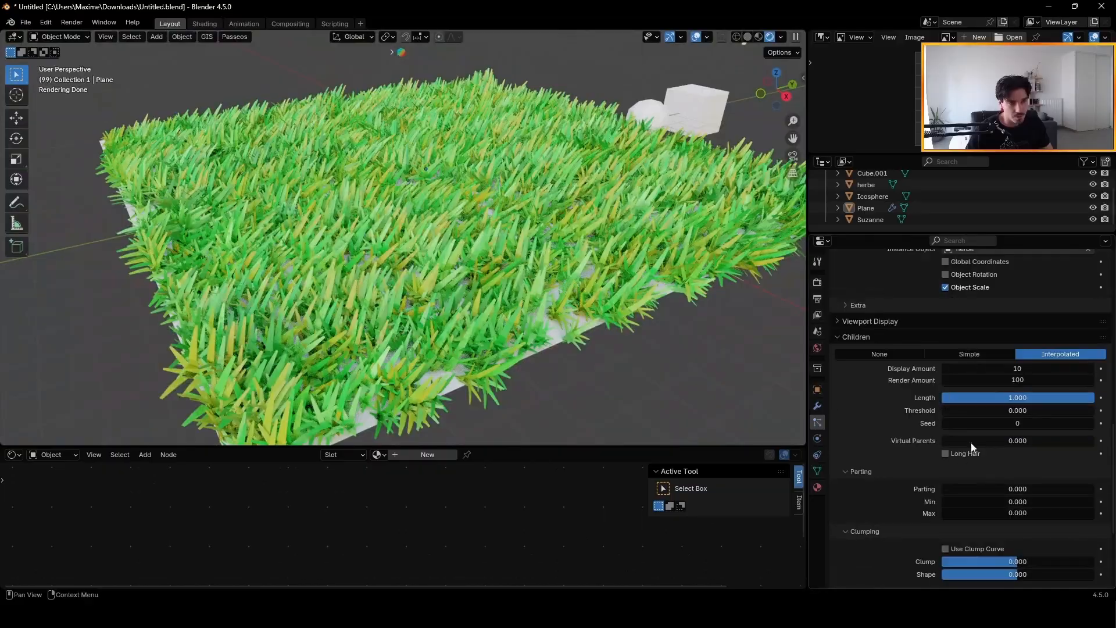
{"action": "left_click_drag", "start_coordinate": [1020, 539], "coordinate": [981, 515]}
{"action": "scroll", "coordinate": [986, 332], "scroll_direction": "up", "scroll_amount": 1}
{"action": "scroll", "coordinate": [976, 407], "scroll_direction": "down", "scroll_amount": 2}
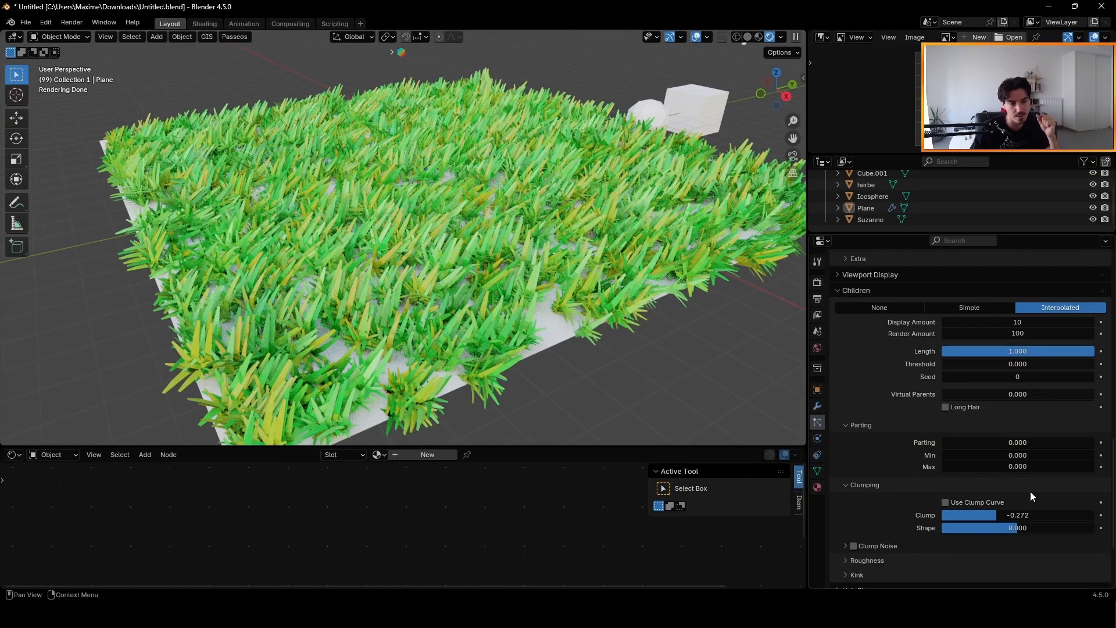
{"action": "left_click_drag", "start_coordinate": [1022, 515], "coordinate": [934, 514]}
{"action": "scroll", "coordinate": [355, 309], "scroll_direction": "up", "scroll_amount": 3}
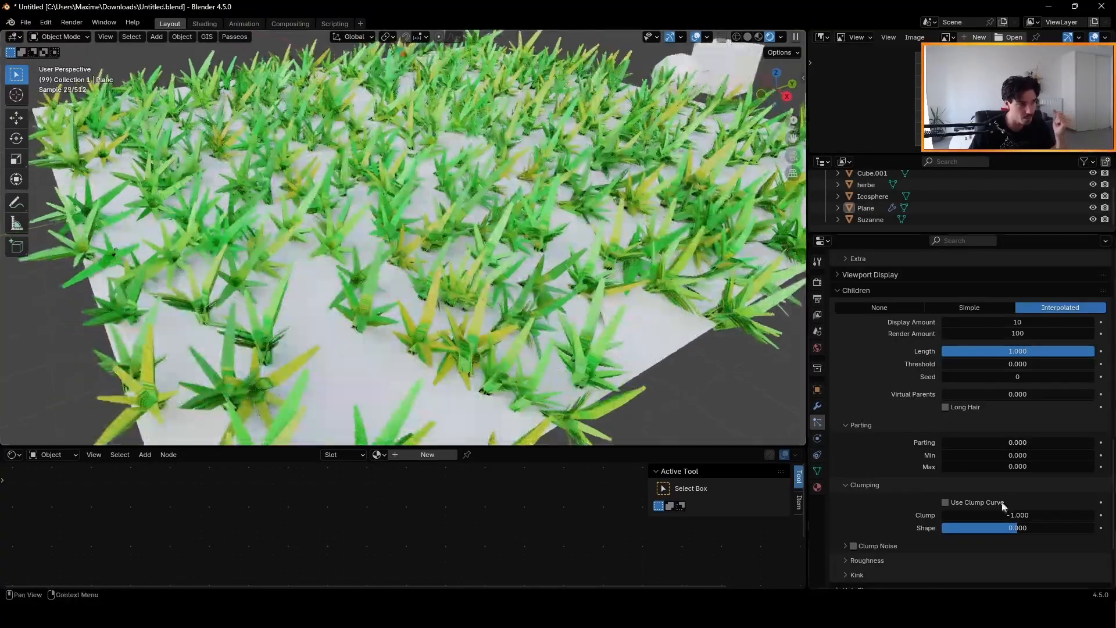
Set the children Clump to a slightly positive 0.215
{"action": "left_click_drag", "start_coordinate": [1003, 515], "coordinate": [1043, 515]}
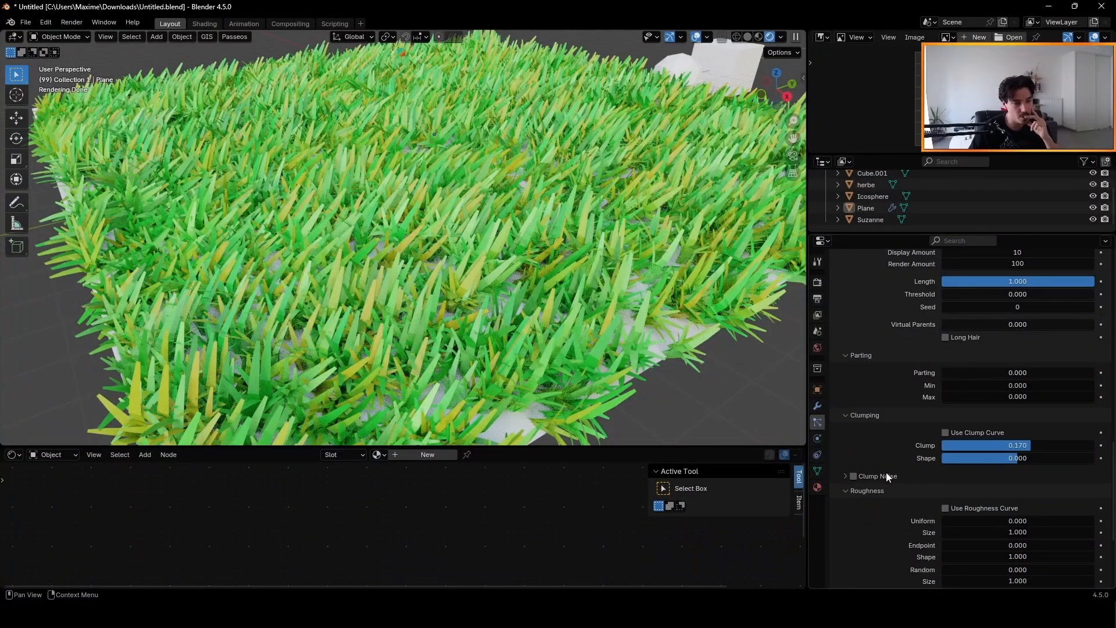
{"action": "scroll", "coordinate": [850, 442], "scroll_direction": "down", "scroll_amount": 5}
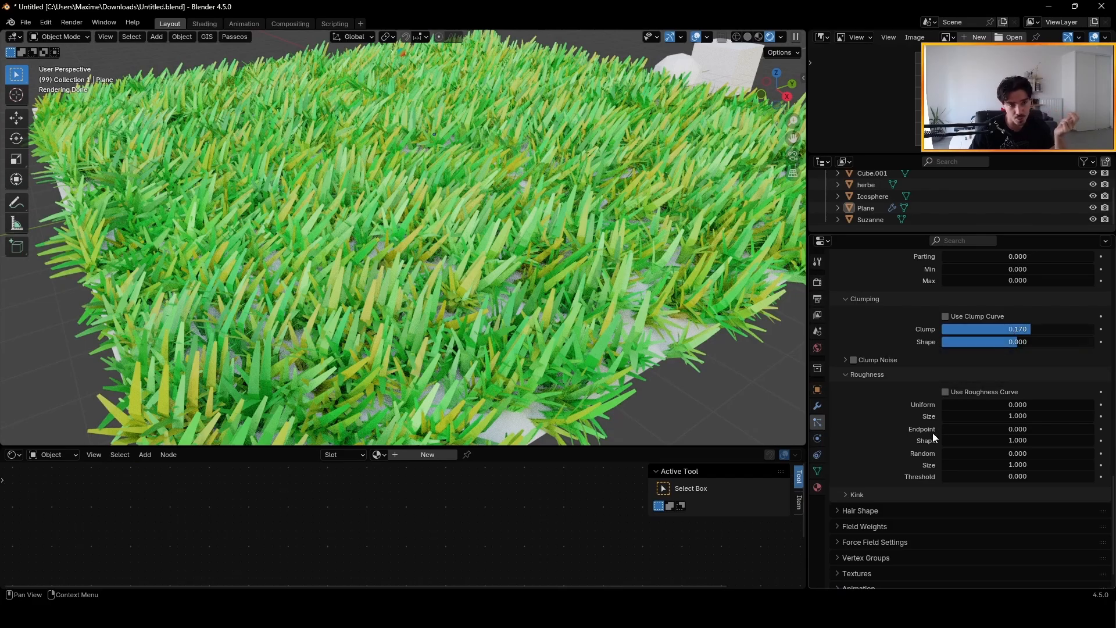
{"action": "scroll", "coordinate": [932, 433], "scroll_direction": "up", "scroll_amount": 5}
{"action": "scroll", "coordinate": [395, 215], "scroll_direction": "up", "scroll_amount": 3}
{"action": "scroll", "coordinate": [392, 226], "scroll_direction": "down", "scroll_amount": 4}
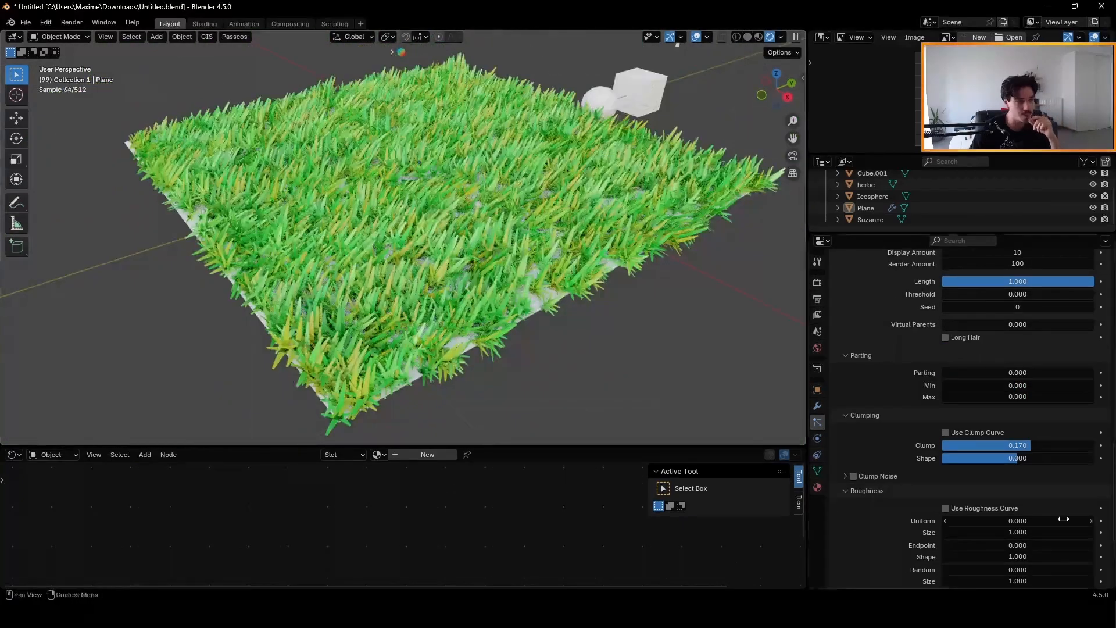
{"action": "left_click_drag", "start_coordinate": [1017, 446], "coordinate": [995, 427]}
Try a Uniform roughness of 0.279 on the grass children
{"action": "scroll", "coordinate": [1009, 481], "scroll_direction": "down", "scroll_amount": 4}
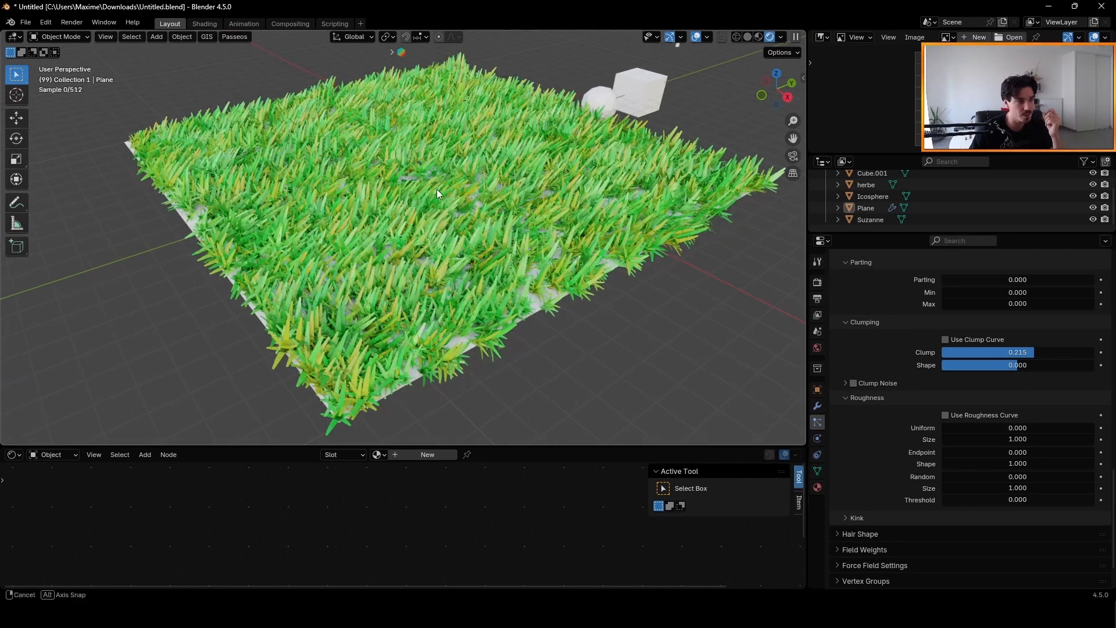
{"action": "middle_click_drag", "start_coordinate": [437, 189], "coordinate": [484, 140]}
{"action": "left_click_drag", "start_coordinate": [989, 428], "coordinate": [1102, 428]}
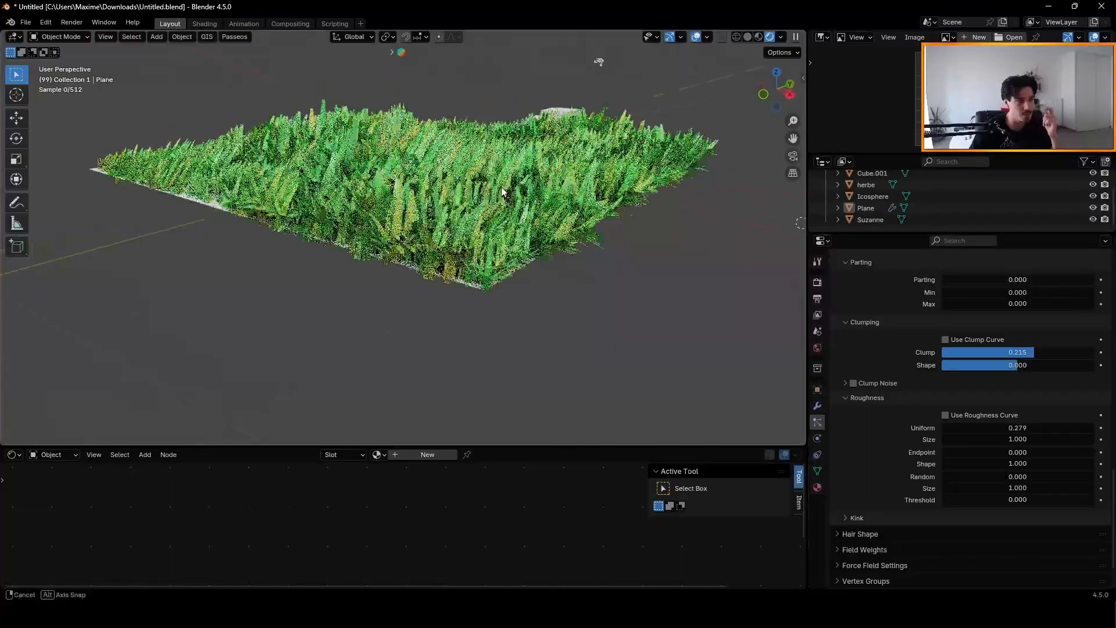
{"action": "middle_click_drag", "start_coordinate": [501, 187], "coordinate": [395, 202]}
Set the children roughness to Uniform 0.090 with Size 0.719, Endpoint 0.058 with Shape 0.000, and Random 0.134 with Size 0.587
{"action": "left_click_drag", "start_coordinate": [1017, 428], "coordinate": [1064, 476]}
{"action": "left_click_drag", "start_coordinate": [1064, 477], "coordinate": [1061, 477]}
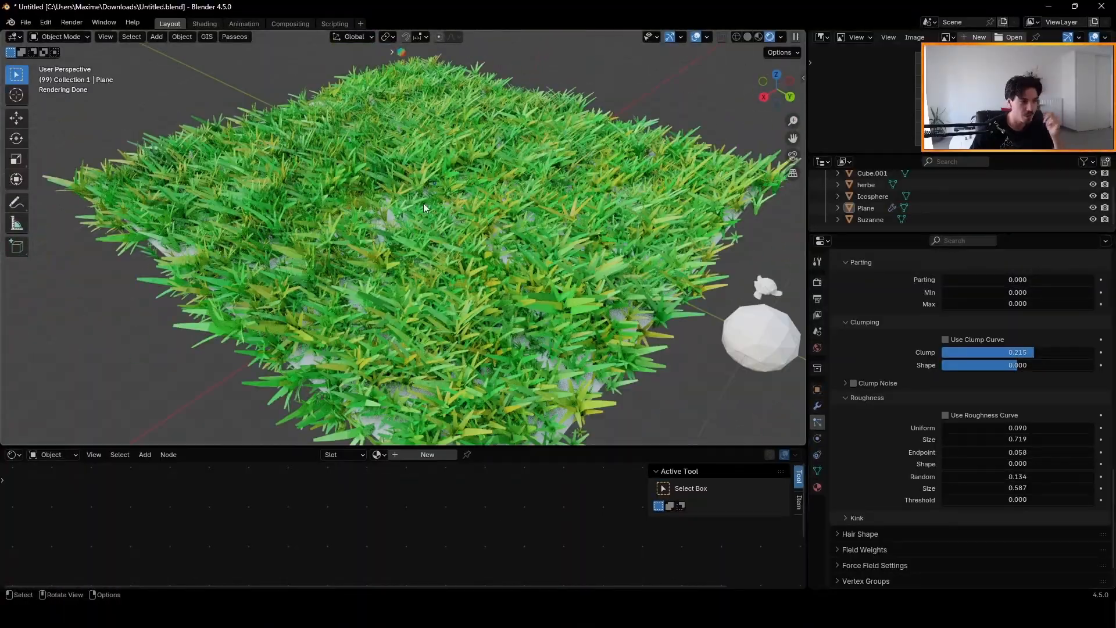
{"action": "left_click", "coordinate": [523, 205]}
{"action": "middle_click_drag", "start_coordinate": [526, 206], "coordinate": [538, 205]}
{"action": "left_click", "coordinate": [658, 50]}
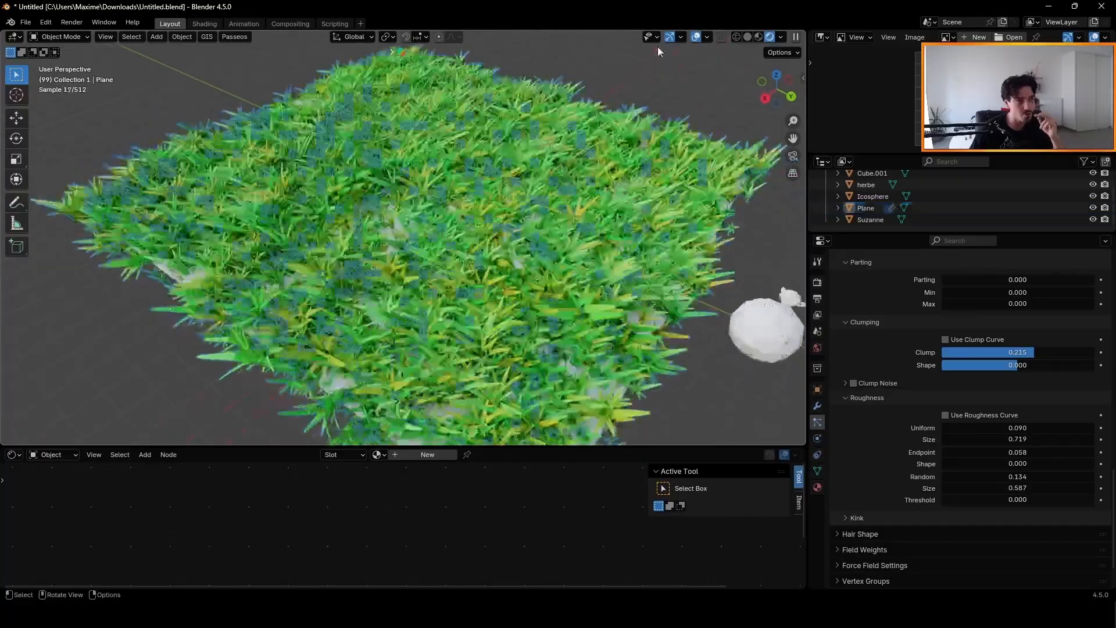
{"action": "middle_click_drag", "start_coordinate": [599, 105], "coordinate": [461, 112]}
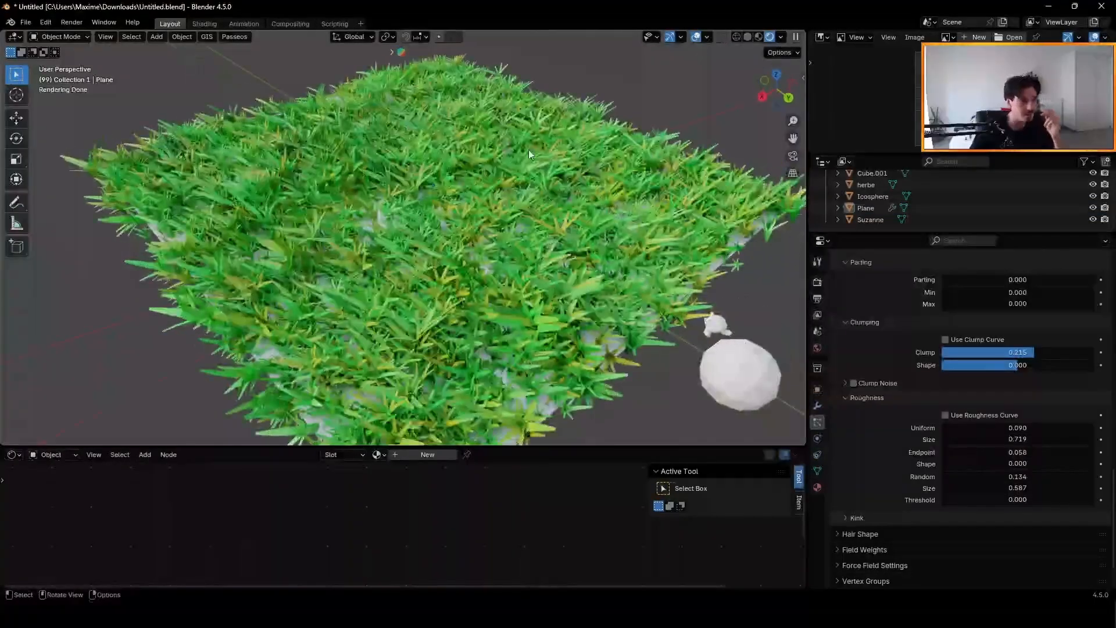
{"action": "middle_click_drag", "start_coordinate": [501, 234], "coordinate": [558, 274]}
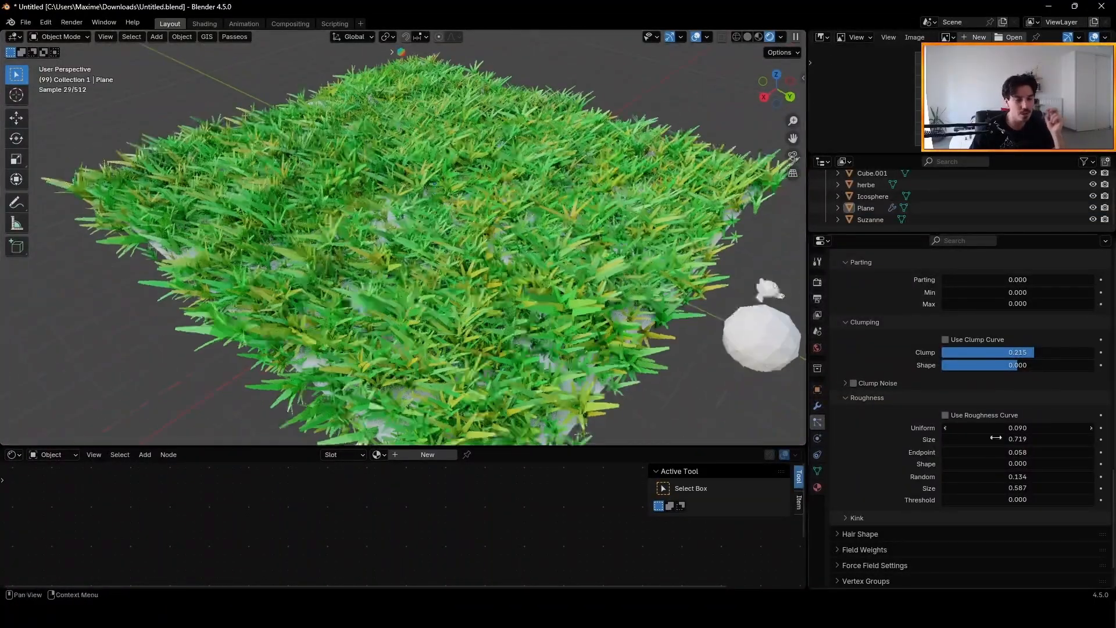
Apply a Radial kink to the children, setting its Clump to 0.857 and adjusting its Amplitude
{"action": "left_click", "coordinate": [843, 518]}
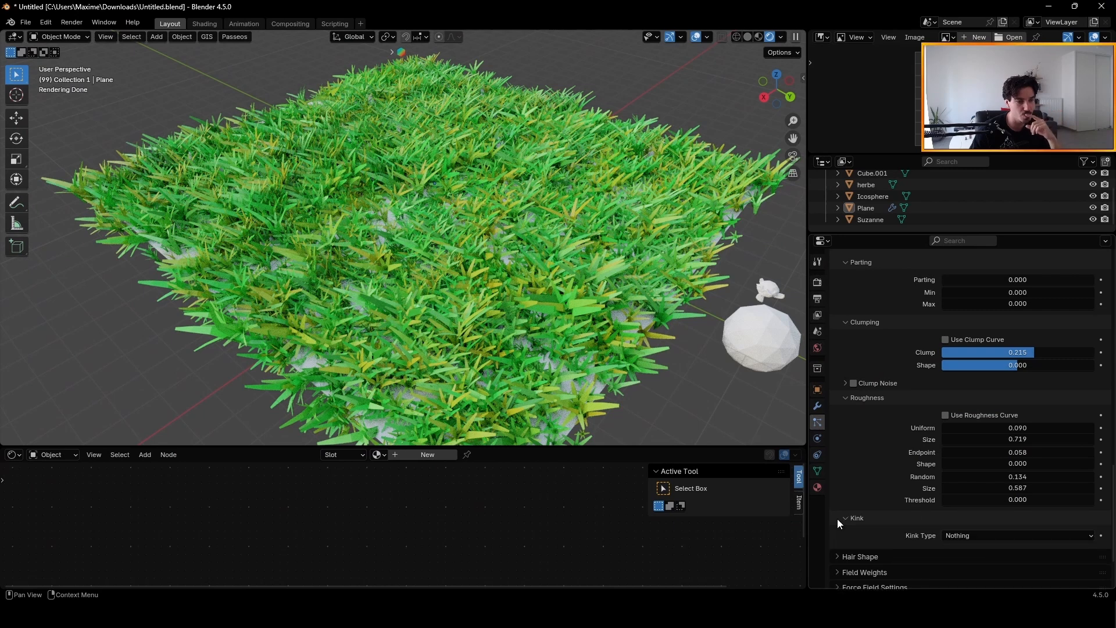
{"action": "scroll", "coordinate": [838, 455], "scroll_direction": "down", "scroll_amount": 3}
{"action": "left_click", "coordinate": [972, 465]}
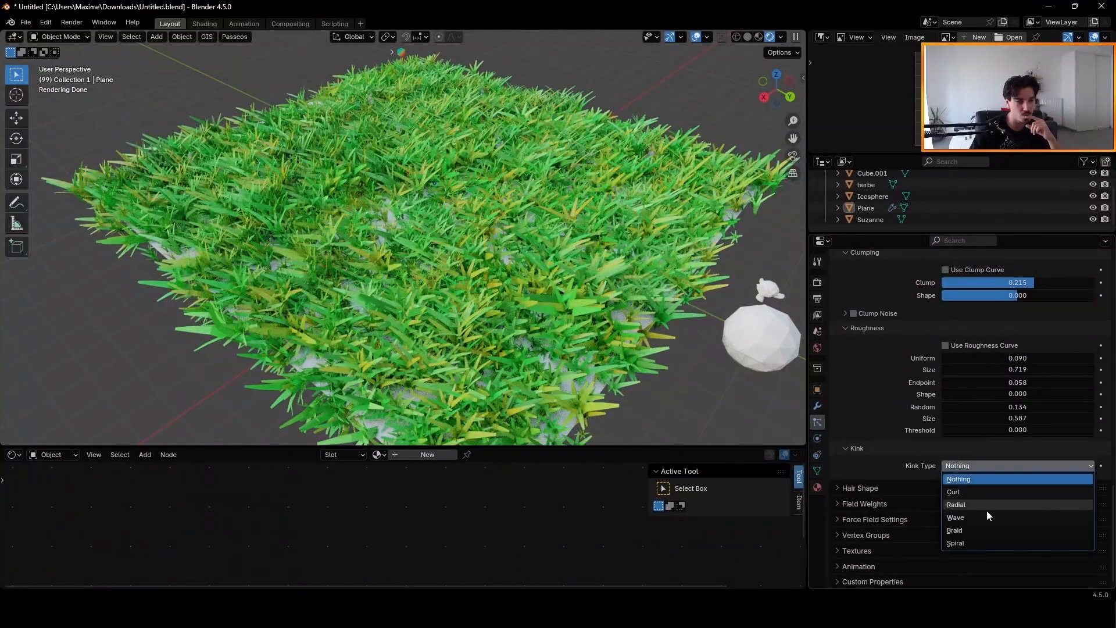
{"action": "left_click", "coordinate": [986, 505]}
{"action": "left_click_drag", "start_coordinate": [983, 493], "coordinate": [961, 493]}
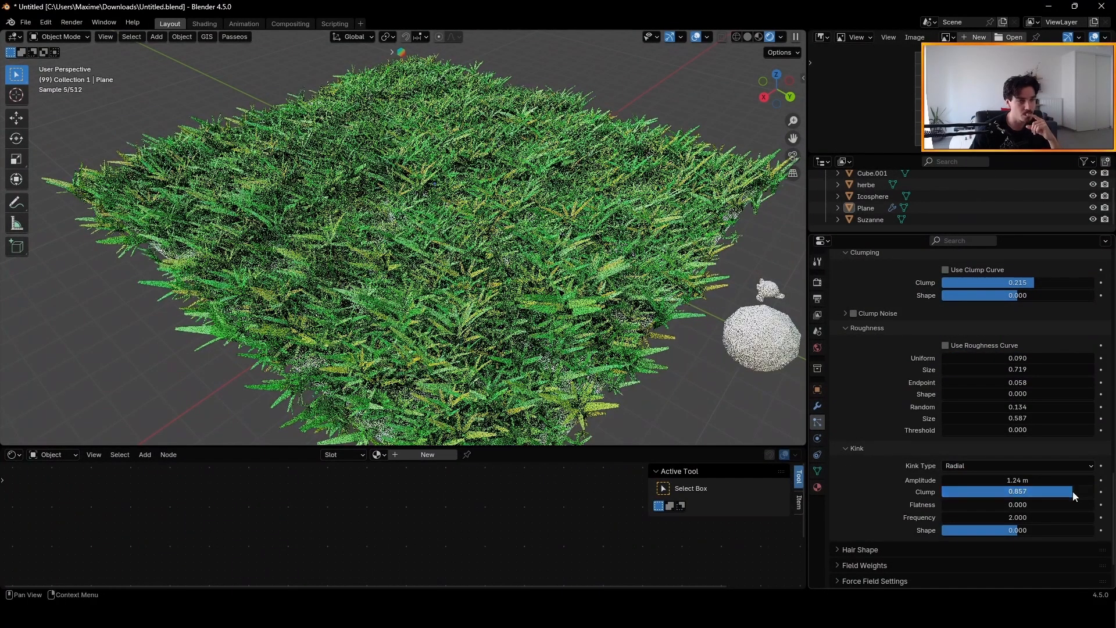
{"action": "left_click_drag", "start_coordinate": [1071, 481], "coordinate": [1045, 482]}
Try the Wave kink type, switch the children to Curl, and adjust the kink Amplitude
{"action": "left_click", "coordinate": [1021, 465]}
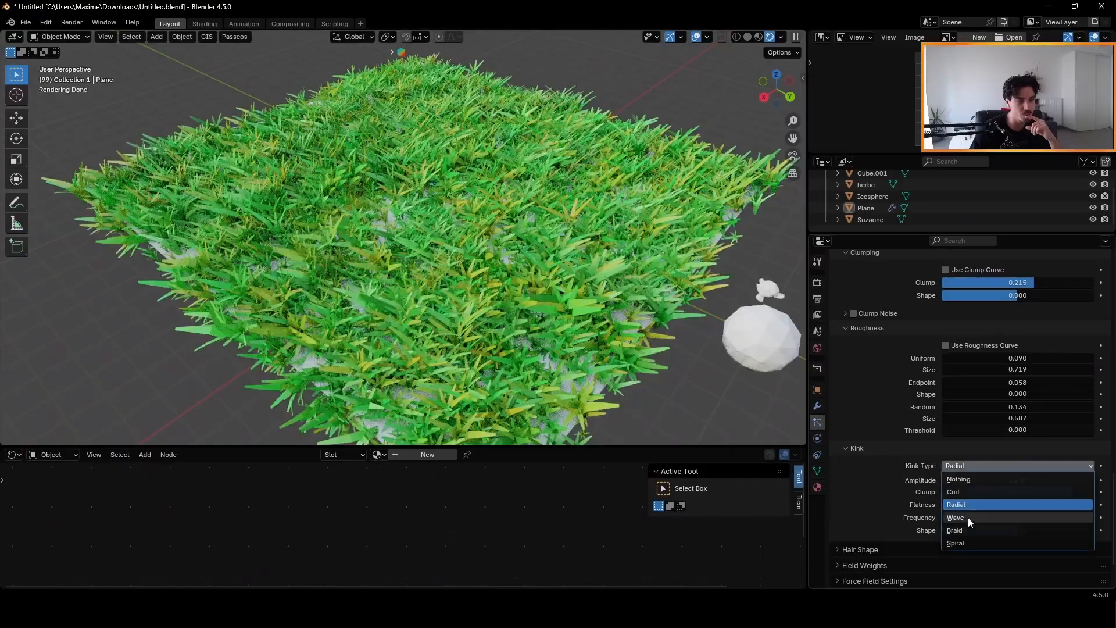
{"action": "left_click", "coordinate": [967, 518]}
{"action": "left_click", "coordinate": [1026, 465]}
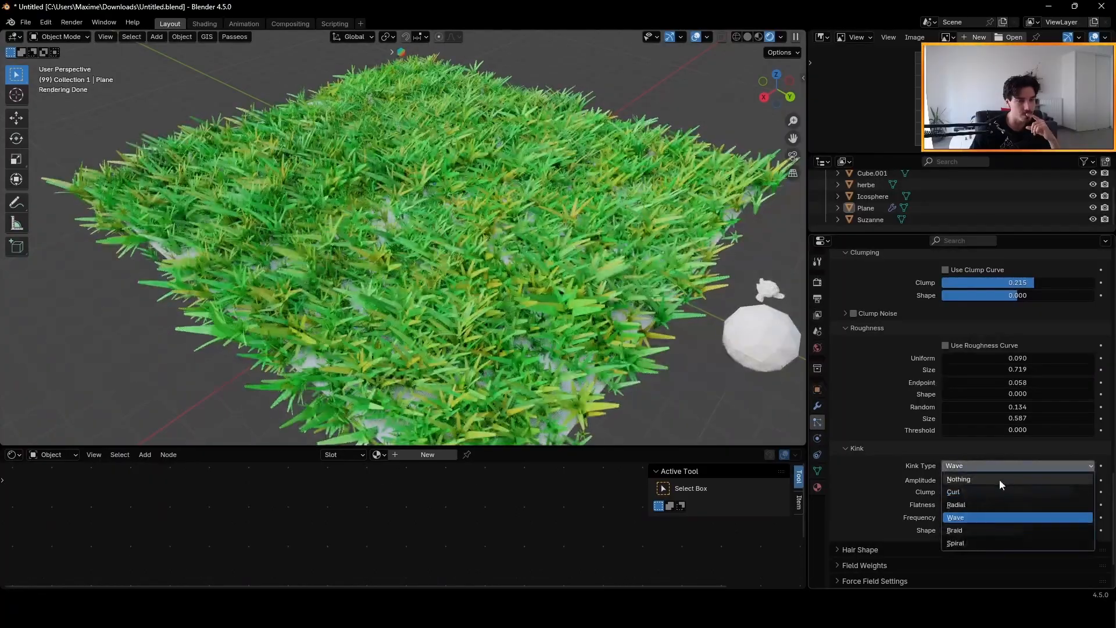
{"action": "left_click", "coordinate": [986, 490]}
{"action": "left_click_drag", "start_coordinate": [1017, 480], "coordinate": [986, 481]}
{"action": "mouse_move", "coordinate": [348, 238]}
{"action": "middle_mouse_down"}
{"action": "mouse_move", "coordinate": [449, 203]}
{"action": "mouse_move", "coordinate": [349, 206]}
{"action": "mouse_move", "coordinate": [346, 216]}
{"action": "middle_mouse_up"}
Collapse the children's Parting, Clumping, Roughness and Kink settings along with the Hair Shape settings
{"action": "left_click_drag", "start_coordinate": [848, 328], "coordinate": [847, 377]}
{"action": "left_click", "coordinate": [847, 379]}
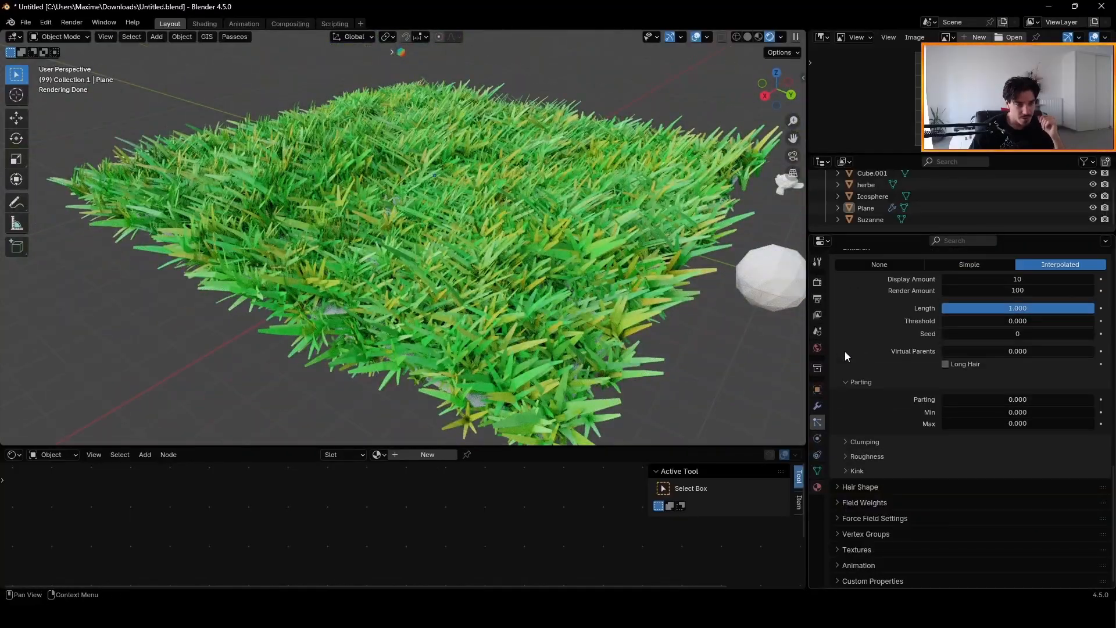
{"action": "left_click", "coordinate": [844, 385]}
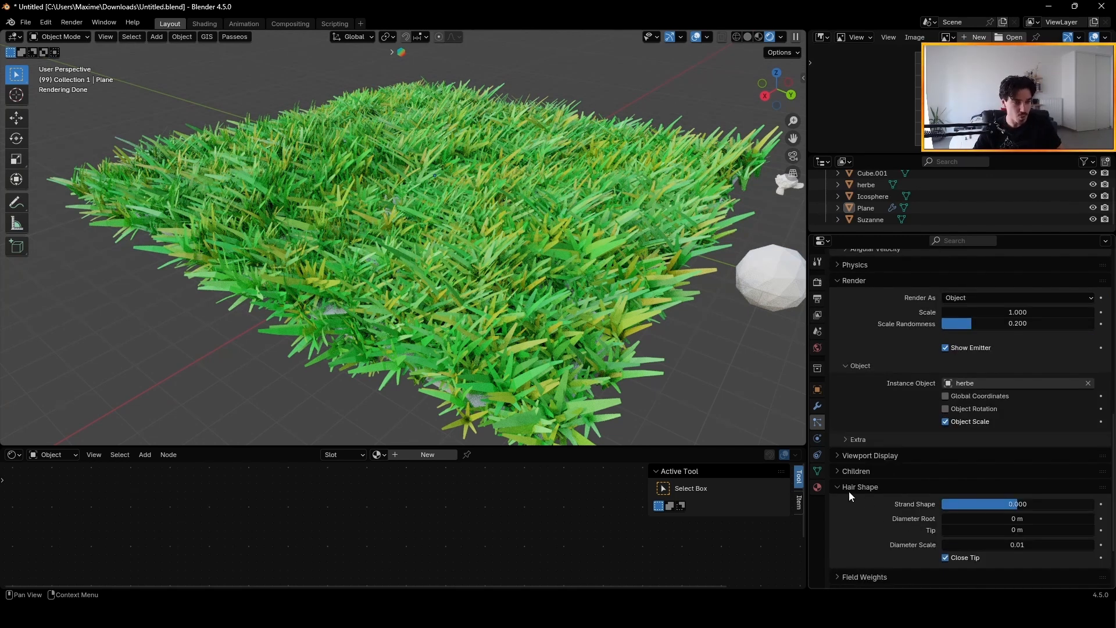
{"action": "left_click", "coordinate": [849, 491]}
Render the plane's particles as Path instead of an object and disable their Rotation
{"action": "scroll", "coordinate": [964, 434], "scroll_direction": "up", "scroll_amount": 3}
{"action": "left_click", "coordinate": [970, 366]}
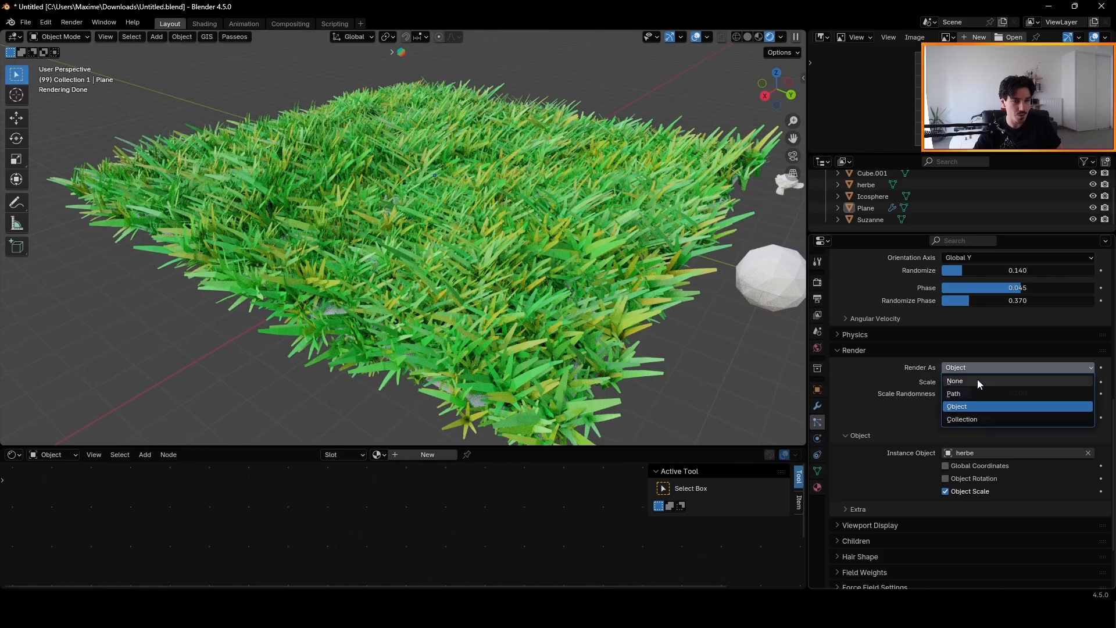
{"action": "left_click", "coordinate": [965, 396]}
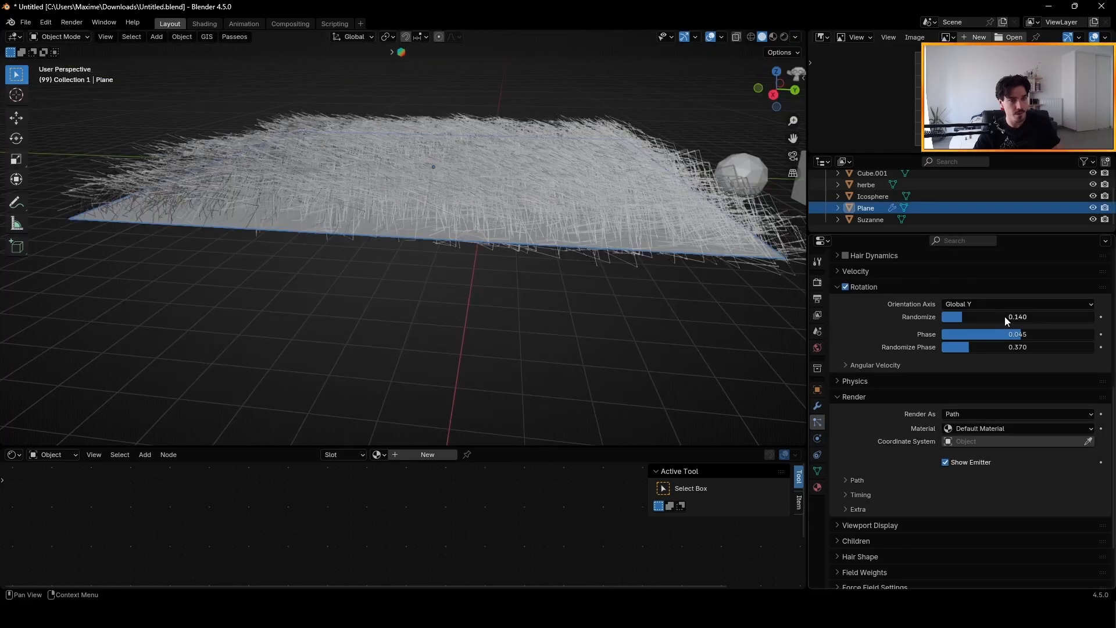
{"action": "scroll", "coordinate": [847, 348], "scroll_direction": "up", "scroll_amount": 3}
{"action": "left_click", "coordinate": [845, 333]}
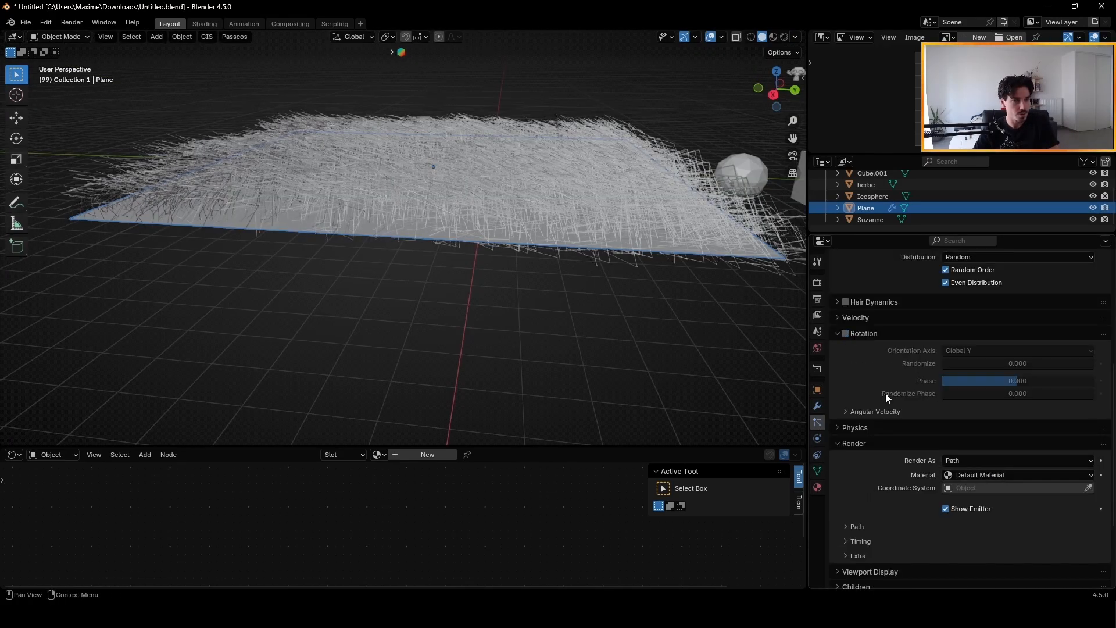
Turn off the hair children by setting their type to None
{"action": "scroll", "coordinate": [931, 390], "scroll_direction": "up", "scroll_amount": 3}
{"action": "scroll", "coordinate": [968, 338], "scroll_direction": "down", "scroll_amount": 5}
{"action": "left_click", "coordinate": [877, 557]}
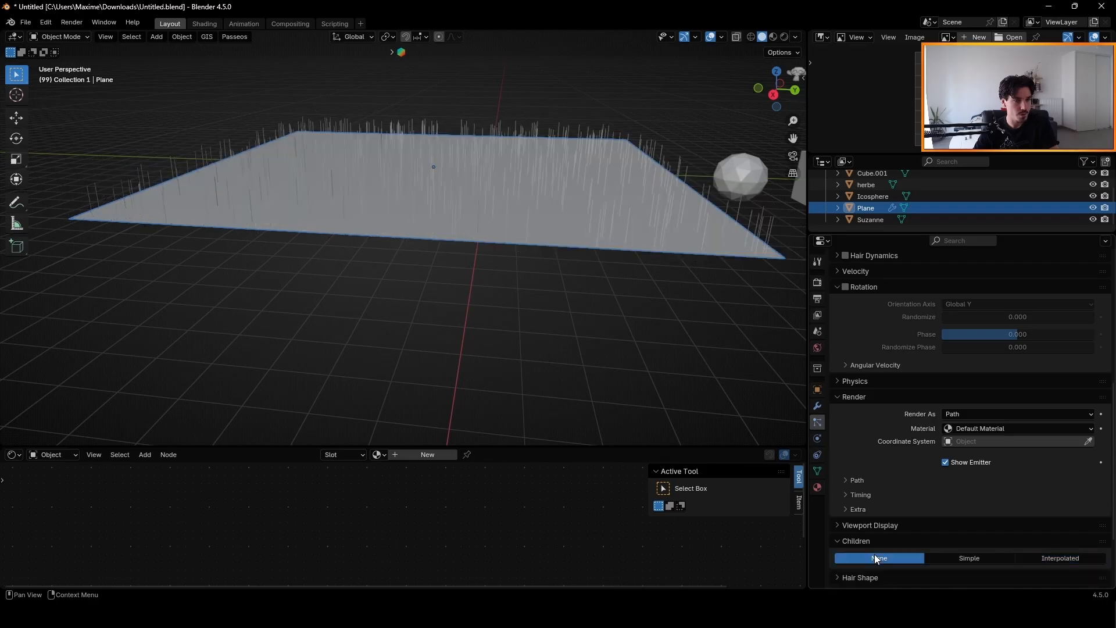
{"action": "middle_click_drag", "start_coordinate": [698, 378], "coordinate": [627, 319]}
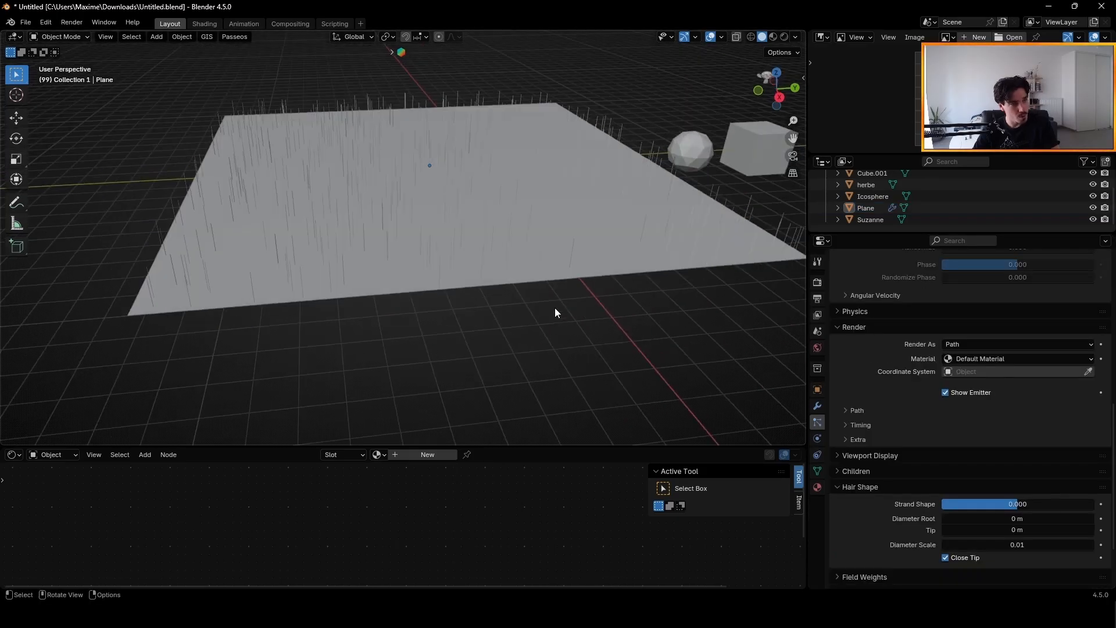
Preview the hair strands in rendered shading and set their Diameter Root to 3.7 m
{"action": "left_click", "coordinate": [783, 37]}
{"action": "mouse_move", "coordinate": [493, 249]}
{"action": "middle_mouse_down"}
{"action": "mouse_move", "coordinate": [454, 236]}
{"action": "mouse_move", "coordinate": [448, 179]}
{"action": "middle_mouse_up"}
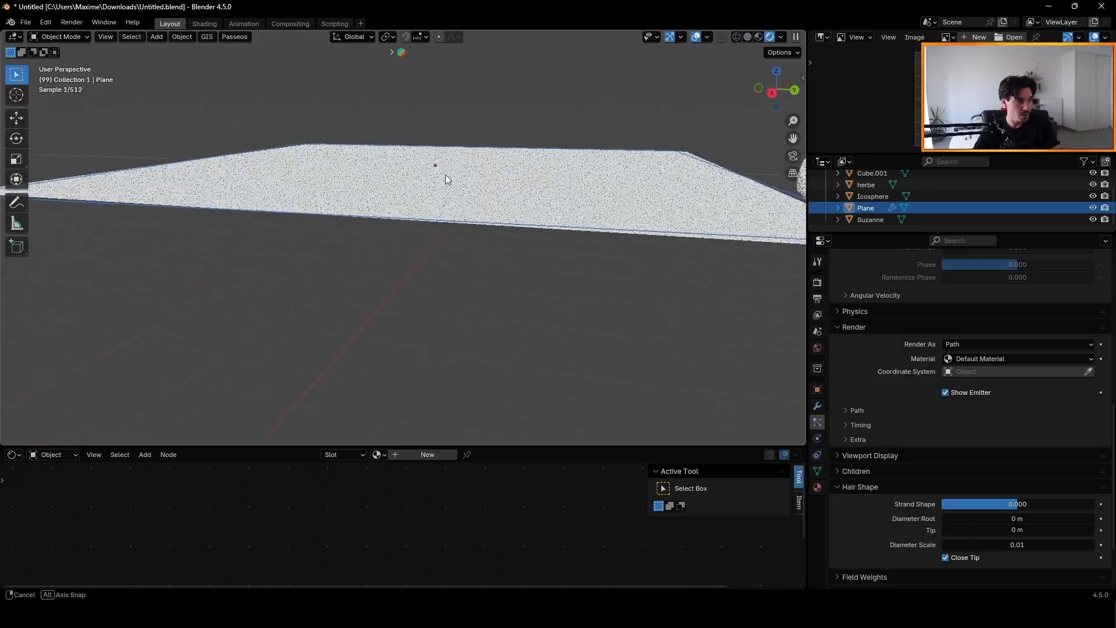
{"action": "middle_click_drag", "start_coordinate": [446, 175], "coordinate": [449, 175]}
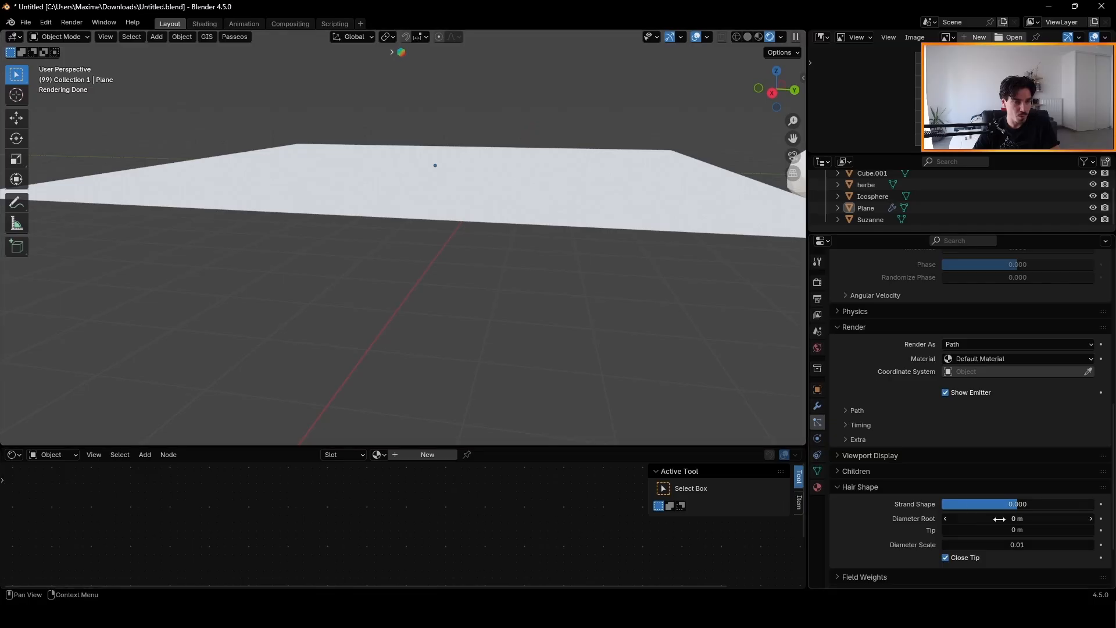
{"action": "left_click_drag", "start_coordinate": [1018, 518], "coordinate": [1082, 518]}
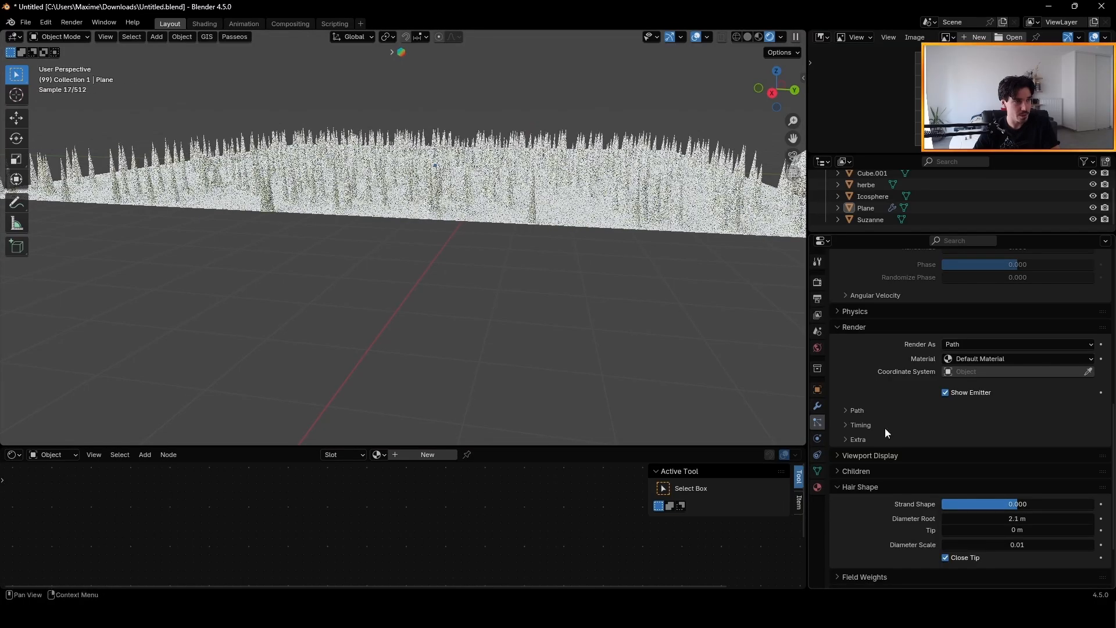
{"action": "middle_click_drag", "start_coordinate": [529, 205], "coordinate": [599, 261]}
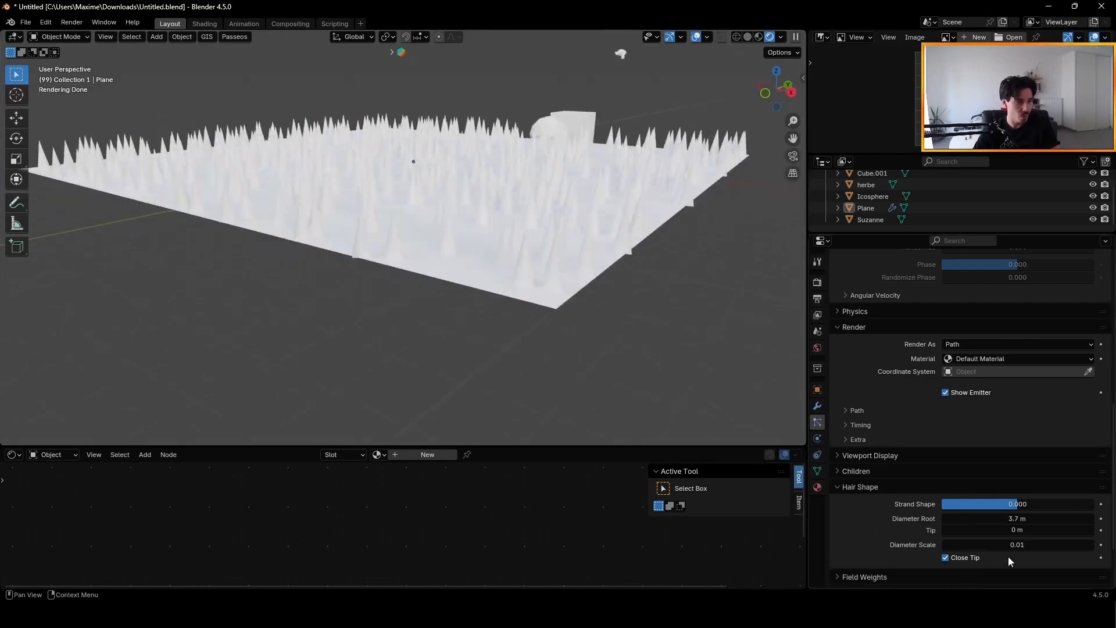
Reshape the hair strands with Diameter Root 2.5 m, Tip 1.1 m and Diameter Scale 0.02
{"action": "mouse_move", "coordinate": [997, 547]}
{"action": "left_mouse_down"}
{"action": "mouse_move", "coordinate": [983, 516]}
{"action": "mouse_move", "coordinate": [997, 530]}
{"action": "left_mouse_up"}
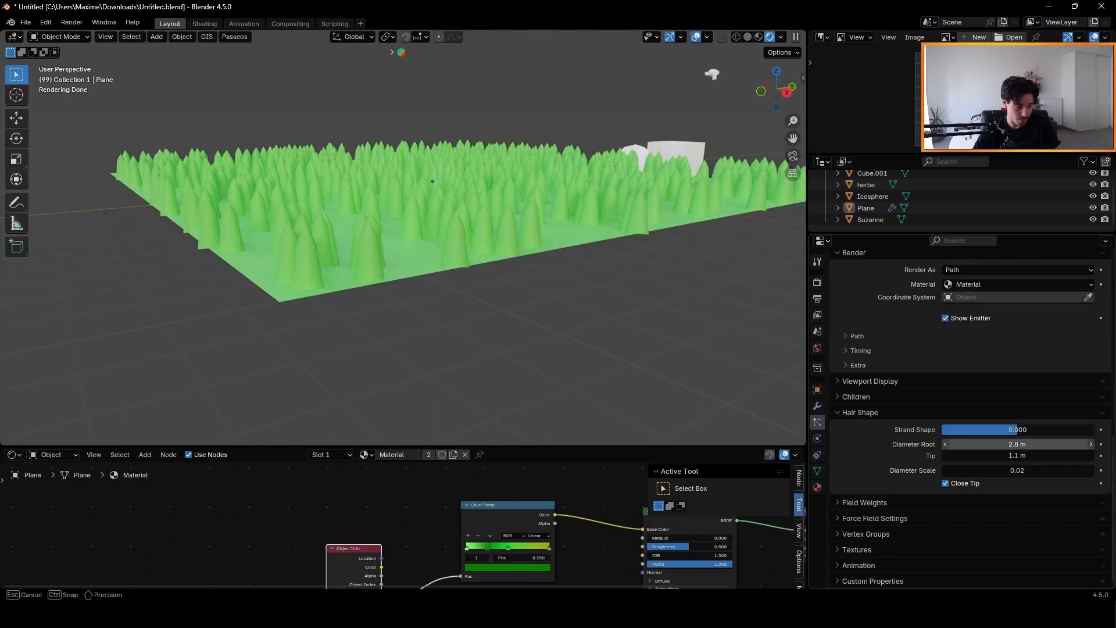
{"action": "left_click_drag", "start_coordinate": [1017, 444], "coordinate": [1019, 444]}
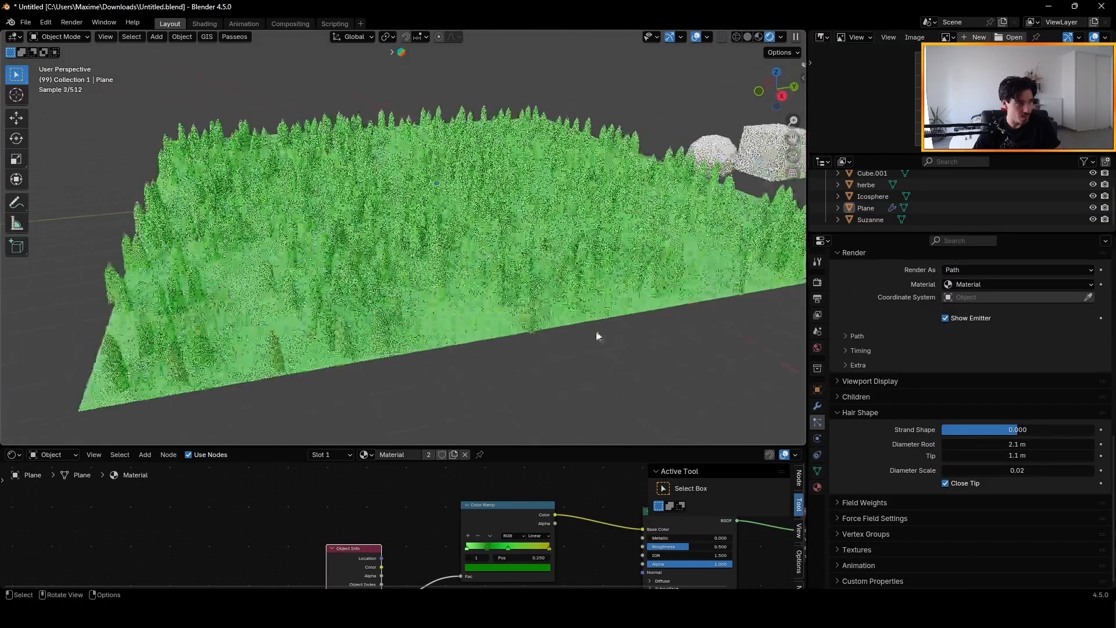
{"action": "left_click_drag", "start_coordinate": [1012, 444], "coordinate": [1000, 444]}
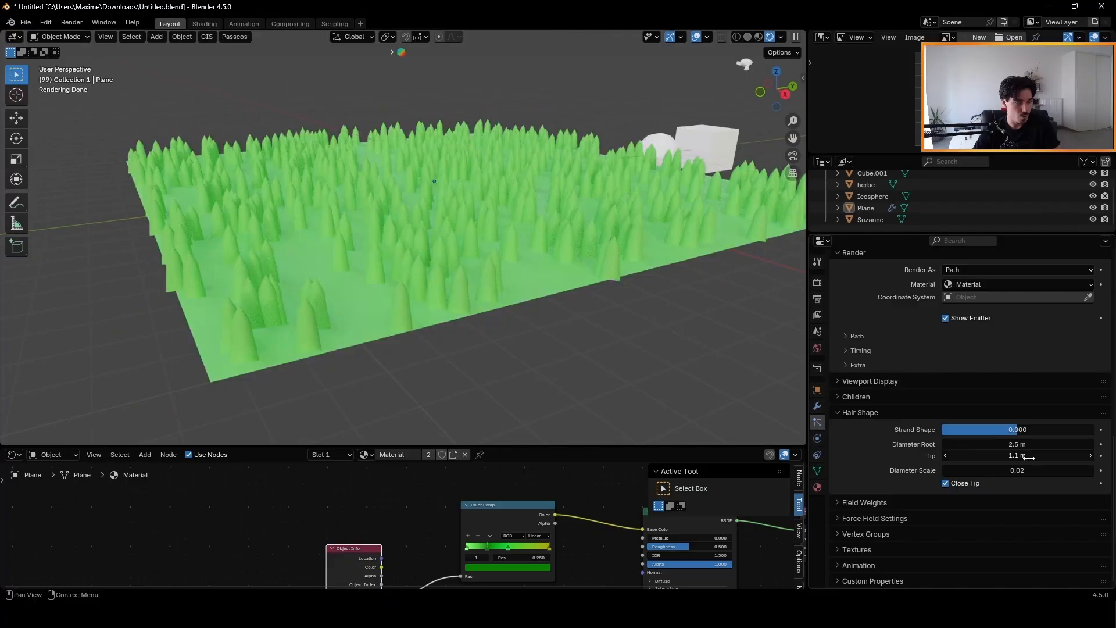
Thin the hair strands with a Diameter Root of 0.05 m and a Tip of 0 m
{"action": "left_click_drag", "start_coordinate": [1029, 458], "coordinate": [1008, 458]}
{"action": "left_click_drag", "start_coordinate": [1028, 445], "coordinate": [1027, 445]}
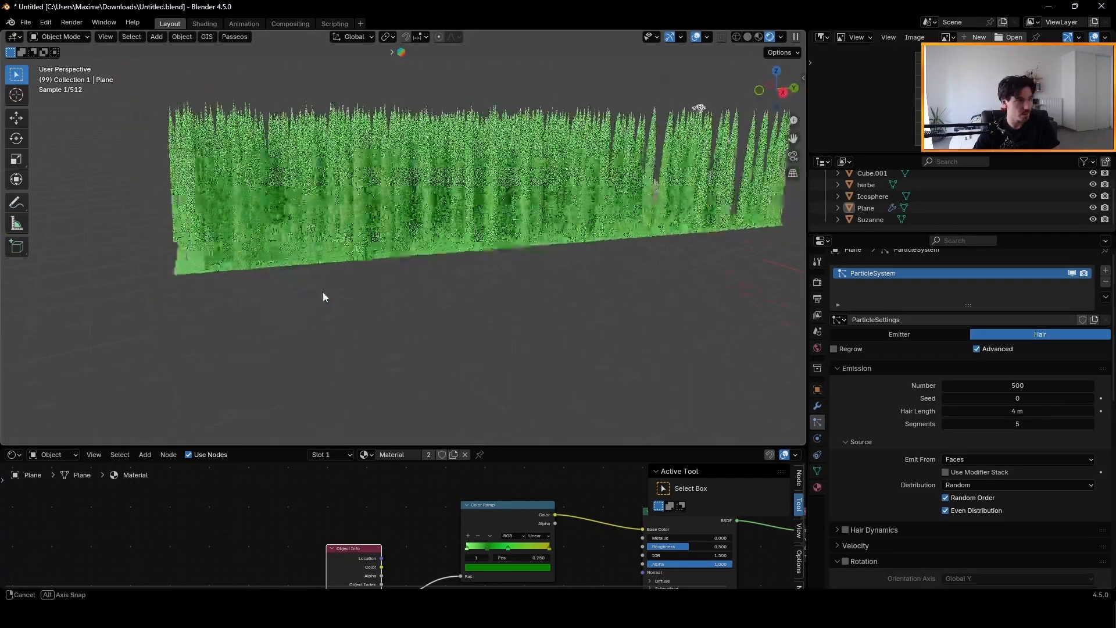
{"action": "scroll", "coordinate": [979, 438], "scroll_direction": "down", "scroll_amount": 10}
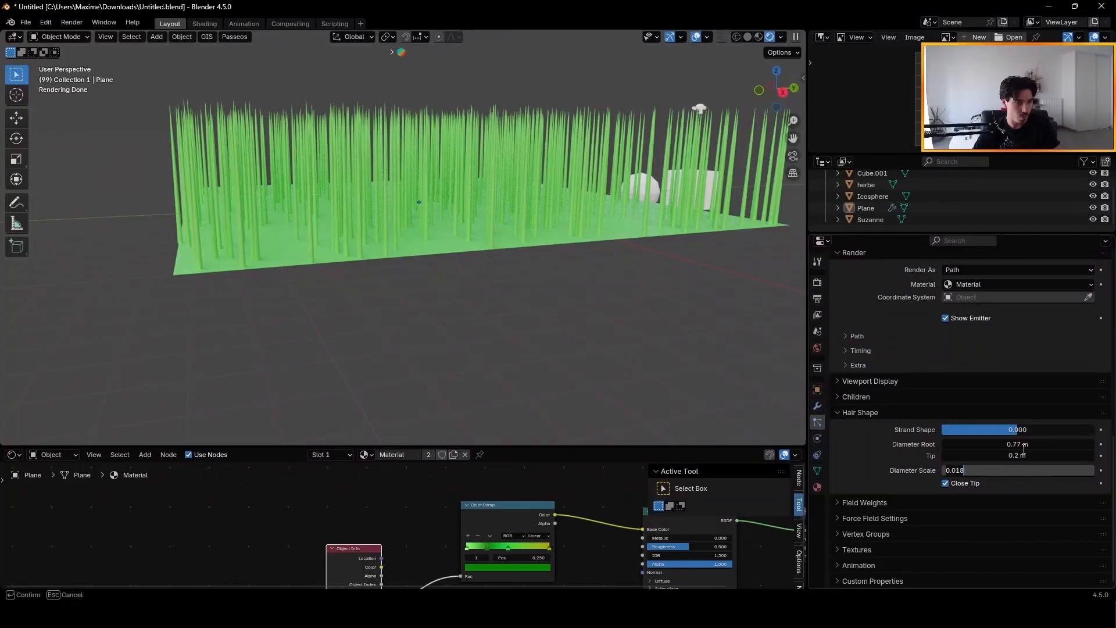
{"action": "left_click", "coordinate": [1032, 445]}
{"action": "type", "text": "0.0"}
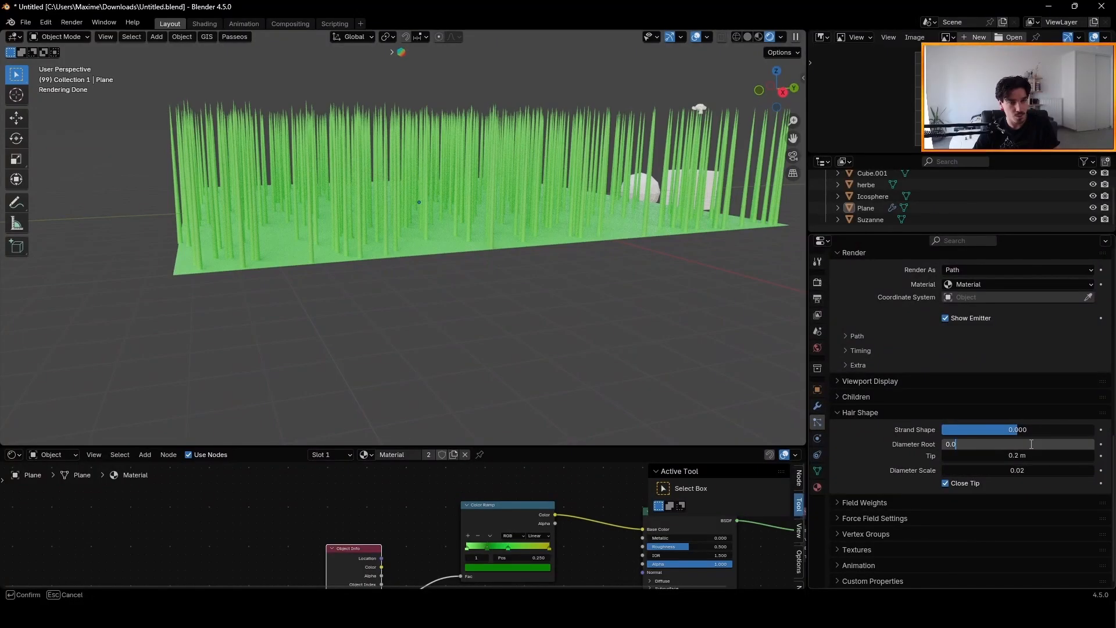
{"action": "type", "text": "5"}
{"action": "key", "text": "Return"}
{"action": "key", "text": "BackSpace"}
Try different Strand Shape values on the hair, including 0.181, and return the Strand Shape to 0
{"action": "middle_click_drag", "start_coordinate": [348, 241], "coordinate": [443, 256]}
{"action": "scroll", "coordinate": [751, 289], "scroll_direction": "up", "scroll_amount": 6}
{"action": "middle_click_drag", "start_coordinate": [612, 174], "coordinate": [520, 281], "text": "shift"}
{"action": "middle_click_drag", "start_coordinate": [516, 148], "coordinate": [514, 209], "text": "shift"}
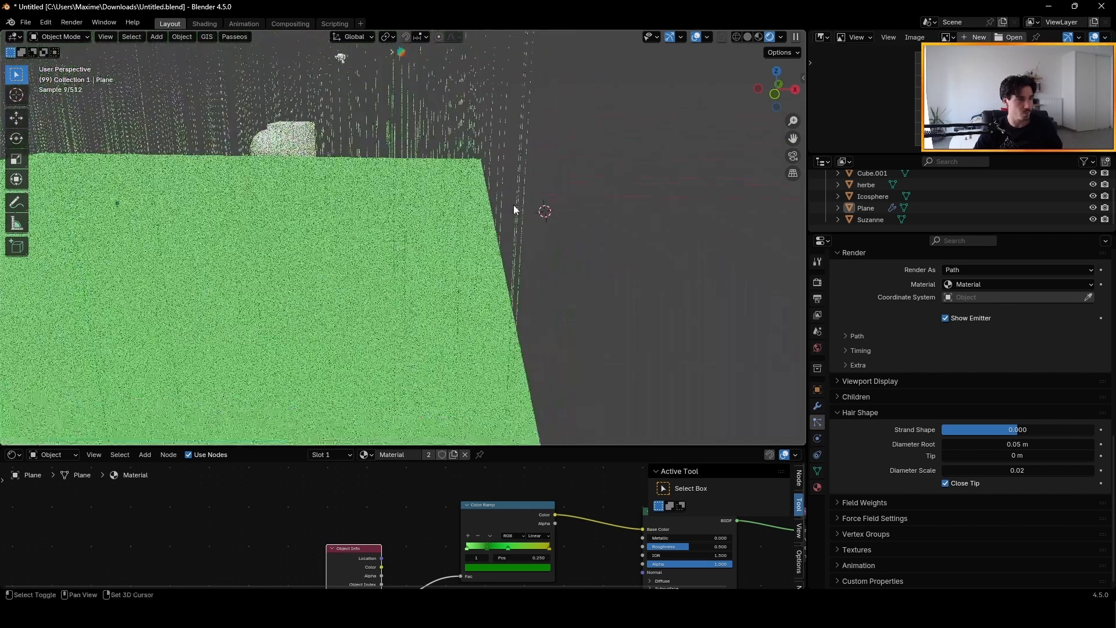
{"action": "left_click_drag", "start_coordinate": [1001, 428], "coordinate": [1024, 430]}
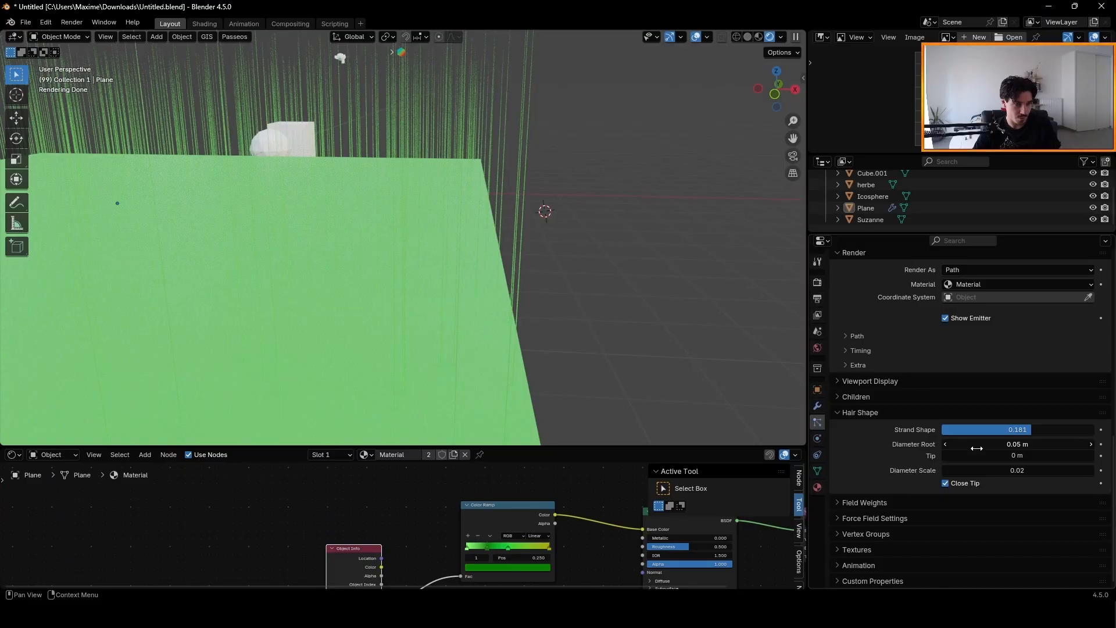
{"action": "type", "text": "0"}
{"action": "key", "text": "Return"}
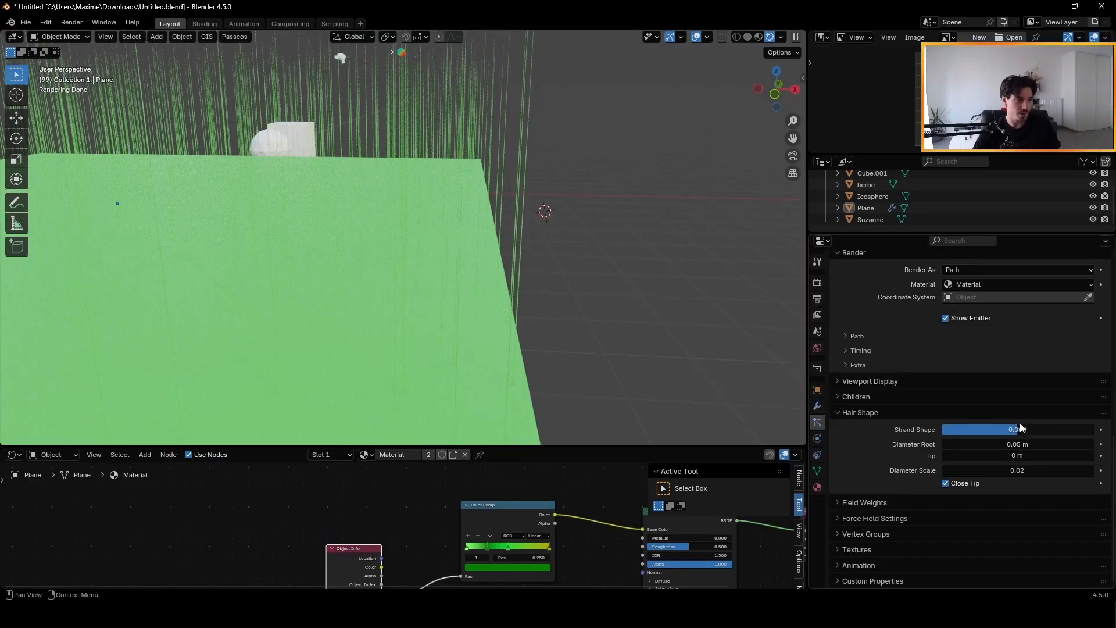
{"action": "middle_click_drag", "start_coordinate": [616, 274], "coordinate": [549, 279]}
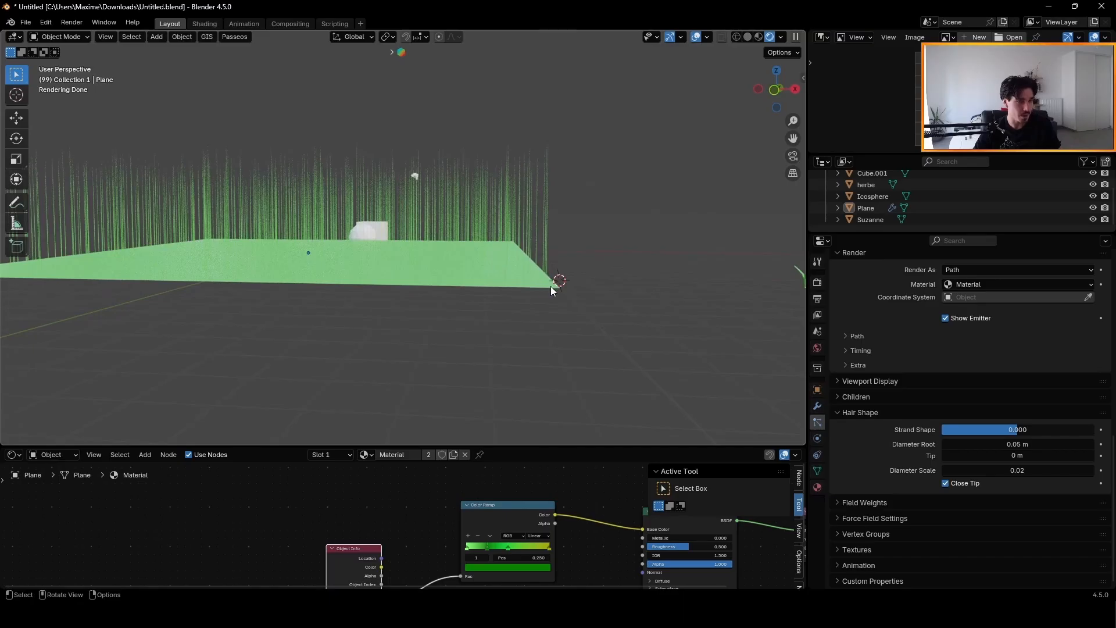
{"action": "left_click_drag", "start_coordinate": [1009, 429], "coordinate": [1079, 434]}
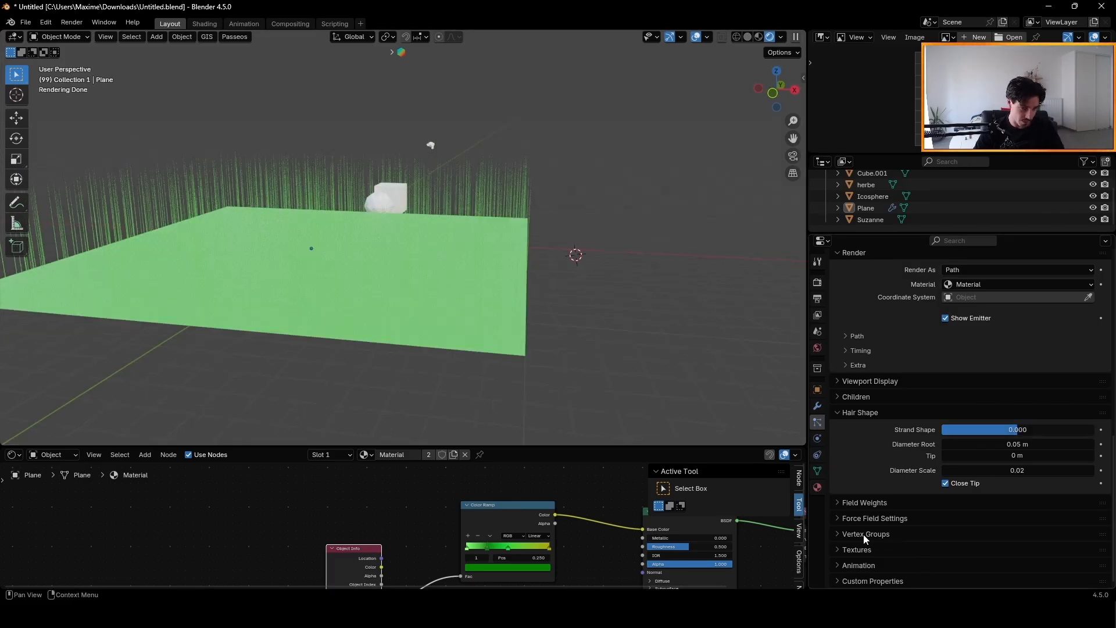
Collapse the Hair Shape settings and expand the particle system's Vertex Groups settings
{"action": "left_click", "coordinate": [856, 412]}
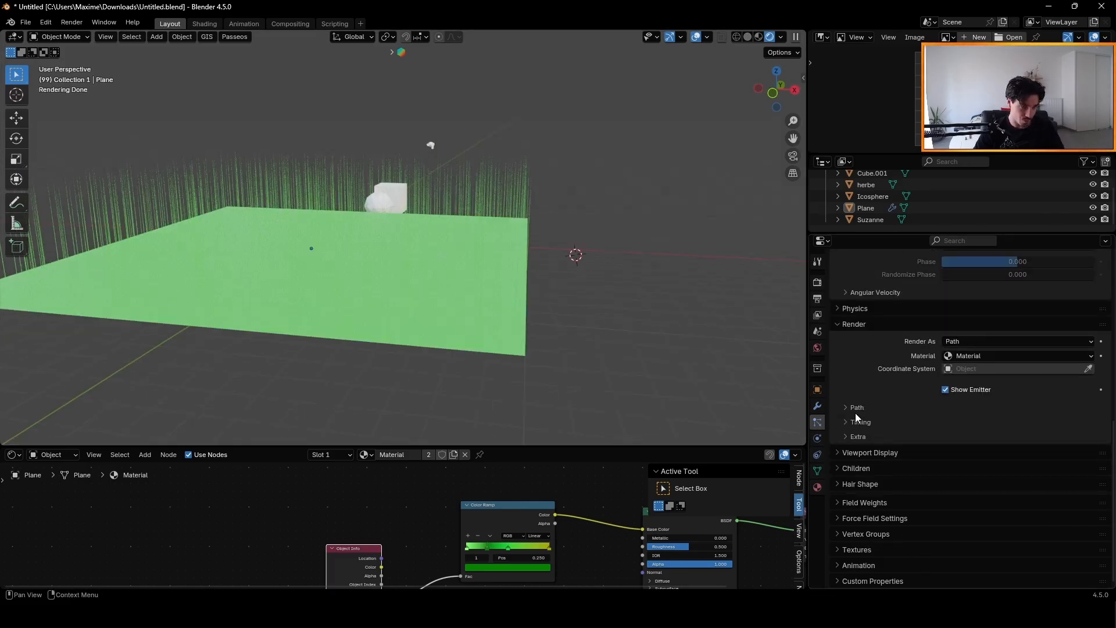
{"action": "left_click", "coordinate": [860, 534]}
{"action": "scroll", "coordinate": [916, 494], "scroll_direction": "down", "scroll_amount": 4}
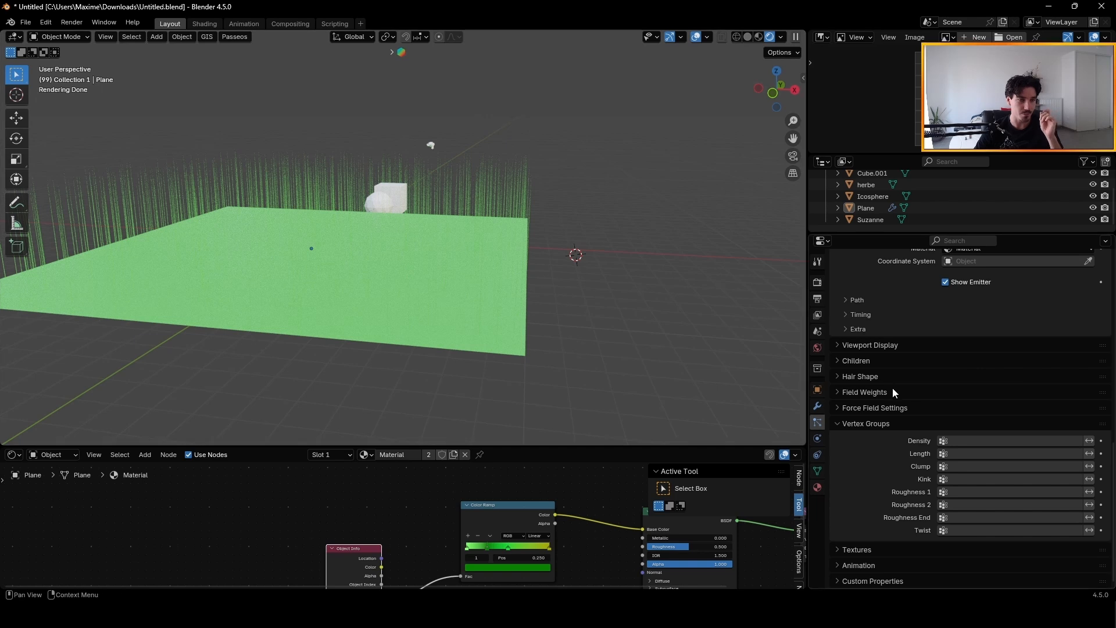
{"action": "scroll", "coordinate": [892, 388], "scroll_direction": "up", "scroll_amount": 3}
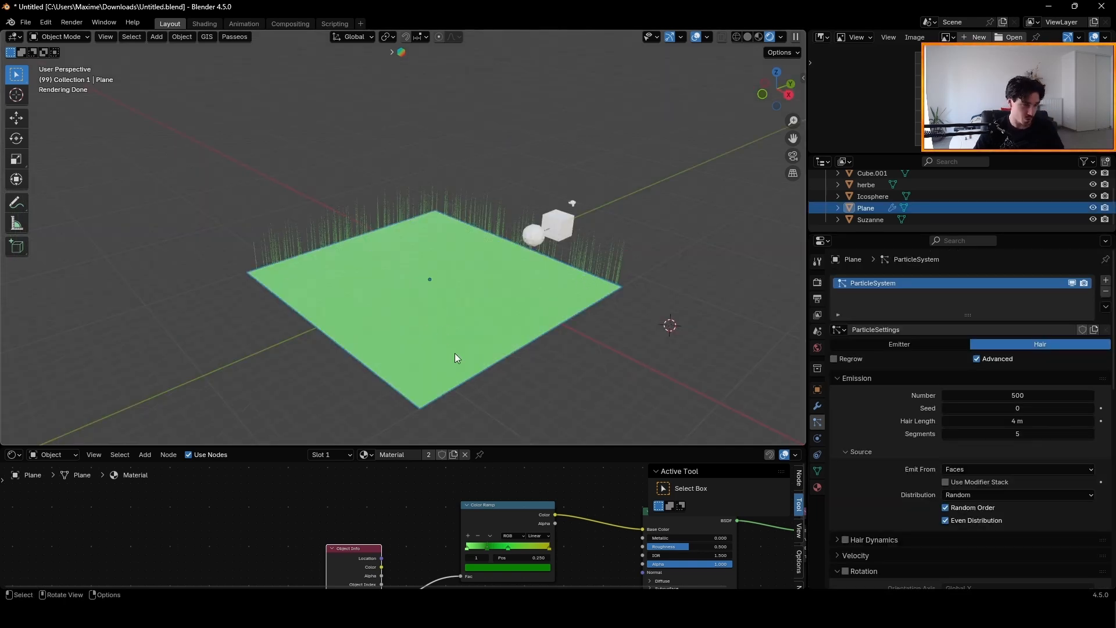
Subdivide the plane's mesh repeatedly into an 8 by 8 grid of faces and return to Object Mode
{"action": "key", "text": "Tab"}
{"action": "right_click", "coordinate": [451, 313]}
{"action": "left_click", "coordinate": [451, 313]}
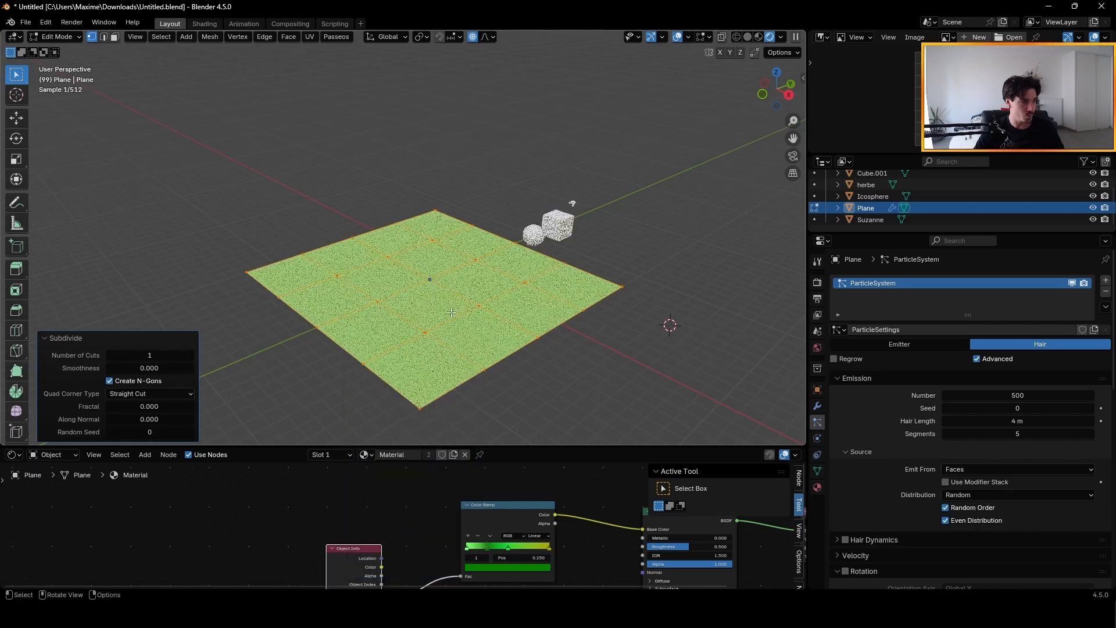
{"action": "left_click", "coordinate": [451, 312]}
{"action": "middle_click_drag", "start_coordinate": [451, 312], "coordinate": [434, 327]}
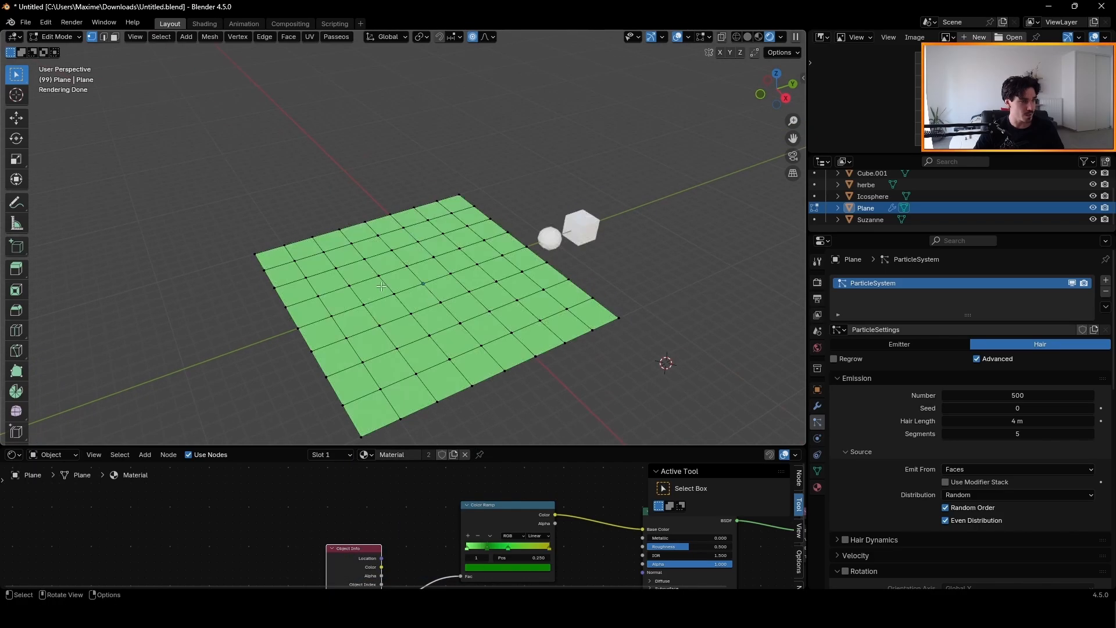
{"action": "key", "text": "Tab"}
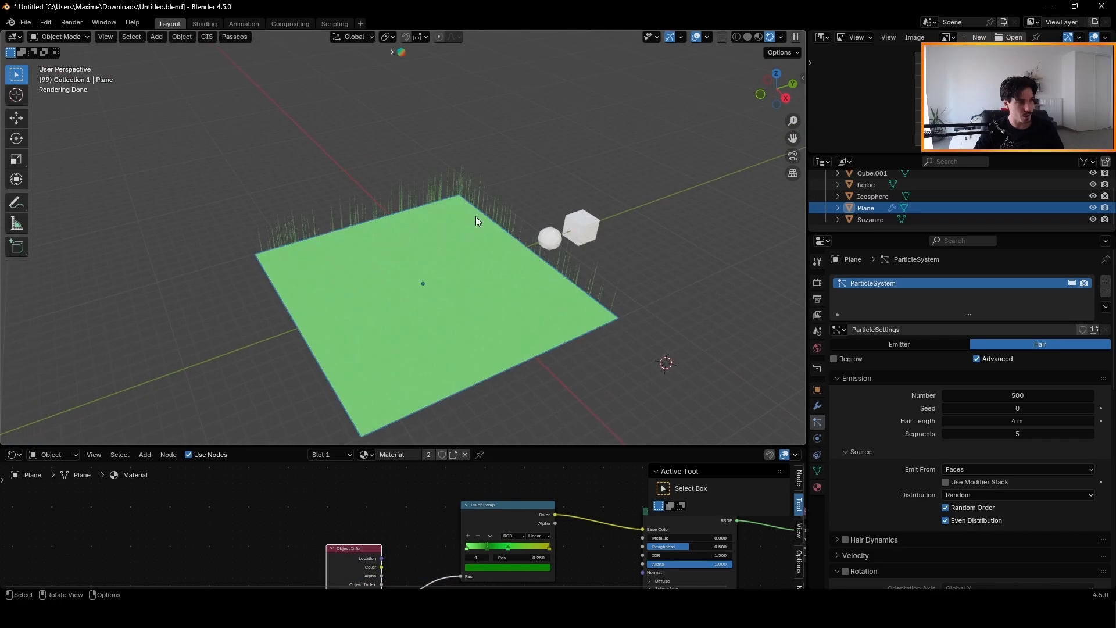
Select the central 4 by 4 block of faces on the plane's mesh in Edit Mode
{"action": "key", "text": "Tab"}
{"action": "scroll", "coordinate": [351, 226], "scroll_direction": "up", "scroll_amount": 5}
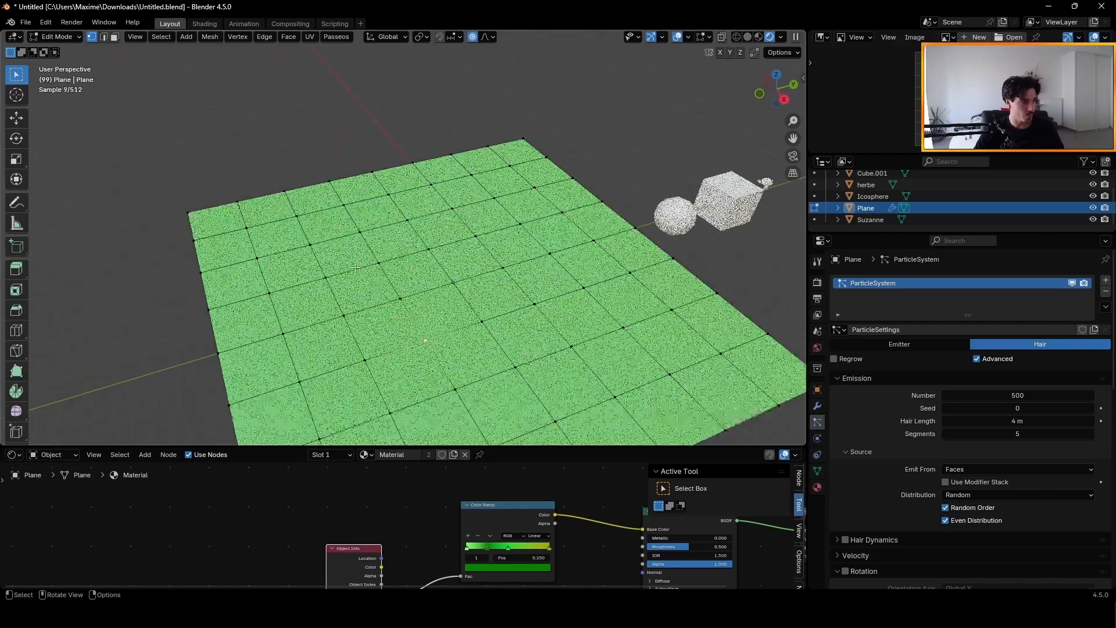
{"action": "left_click", "coordinate": [451, 208], "text": "shift"}
{"action": "left_click", "coordinate": [494, 199], "text": "shift"}
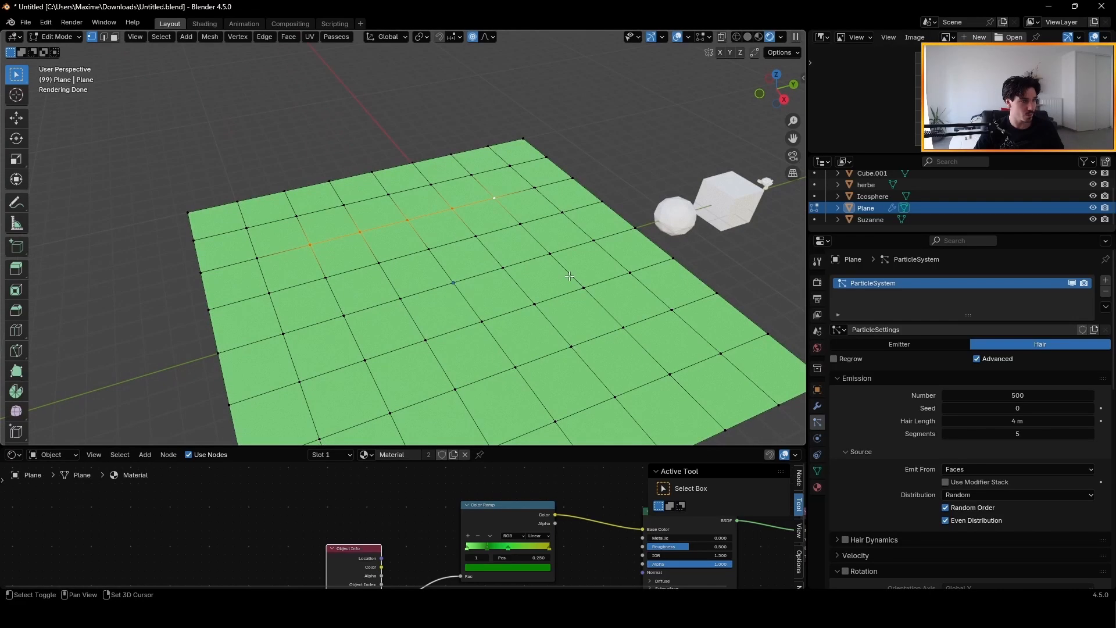
{"action": "key", "text": "ctrl+KP_Add"}
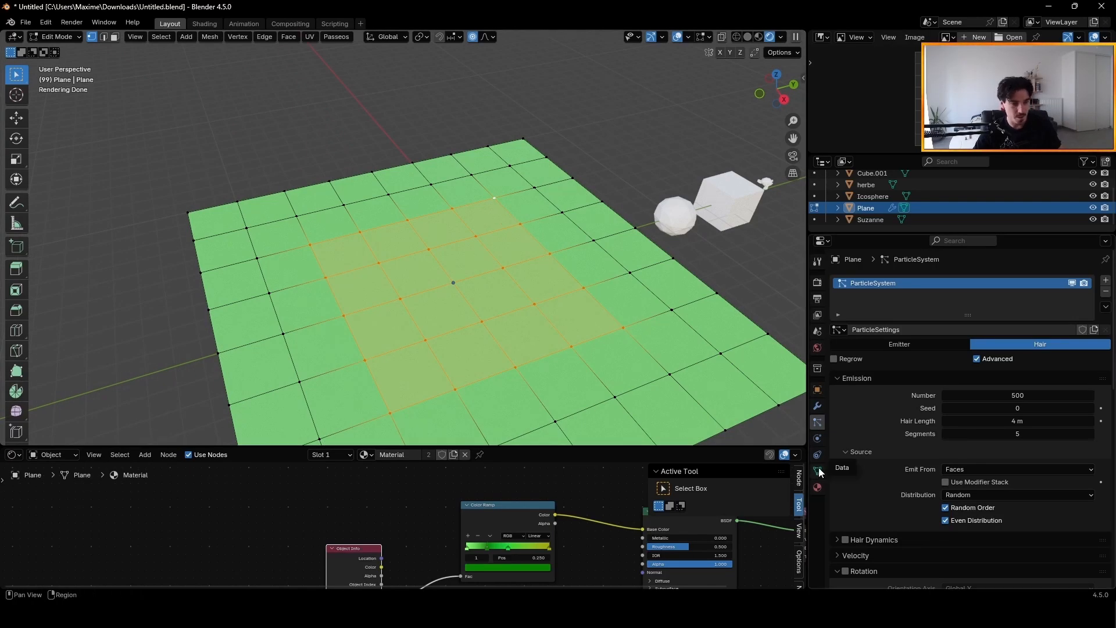
Add a vertex group named grass to the plane and assign the selected central vertices to it
{"action": "left_click", "coordinate": [818, 472]}
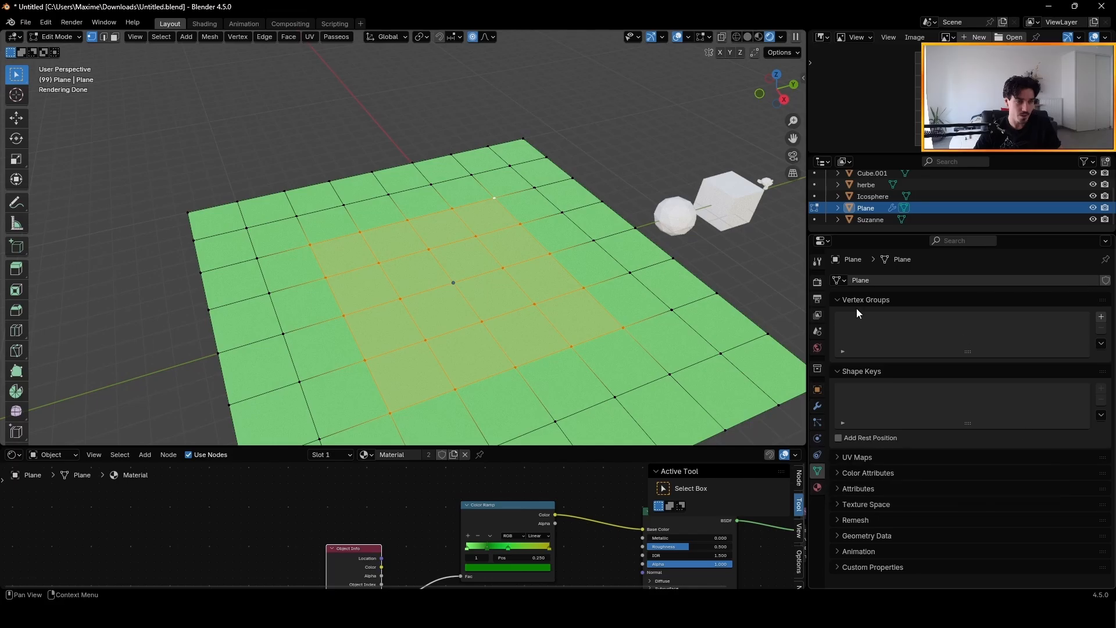
{"action": "left_click", "coordinate": [1101, 318]}
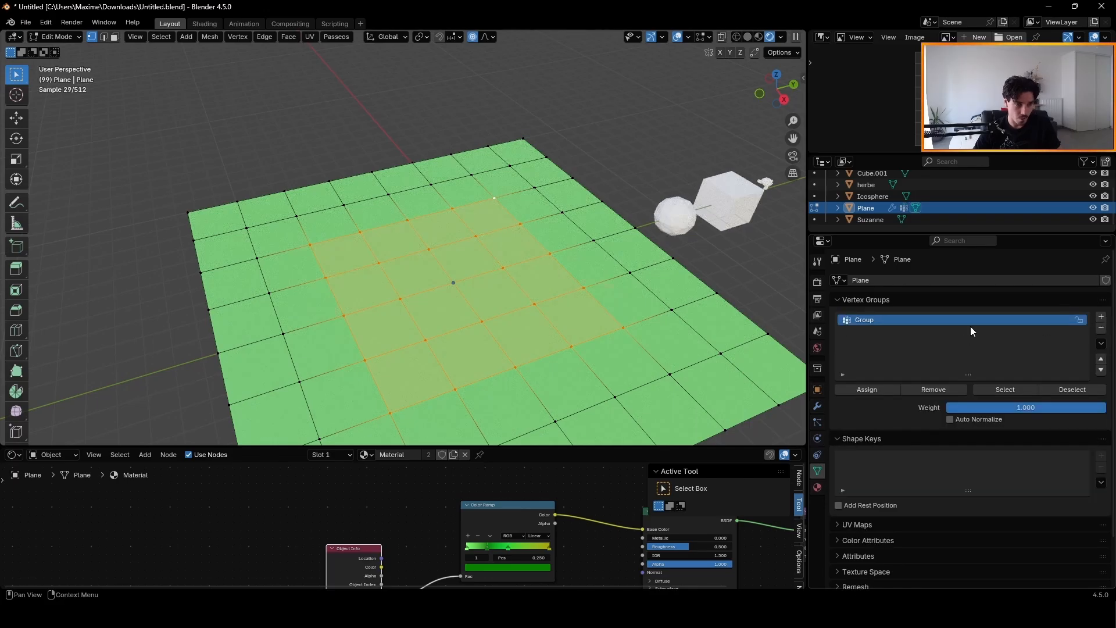
{"action": "double_click", "coordinate": [859, 321]}
{"action": "type", "text": "gra"}
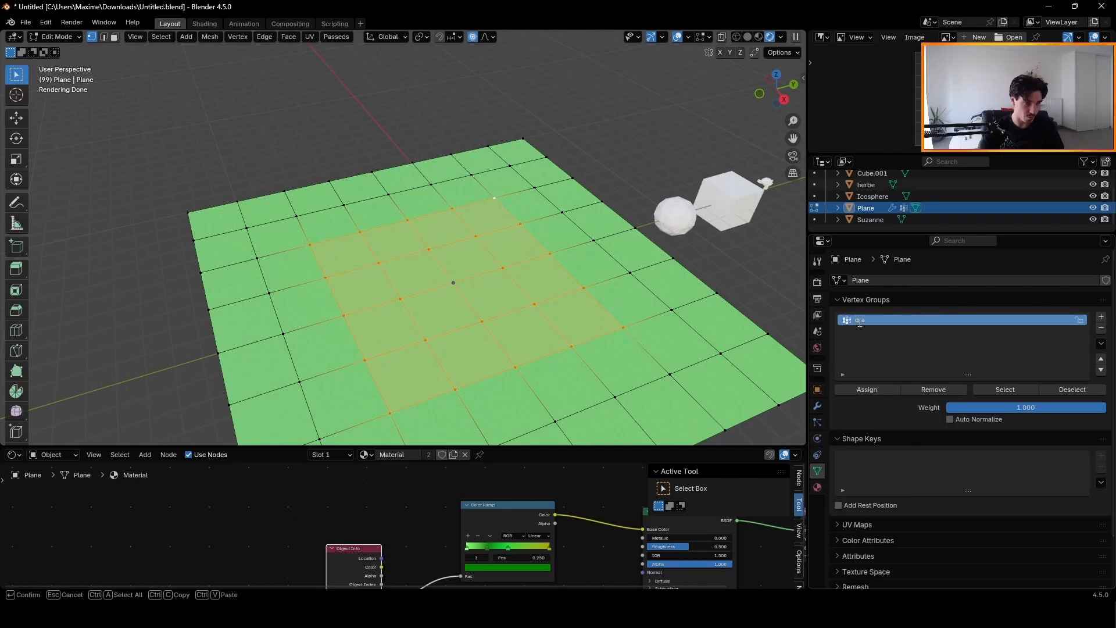
{"action": "type", "text": "ss"}
{"action": "key", "text": "Return"}
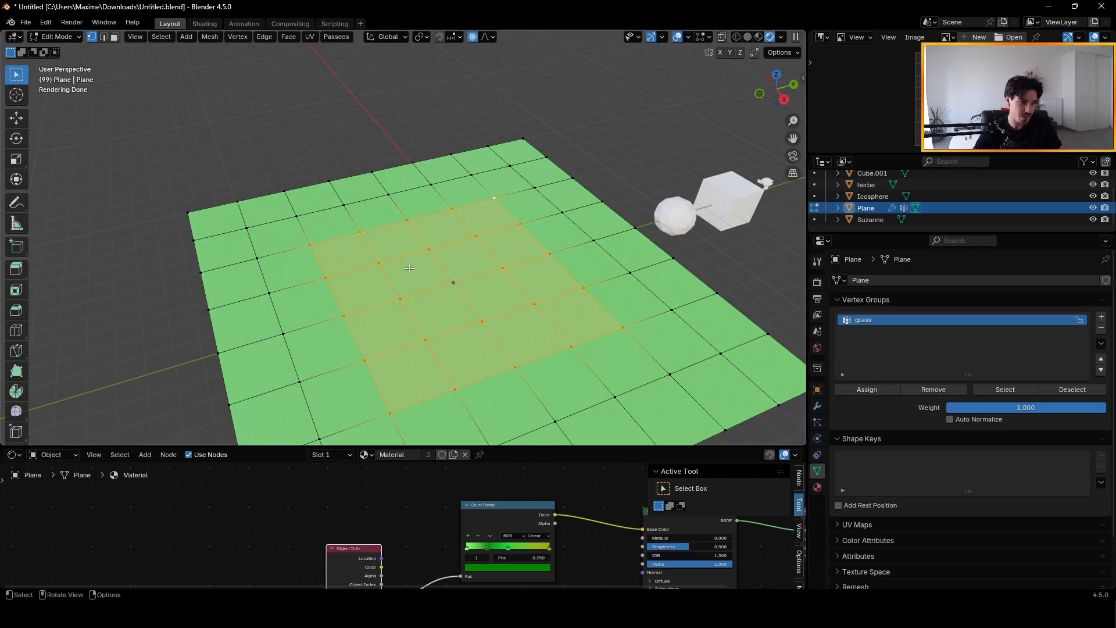
{"action": "middle_click_drag", "start_coordinate": [410, 268], "coordinate": [391, 276]}
{"action": "left_click", "coordinate": [855, 390]}
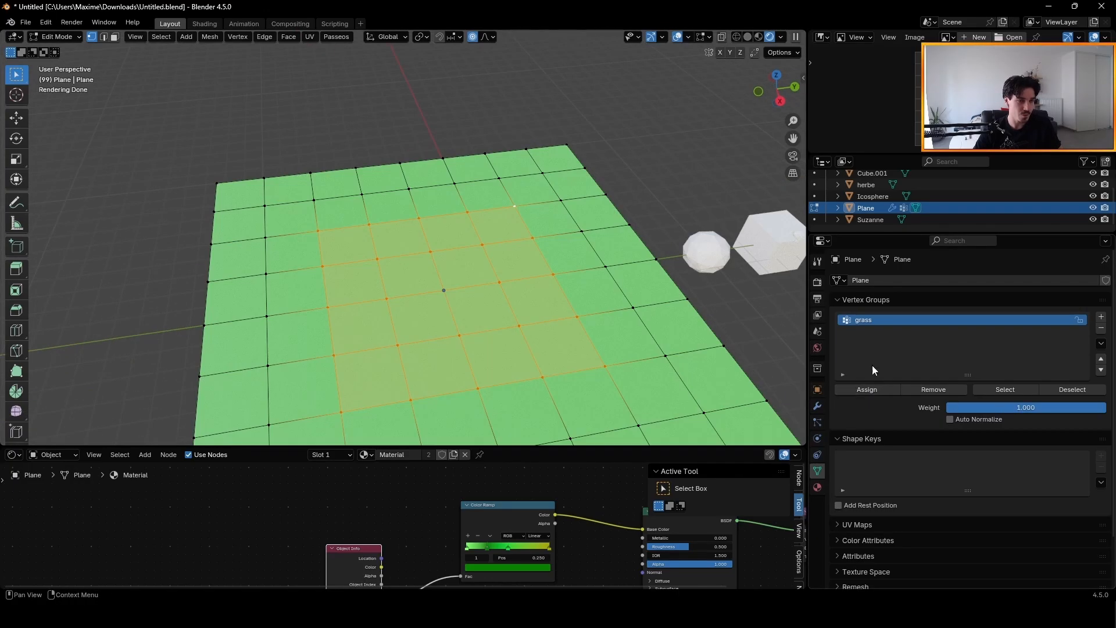
Check the grass vertex group by deselecting everything and selecting its vertices, and undo that selection
{"action": "key", "text": "alt+a"}
{"action": "middle_click_drag", "start_coordinate": [587, 175], "coordinate": [581, 119]}
{"action": "left_click", "coordinate": [1005, 389]}
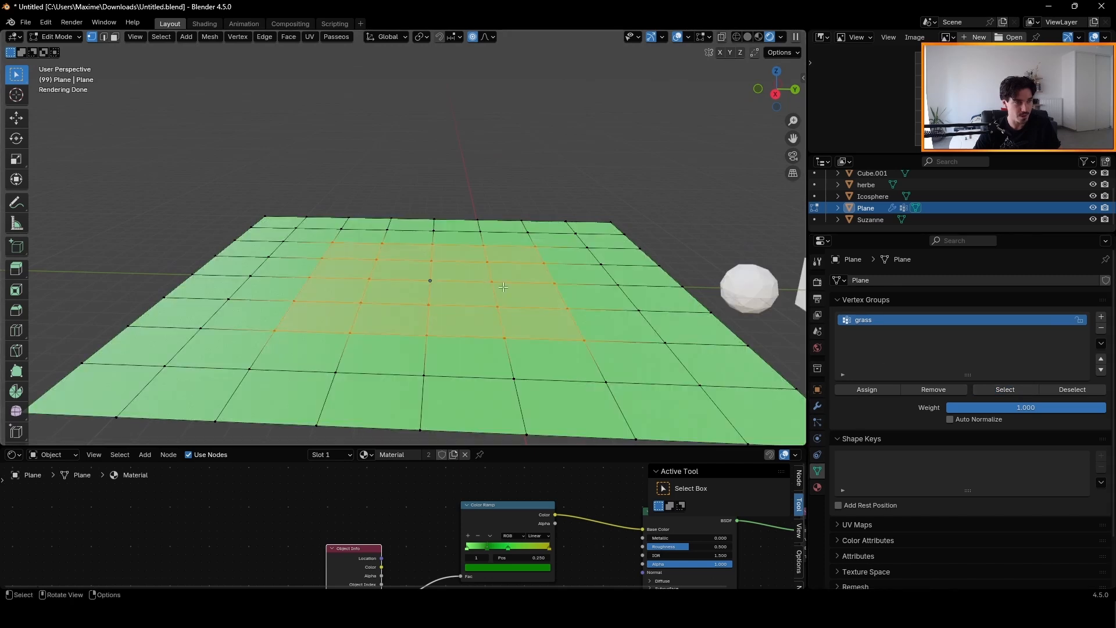
{"action": "middle_click_drag", "start_coordinate": [343, 229], "coordinate": [316, 218]}
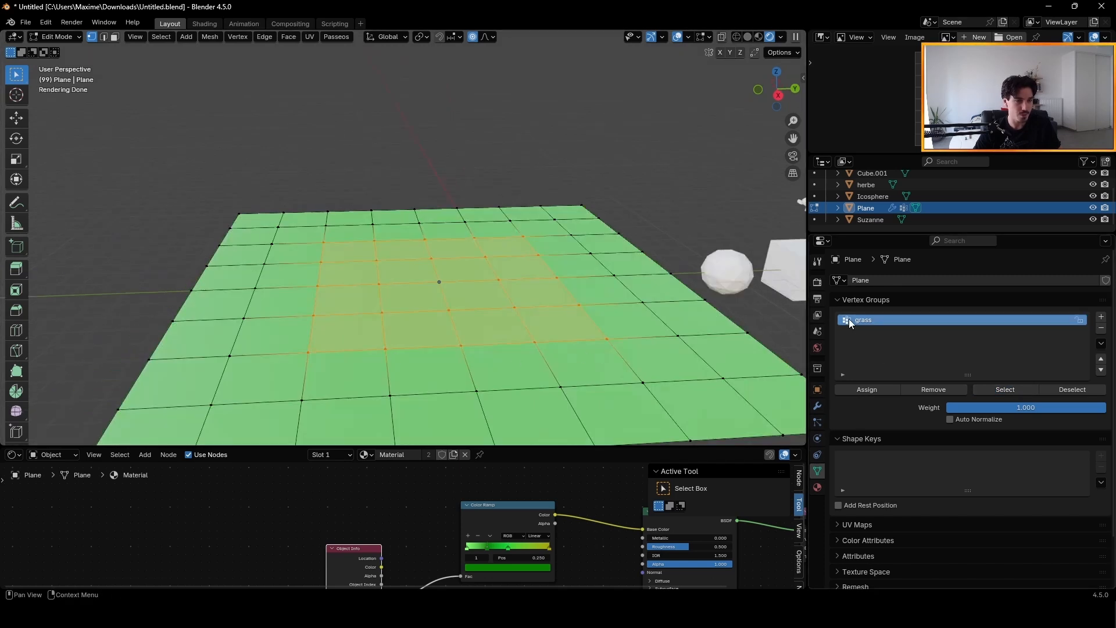
{"action": "key", "text": "ctrl+z"}
Set the particle system's Density vertex group to grass and return to Object Mode
{"action": "left_click", "coordinate": [817, 424]}
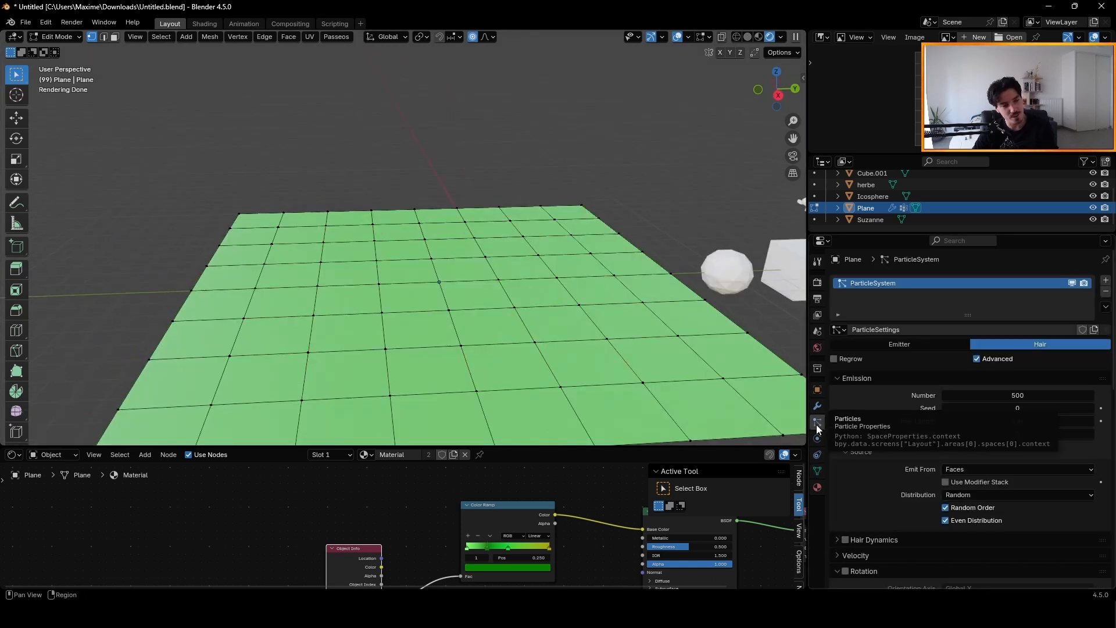
{"action": "scroll", "coordinate": [859, 365], "scroll_direction": "down", "scroll_amount": 8}
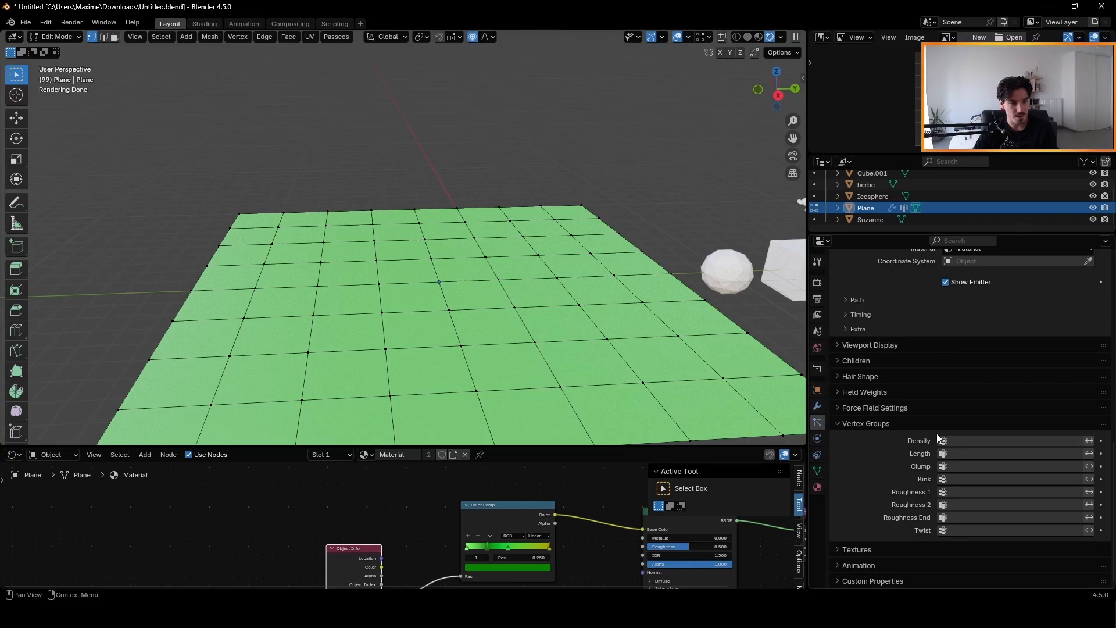
{"action": "left_click", "coordinate": [974, 440]}
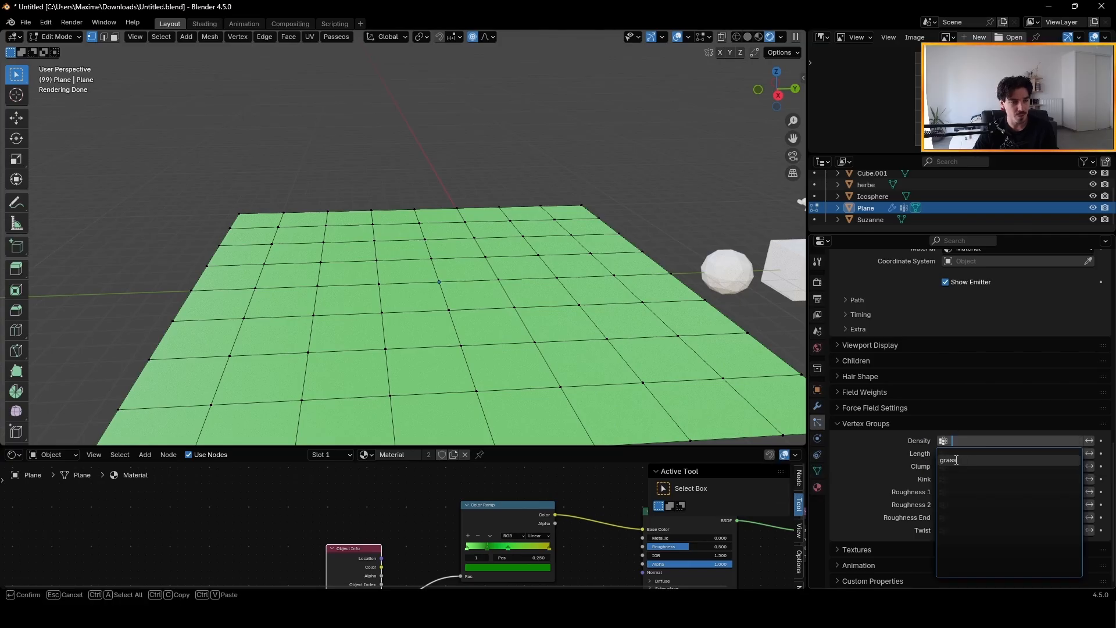
{"action": "left_click", "coordinate": [956, 460]}
{"action": "key", "text": "Tab"}
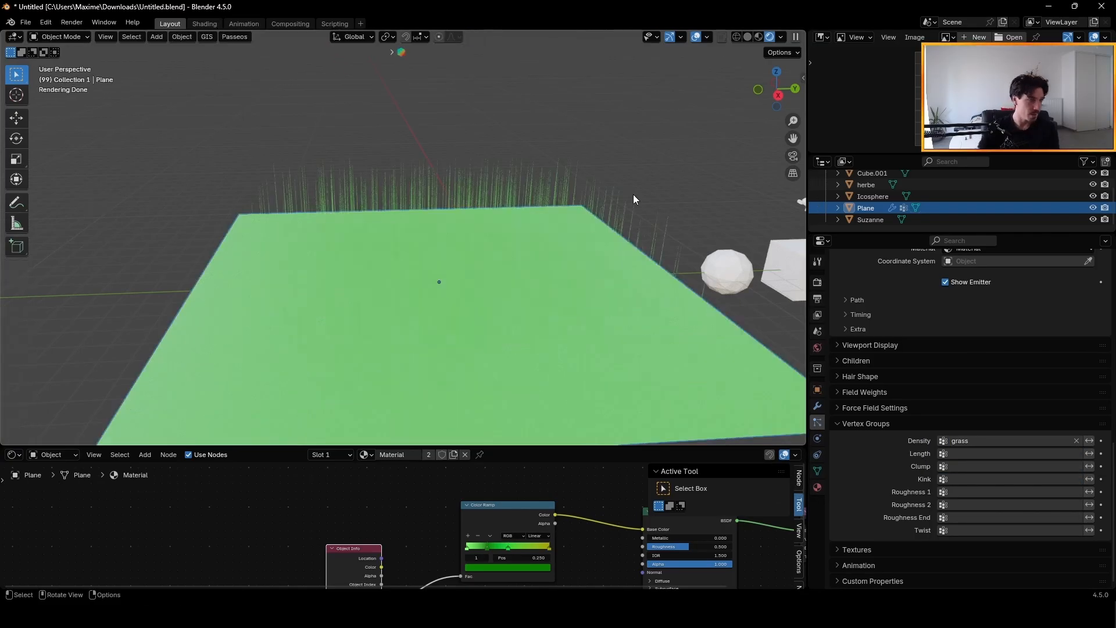
{"action": "middle_click_drag", "start_coordinate": [406, 203], "coordinate": [486, 308]}
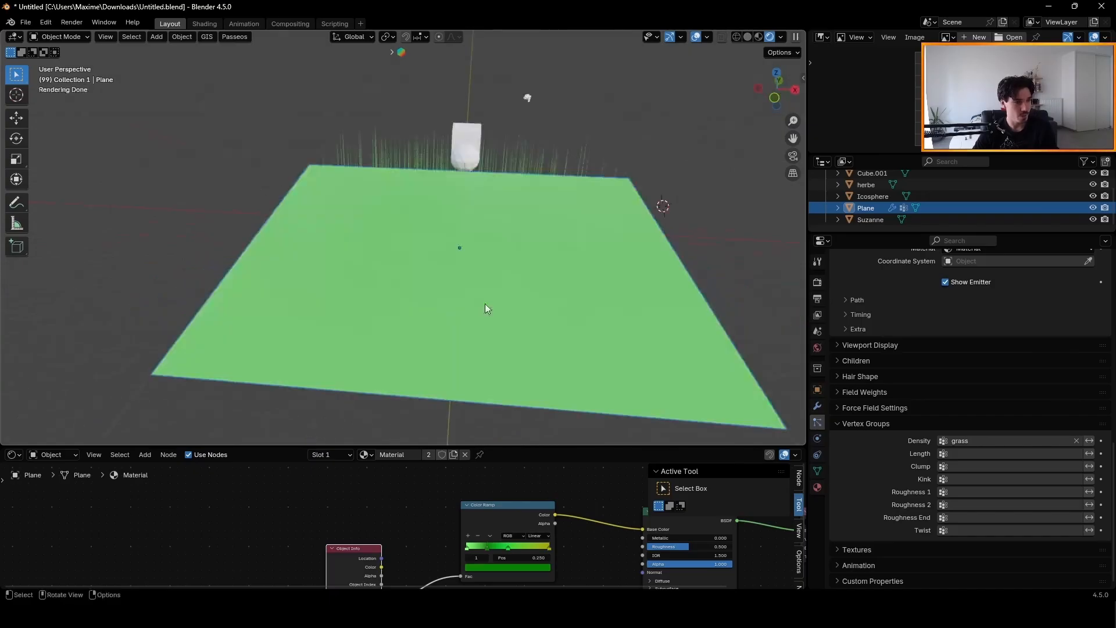
Thicken the grass strands by setting their Diameter Root to 1.1 m
{"action": "left_click", "coordinate": [841, 377]}
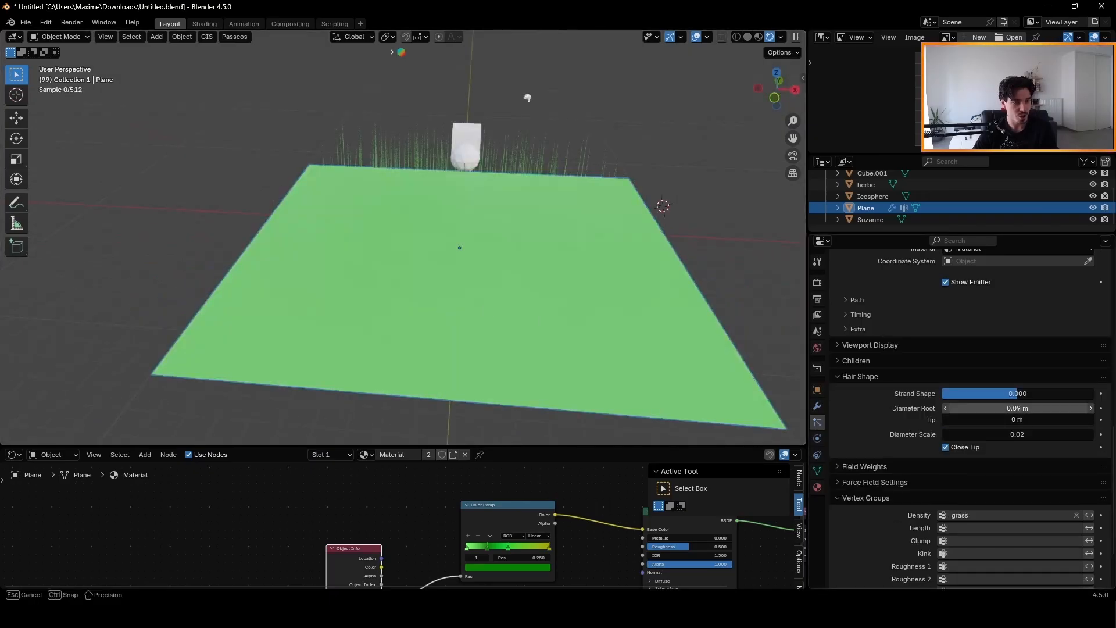
{"action": "left_click_drag", "start_coordinate": [1018, 409], "coordinate": [1046, 408]}
{"action": "middle_click_drag", "start_coordinate": [539, 336], "coordinate": [269, 393]}
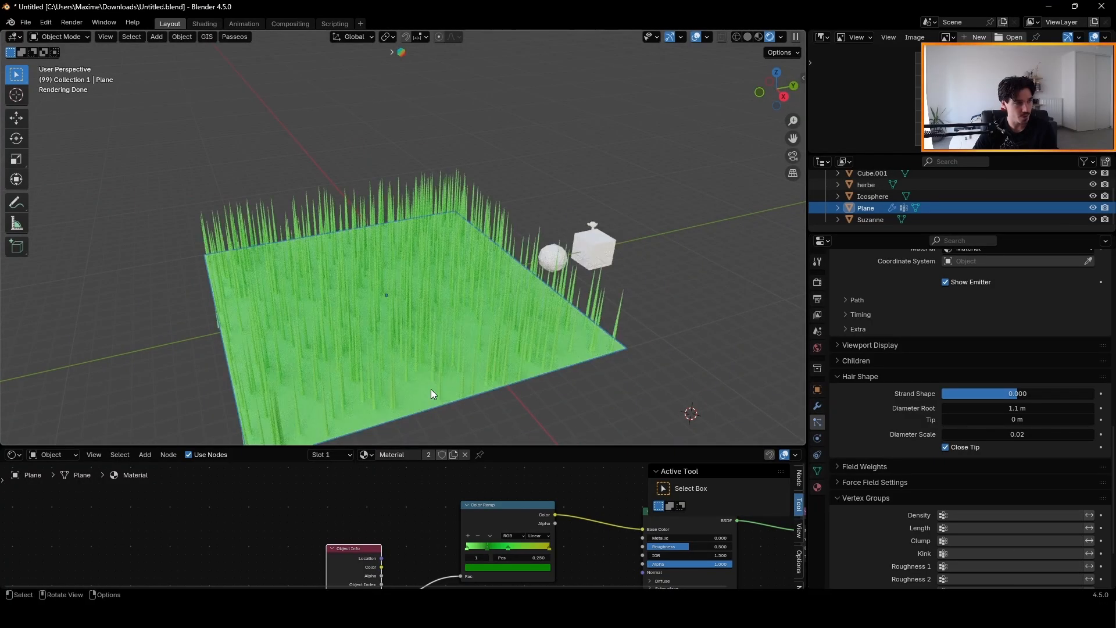
Compare the strands with the Density vertex group cleared, and set Density back to grass
{"action": "left_click", "coordinate": [1075, 516]}
{"action": "left_click", "coordinate": [966, 394]}
{"action": "middle_click_drag", "start_coordinate": [358, 295], "coordinate": [413, 264]}
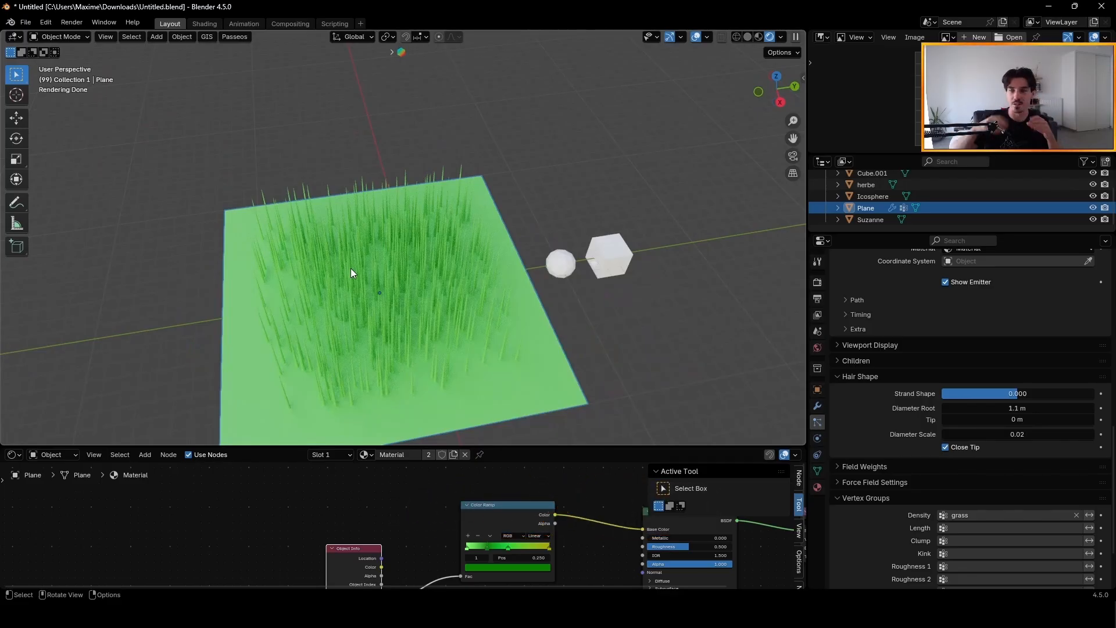
Select the Suzanne monkey head, frame it in the view and add a particle system to it
{"action": "middle_click_drag", "start_coordinate": [341, 250], "coordinate": [457, 273]}
{"action": "scroll", "coordinate": [521, 265], "scroll_direction": "up", "scroll_amount": 5}
{"action": "left_click", "coordinate": [545, 291]}
{"action": "scroll", "coordinate": [588, 295], "scroll_direction": "down", "scroll_amount": 6}
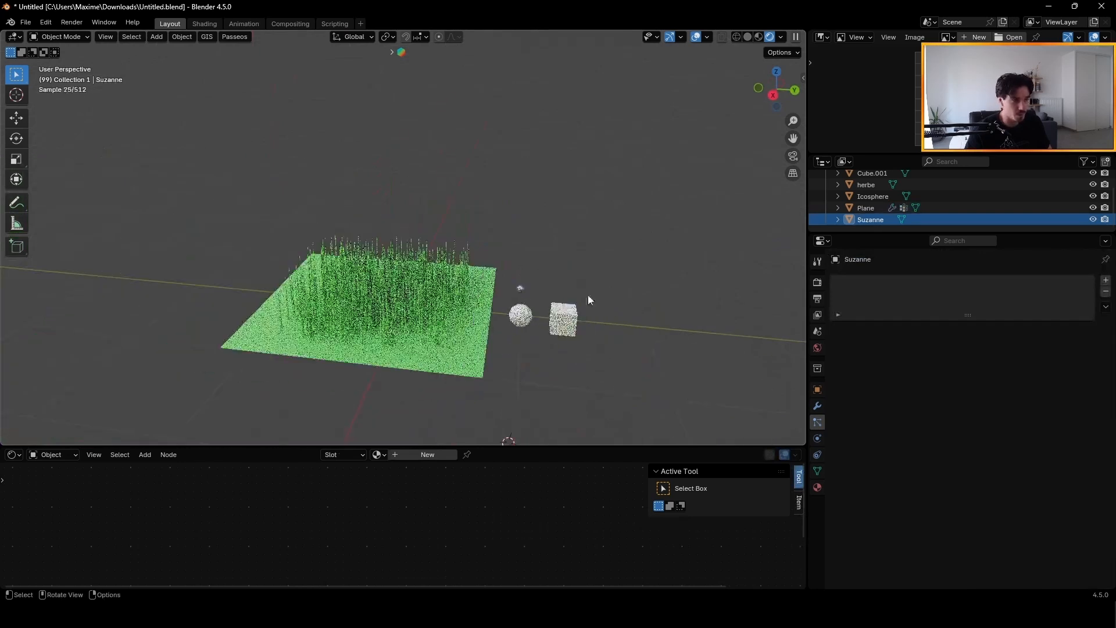
{"action": "middle_click_drag", "start_coordinate": [588, 294], "coordinate": [466, 269], "text": "shift"}
{"action": "key", "text": "KP_Decimal"}
{"action": "middle_click_drag", "start_coordinate": [384, 194], "coordinate": [429, 178]}
{"action": "left_click", "coordinate": [1101, 281]}
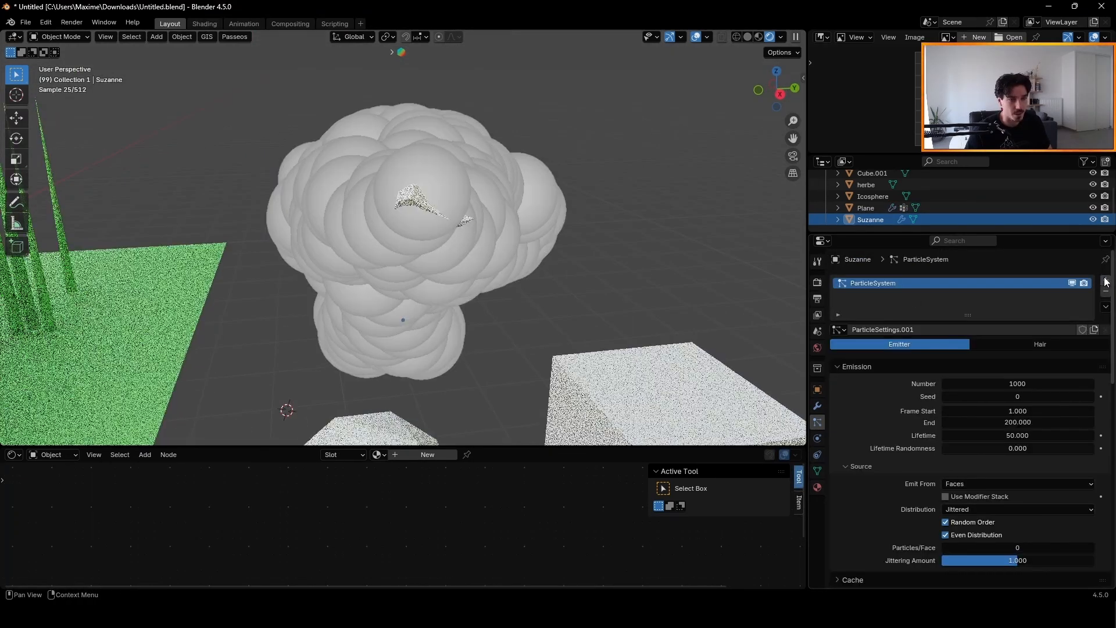
Select the grass plane and rename its particle settings as hair
{"action": "left_click", "coordinate": [176, 343]}
{"action": "double_click", "coordinate": [891, 329]}
{"action": "type", "text": "hai"}
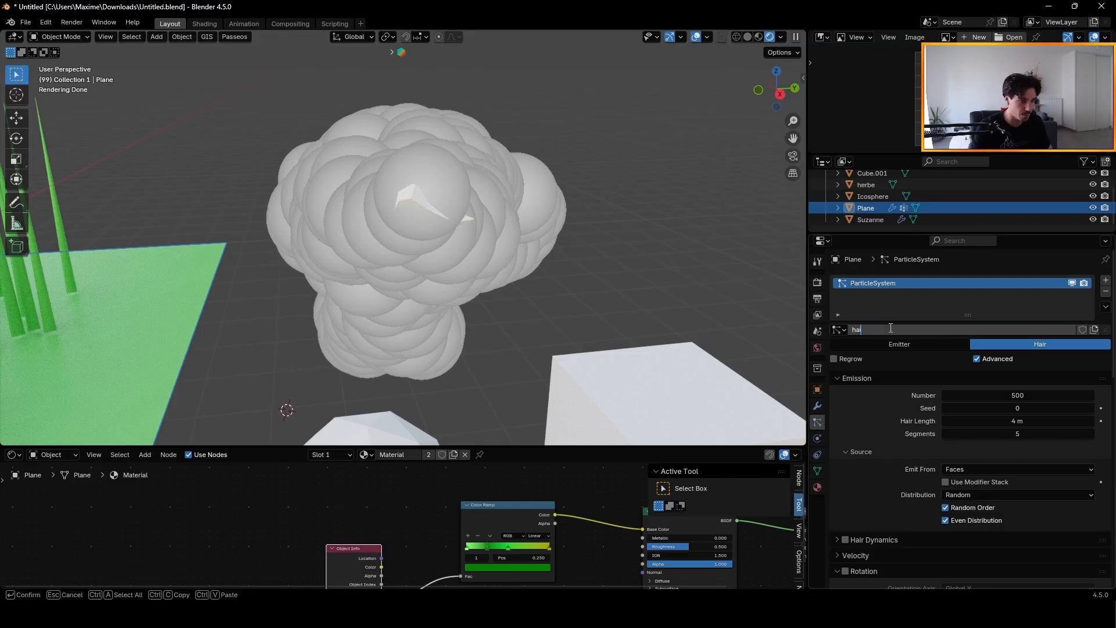
{"action": "type", "text": "r"}
{"action": "key", "text": "Return"}
Assign the existing hair particle settings to Suzanne's particle system
{"action": "left_click", "coordinate": [351, 189]}
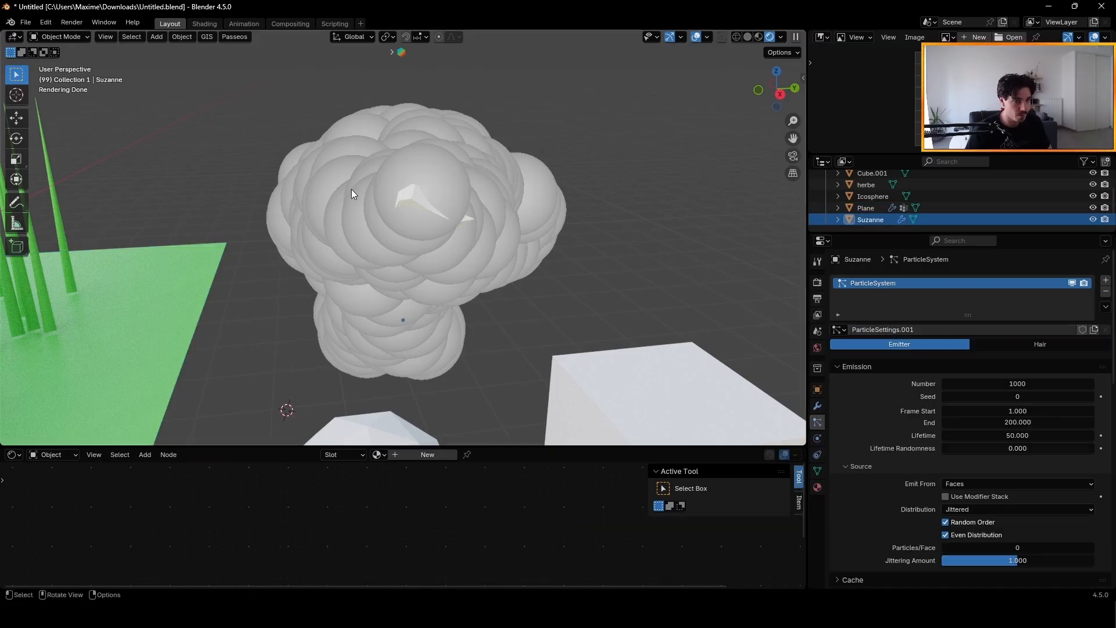
{"action": "left_click", "coordinate": [840, 330]}
{"action": "left_click", "coordinate": [859, 347]}
{"action": "left_click", "coordinate": [585, 218]}
{"action": "scroll", "coordinate": [419, 224], "scroll_direction": "down", "scroll_amount": 2}
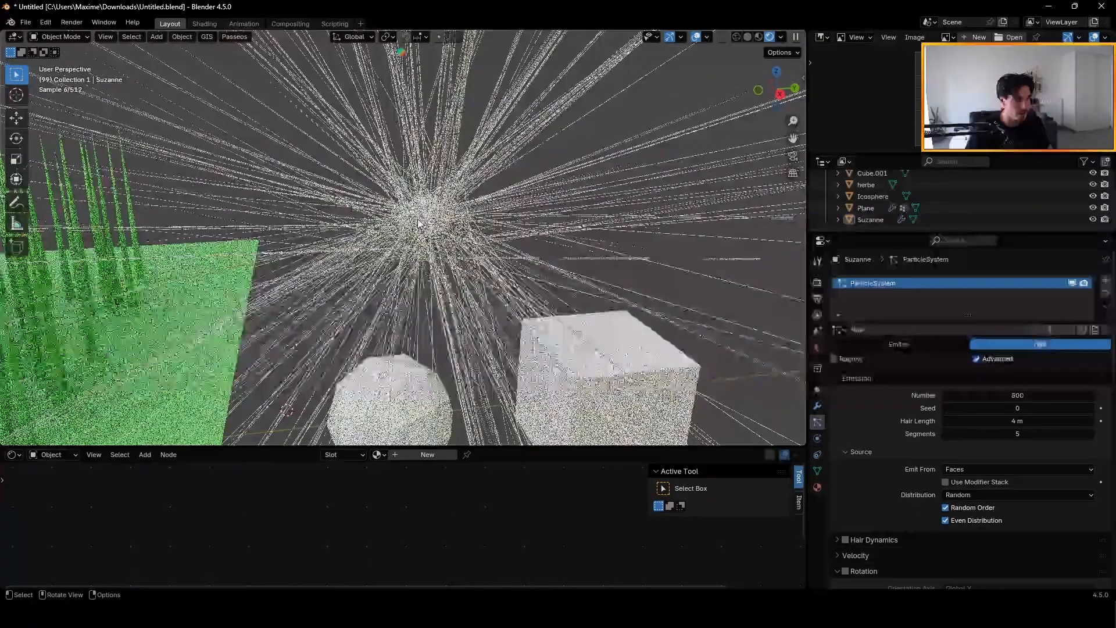
{"action": "scroll", "coordinate": [419, 224], "scroll_direction": "down", "scroll_amount": 2}
Set the Hair Length of Suzanne's particle system to 1 m and inspect the strands on both objects
{"action": "double_click", "coordinate": [1030, 421]}
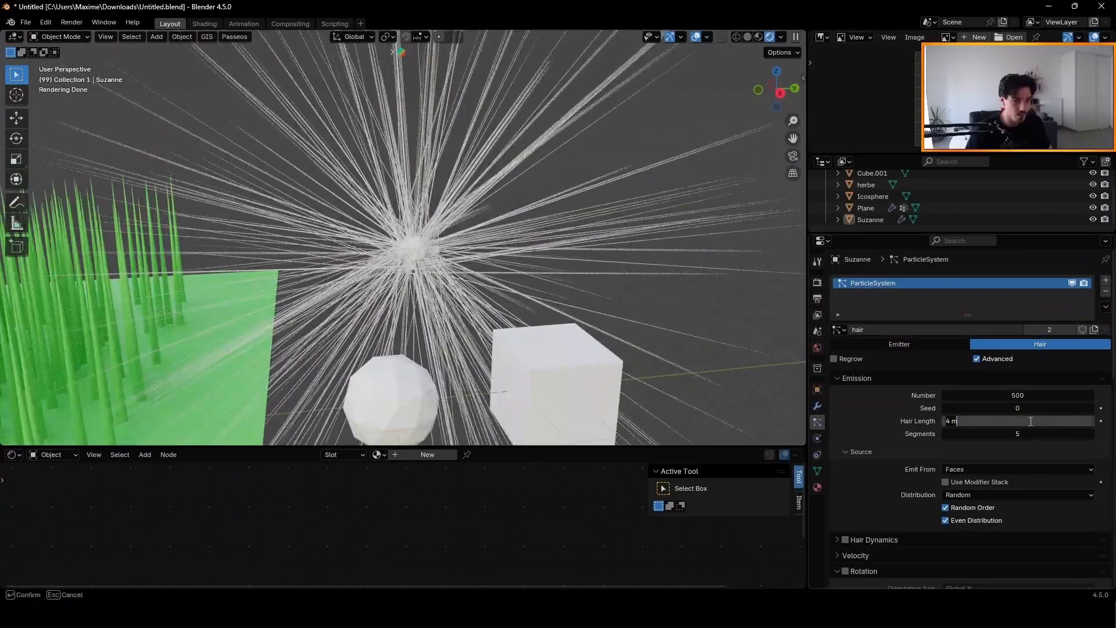
{"action": "key", "text": "Return"}
{"action": "scroll", "coordinate": [440, 252], "scroll_direction": "up", "scroll_amount": 5}
{"action": "scroll", "coordinate": [894, 454], "scroll_direction": "down", "scroll_amount": 10}
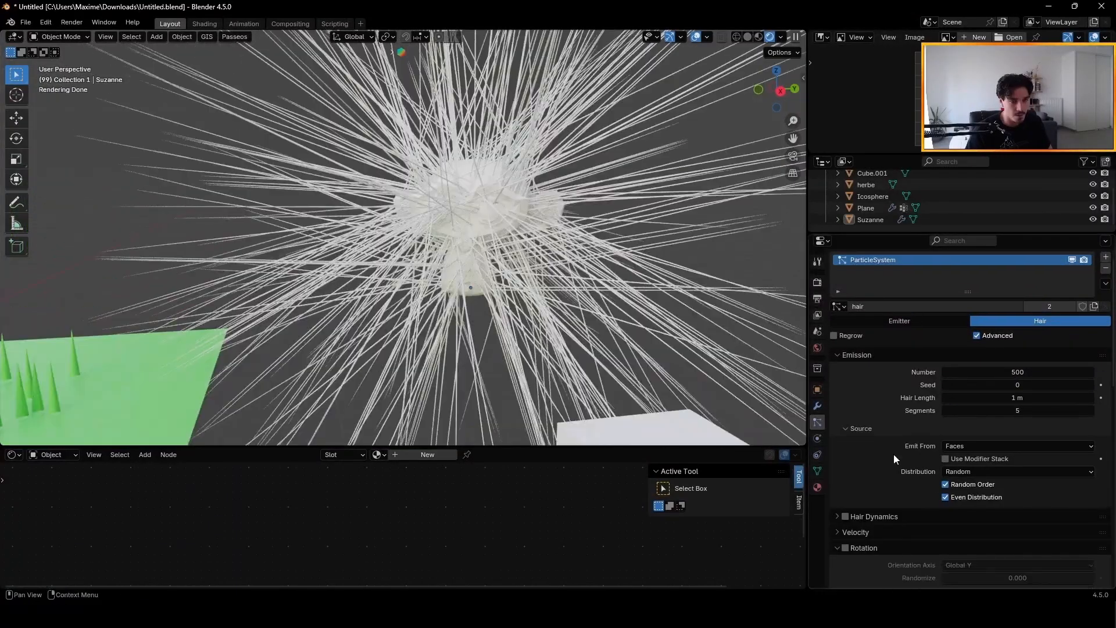
{"action": "scroll", "coordinate": [892, 450], "scroll_direction": "down", "scroll_amount": 5}
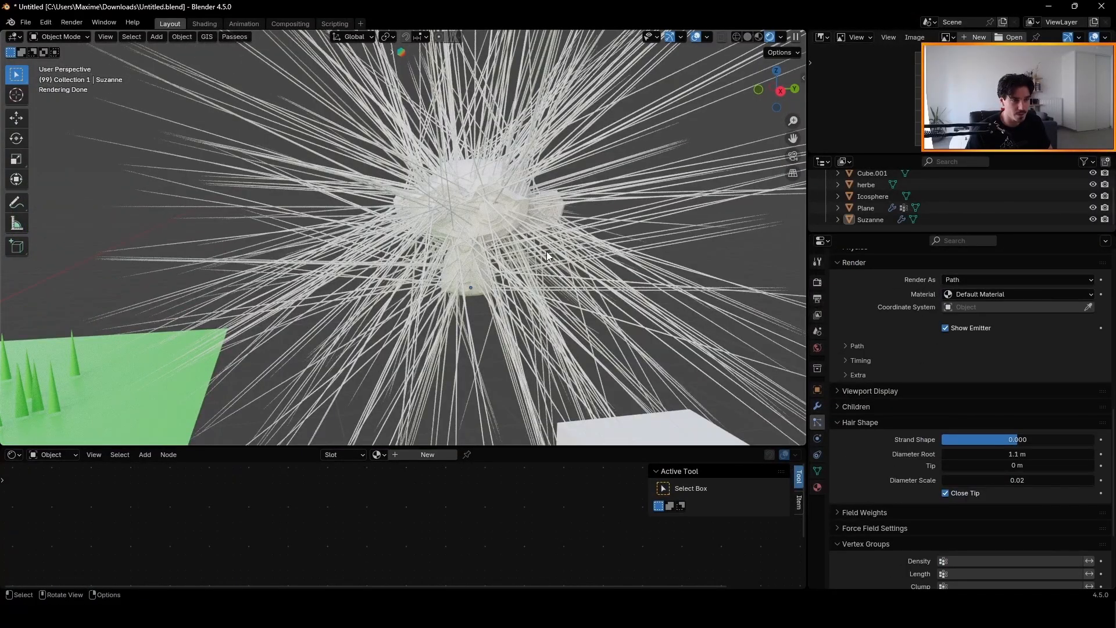
{"action": "scroll", "coordinate": [109, 398], "scroll_direction": "down", "scroll_amount": 4}
{"action": "left_click", "coordinate": [109, 397]}
{"action": "middle_click_drag", "start_coordinate": [109, 398], "coordinate": [395, 307], "text": "shift"}
Select Suzanne, enter Edit Mode and activate the Circle Select tool
{"action": "left_click", "coordinate": [473, 225]}
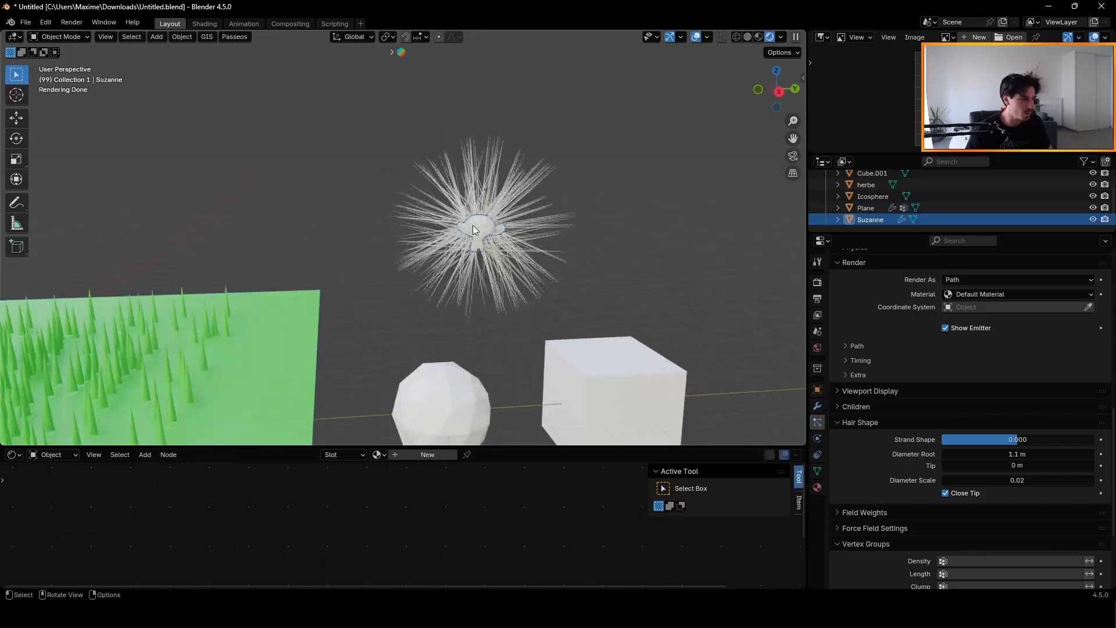
{"action": "scroll", "coordinate": [472, 225], "scroll_direction": "up", "scroll_amount": 7}
{"action": "middle_click_drag", "start_coordinate": [473, 226], "coordinate": [536, 266]}
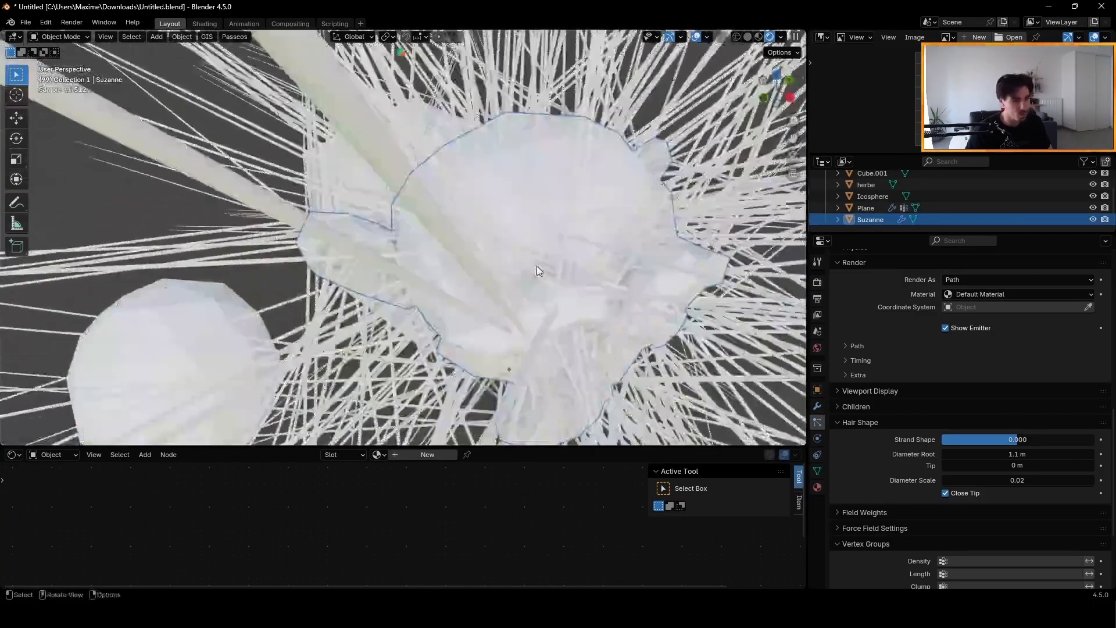
{"action": "key", "text": "Tab"}
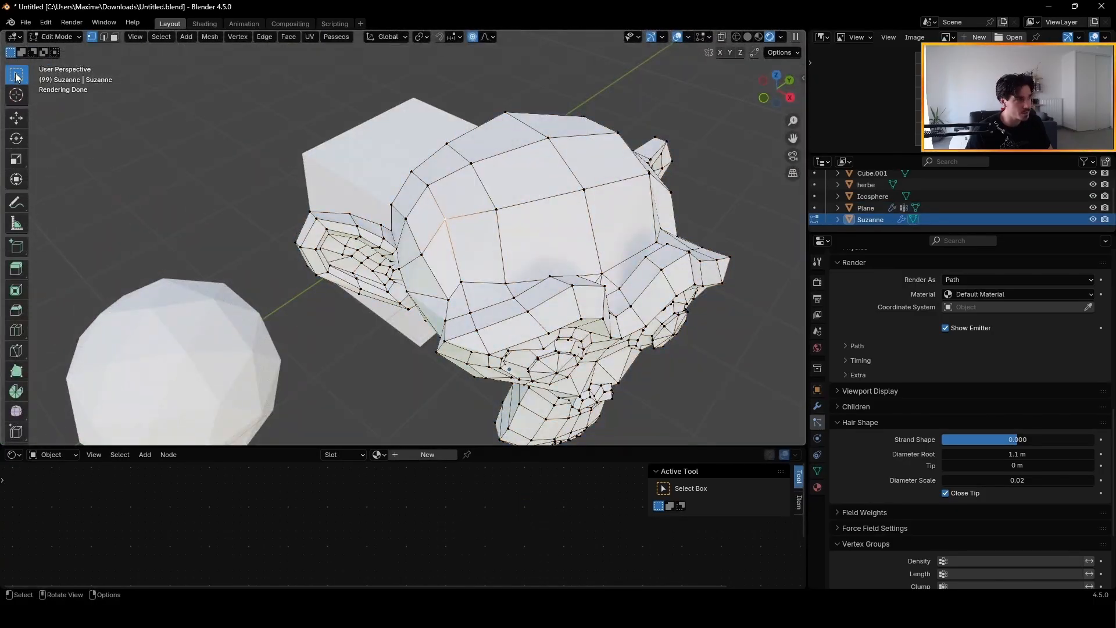
{"action": "left_click", "coordinate": [16, 77]}
{"action": "left_click", "coordinate": [70, 126]}
In face selection mode, select all the faces covering the top, sides and back of Suzanne's skull
{"action": "middle_click_drag", "start_coordinate": [512, 233], "coordinate": [663, 182]}
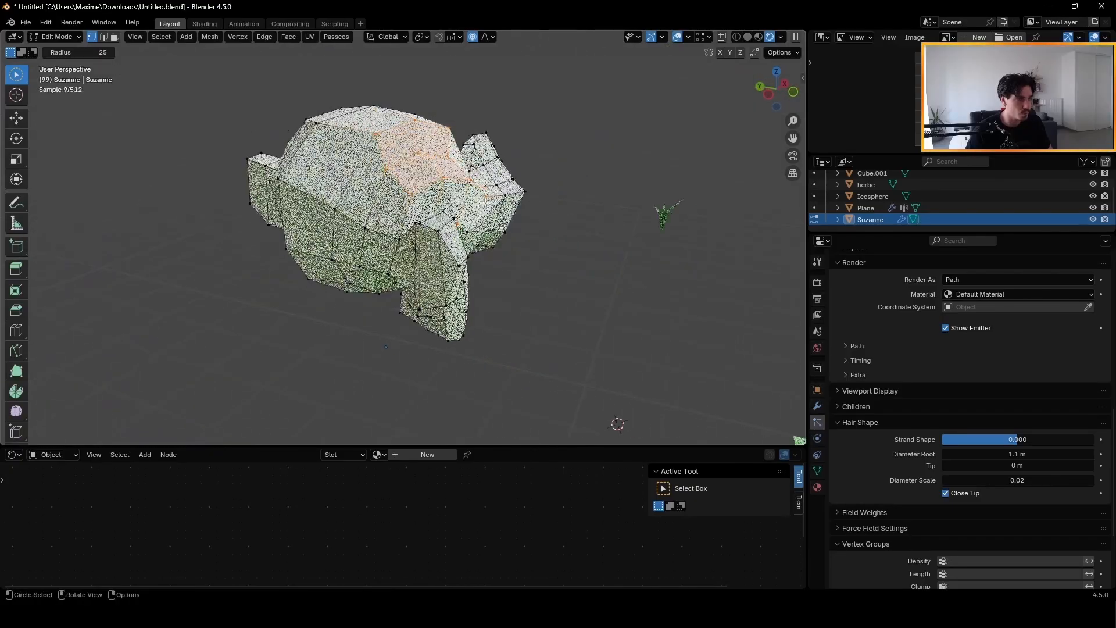
{"action": "left_click", "coordinate": [117, 39]}
{"action": "left_click_drag", "start_coordinate": [414, 151], "coordinate": [381, 212], "text": "shift"}
{"action": "middle_click_drag", "start_coordinate": [512, 195], "coordinate": [435, 198]}
{"action": "left_click_drag", "start_coordinate": [436, 198], "coordinate": [460, 199], "text": "shift"}
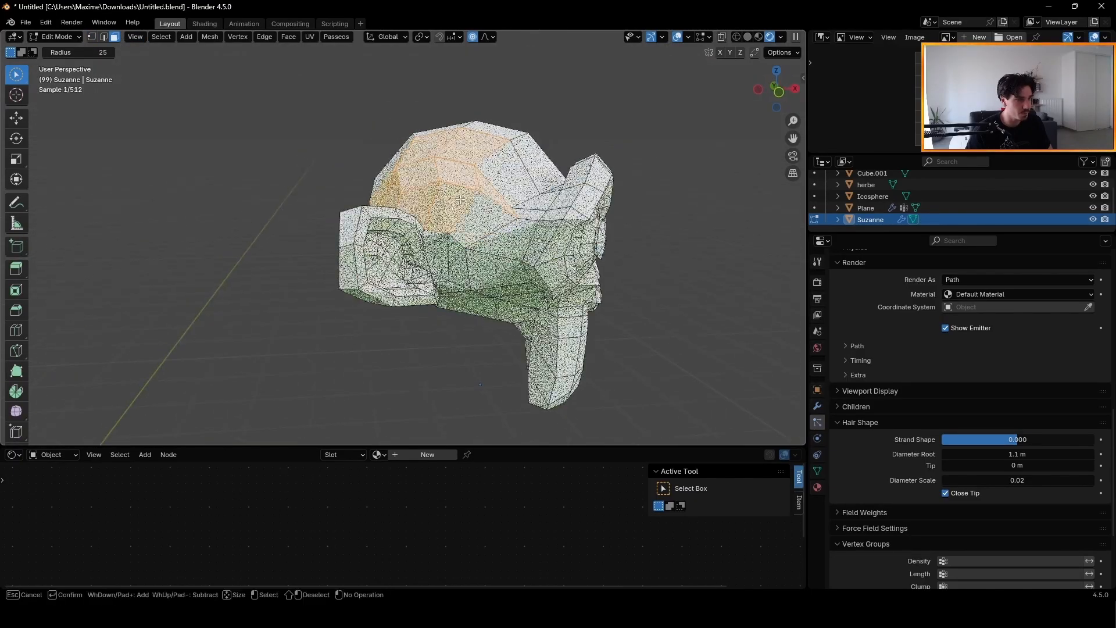
{"action": "middle_click_drag", "start_coordinate": [517, 178], "coordinate": [430, 111]}
{"action": "left_click", "coordinate": [322, 295], "text": "shift"}
{"action": "middle_click_drag", "start_coordinate": [322, 294], "coordinate": [433, 342]}
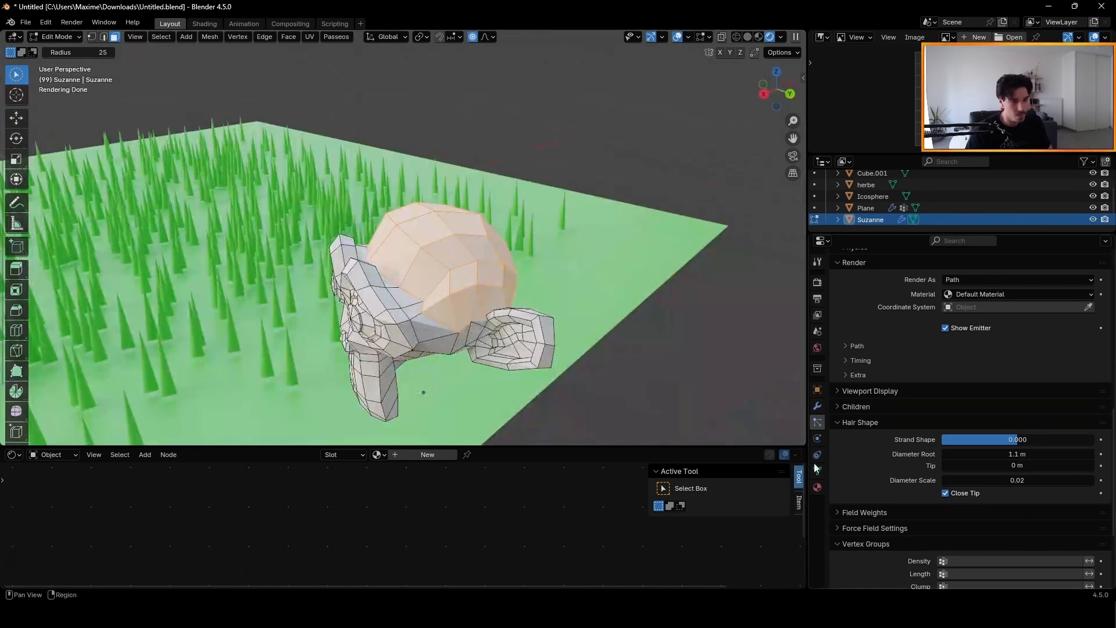
Create a vertex group named hair on Suzanne and assign the selected skull faces to it
{"action": "left_click", "coordinate": [817, 470]}
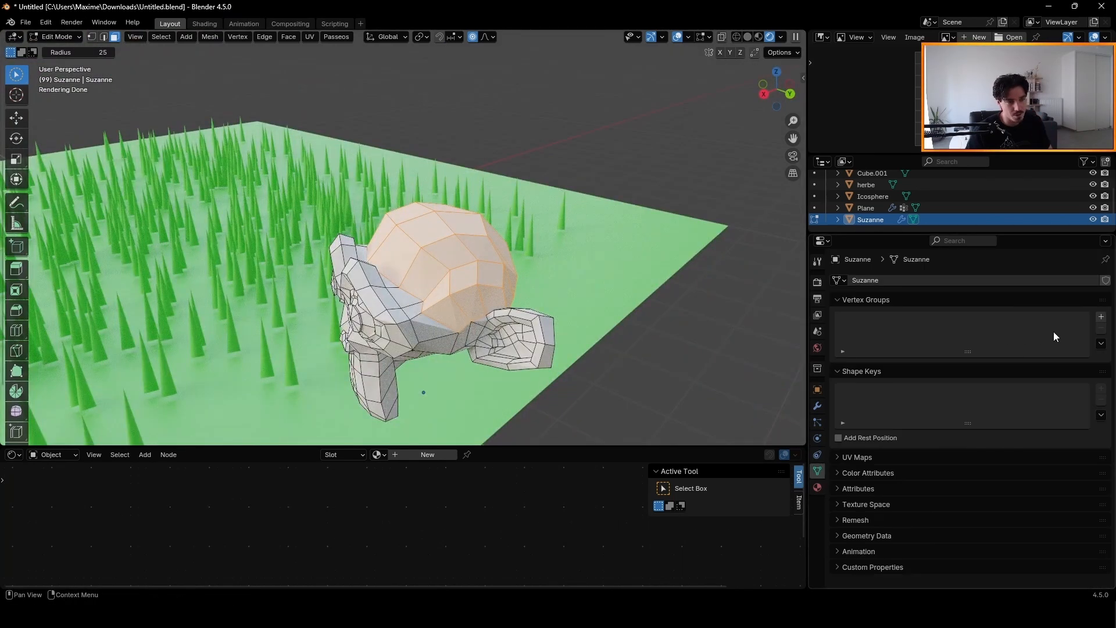
{"action": "left_click", "coordinate": [1101, 317]}
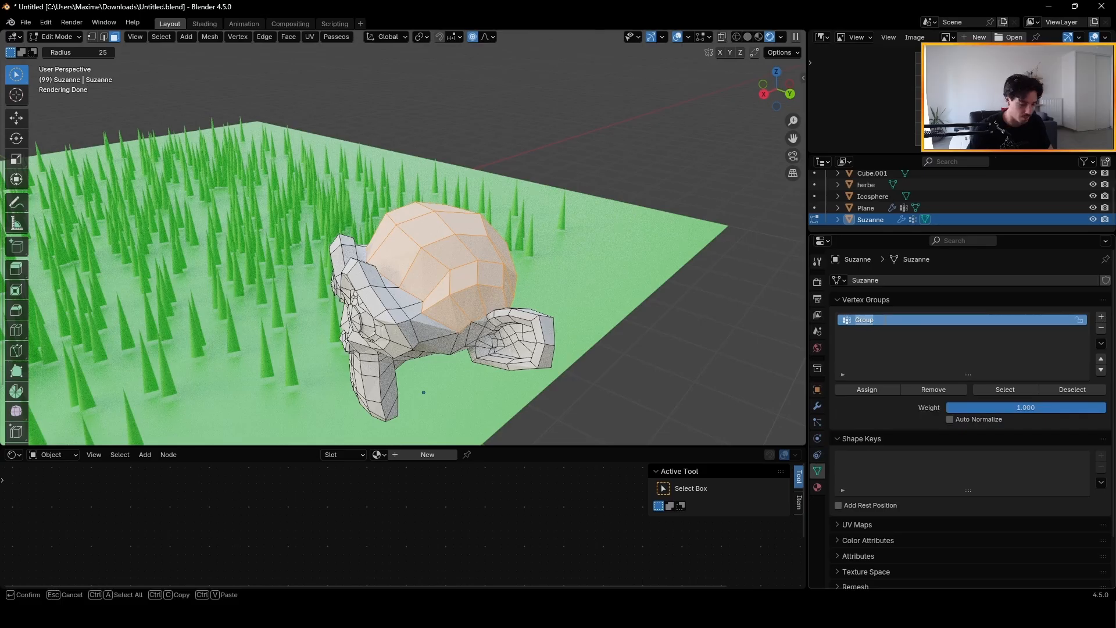
{"action": "key", "text": "Return"}
{"action": "left_click", "coordinate": [877, 392]}
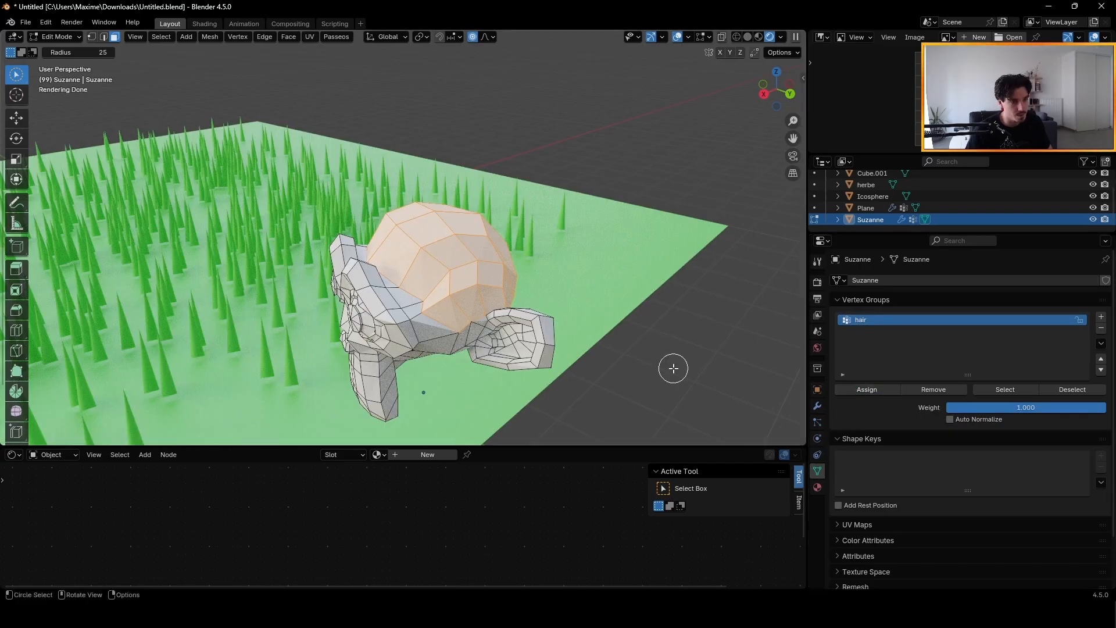
Check the hair vertex group from several sides by selecting its faces, and clear the selection
{"action": "middle_click_drag", "start_coordinate": [682, 336], "coordinate": [553, 267]}
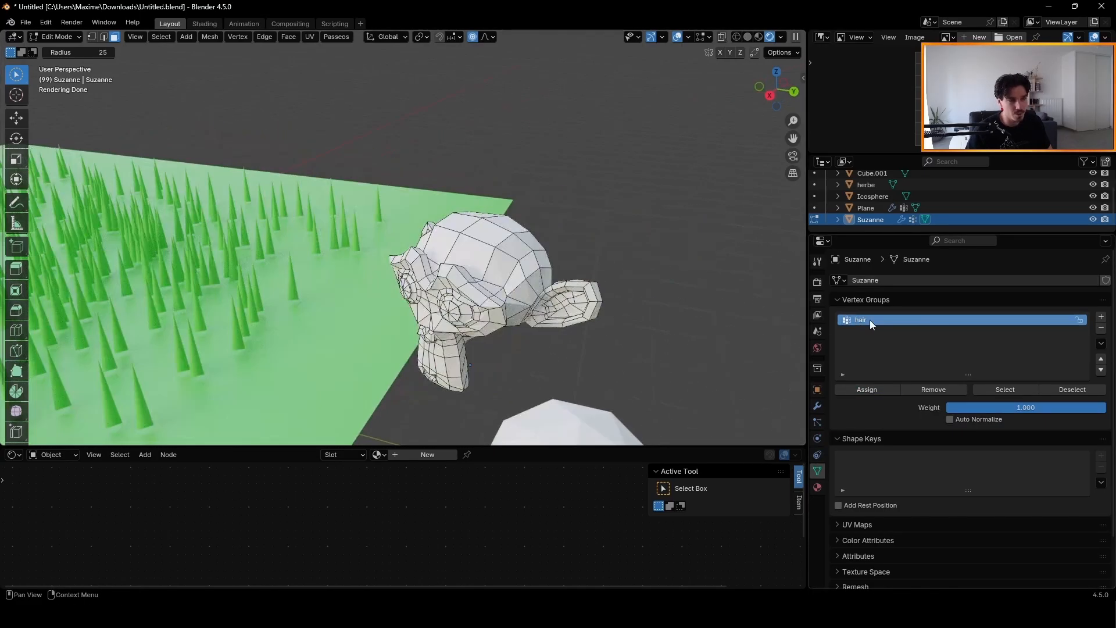
{"action": "left_click", "coordinate": [1016, 392]}
{"action": "middle_click_drag", "start_coordinate": [655, 227], "coordinate": [467, 161]}
{"action": "left_click", "coordinate": [427, 204]}
{"action": "middle_click_drag", "start_coordinate": [386, 225], "coordinate": [570, 233]}
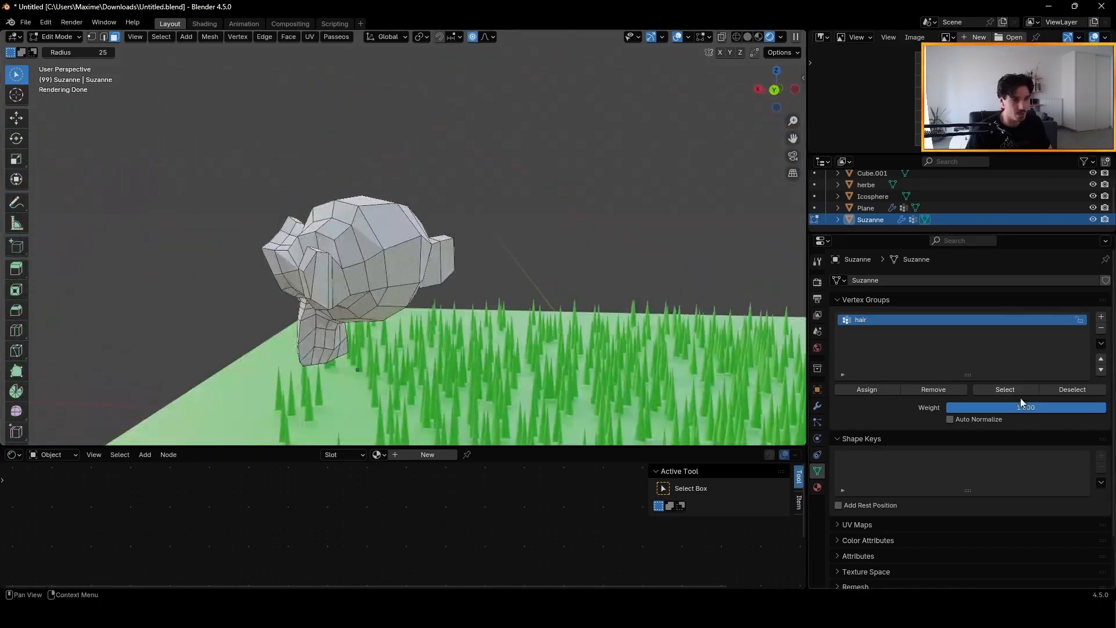
{"action": "left_click", "coordinate": [1018, 393]}
{"action": "middle_click_drag", "start_coordinate": [567, 144], "coordinate": [699, 179]}
{"action": "left_click", "coordinate": [700, 178]}
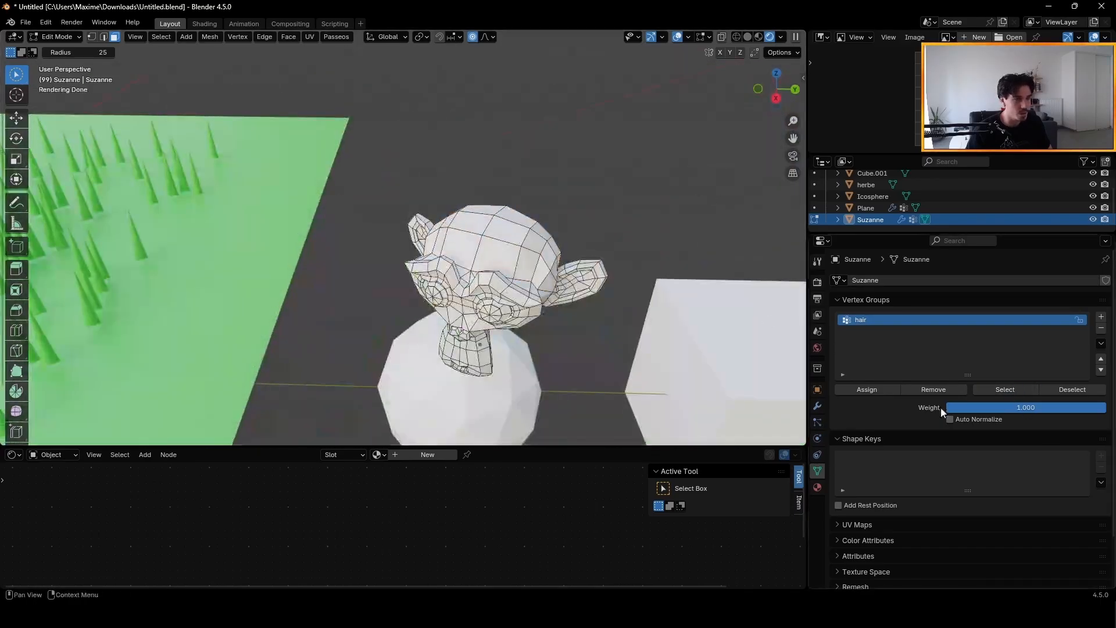
Set the Density vertex group of Suzanne's particle system to hair and return to Object Mode
{"action": "left_click", "coordinate": [816, 421]}
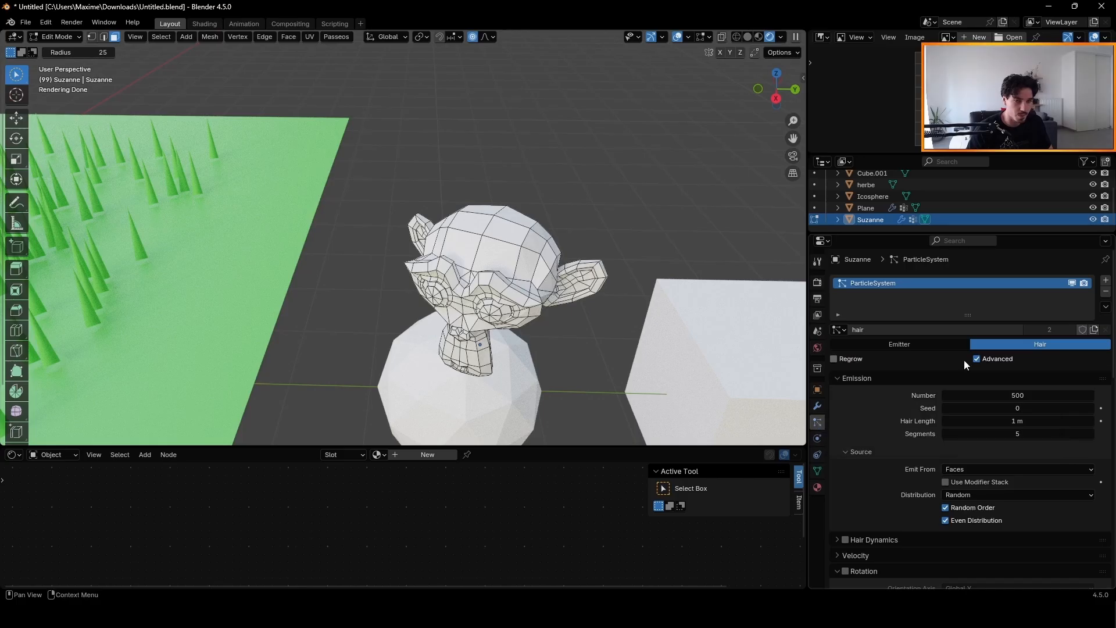
{"action": "scroll", "coordinate": [953, 407], "scroll_direction": "down", "scroll_amount": 15}
{"action": "left_click", "coordinate": [969, 442]}
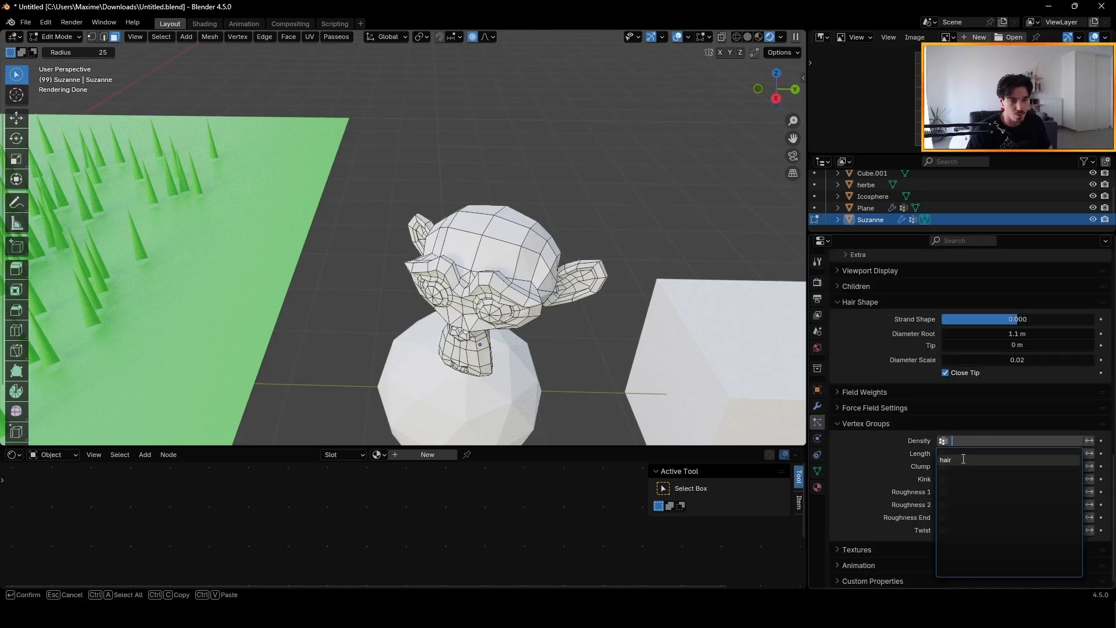
{"action": "left_click", "coordinate": [961, 459]}
{"action": "left_click", "coordinate": [59, 37]}
{"action": "left_click", "coordinate": [58, 51]}
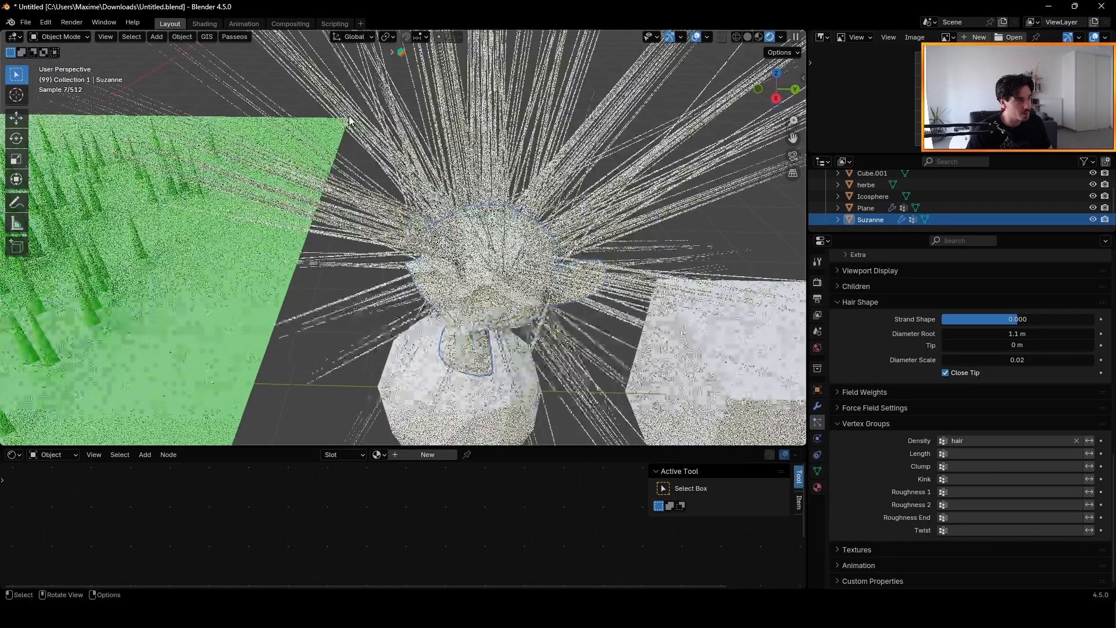
Make Suzanne's hair finer and shorter by setting Diameter Root to 0.1 m and Hair Length to 0.13 m
{"action": "middle_click_drag", "start_coordinate": [591, 238], "coordinate": [702, 170]}
{"action": "left_click", "coordinate": [556, 264]}
{"action": "middle_click_drag", "start_coordinate": [556, 264], "coordinate": [426, 205]}
{"action": "scroll", "coordinate": [1001, 430], "scroll_direction": "up", "scroll_amount": 5}
{"action": "left_click_drag", "start_coordinate": [1005, 443], "coordinate": [954, 443]}
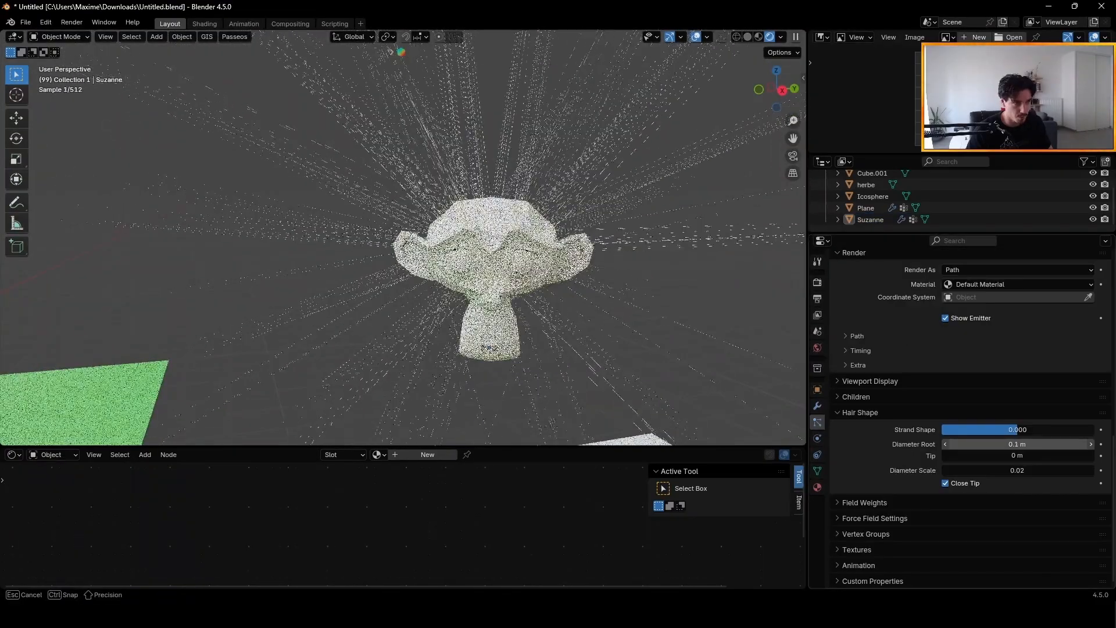
{"action": "scroll", "coordinate": [971, 382], "scroll_direction": "up", "scroll_amount": 6}
{"action": "scroll", "coordinate": [971, 381], "scroll_direction": "up", "scroll_amount": 10}
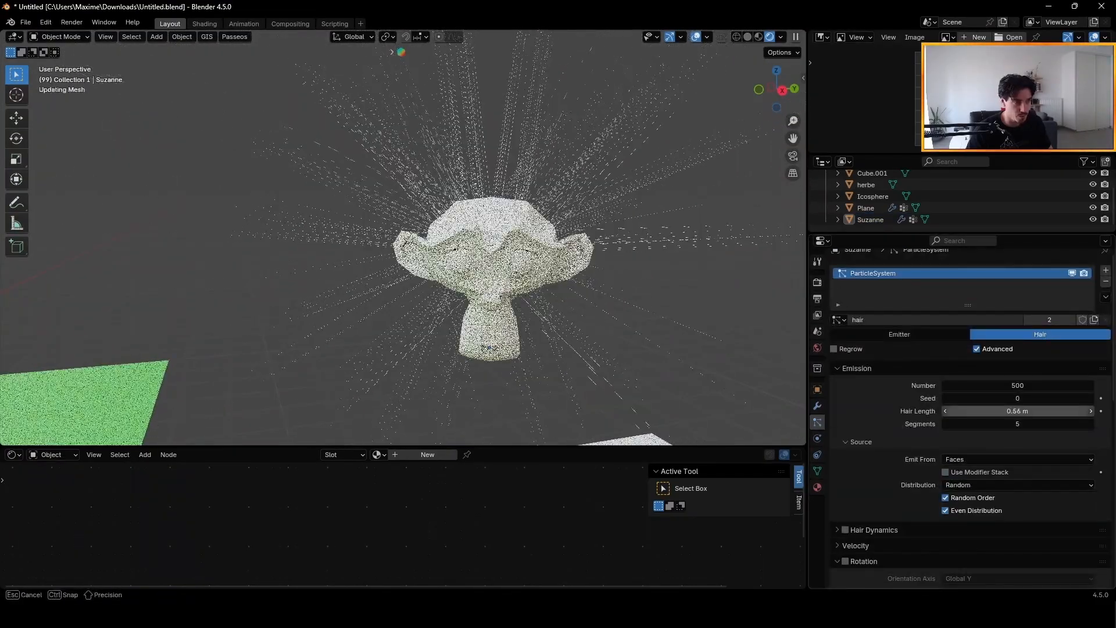
Examine in solid shading how the hair is distributed over the back, sides and underside of Suzanne's head
{"action": "mouse_move", "coordinate": [581, 256]}
{"action": "middle_mouse_down"}
{"action": "mouse_move", "coordinate": [612, 270]}
{"action": "mouse_move", "coordinate": [279, 302]}
{"action": "middle_mouse_up"}
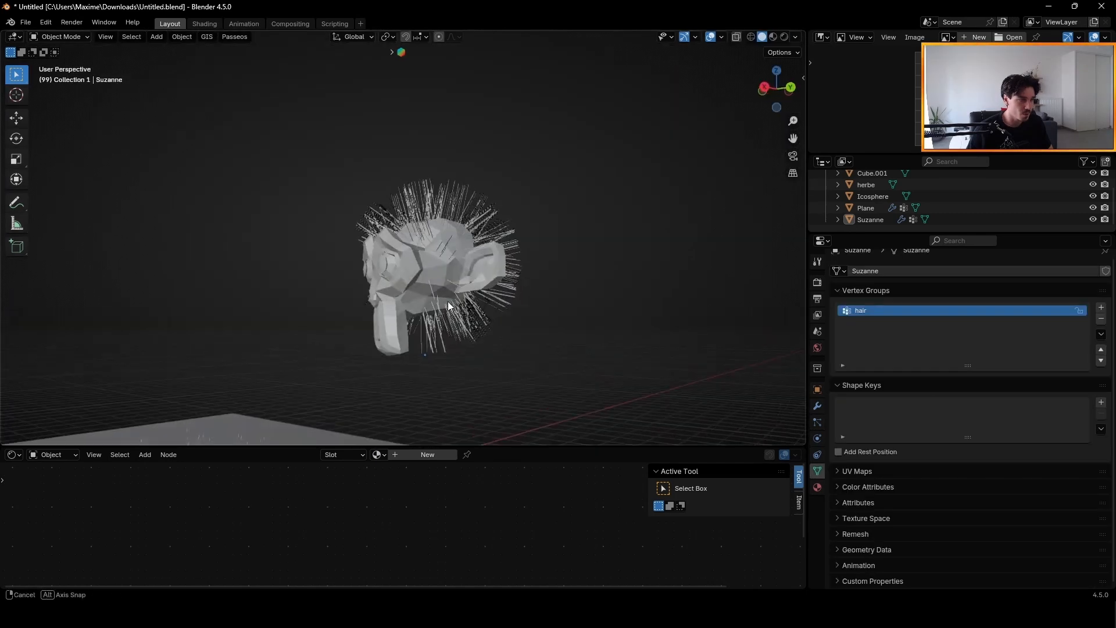
{"action": "scroll", "coordinate": [430, 285], "scroll_direction": "up", "scroll_amount": 5}
{"action": "middle_click_drag", "start_coordinate": [417, 272], "coordinate": [374, 269]}
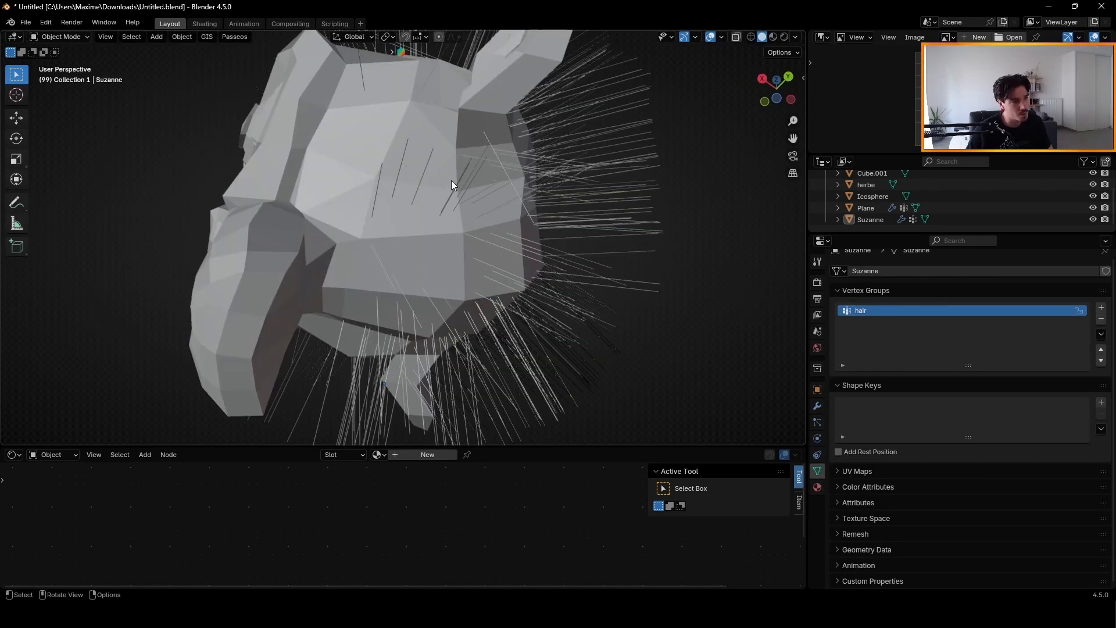
{"action": "left_click", "coordinate": [458, 192]}
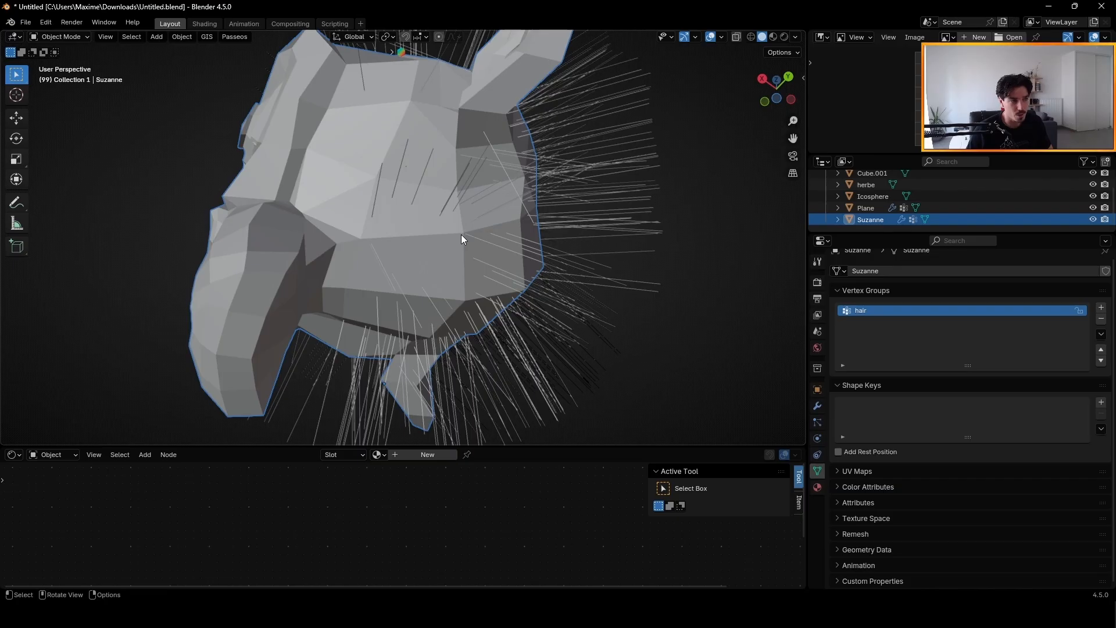
{"action": "middle_click_drag", "start_coordinate": [462, 235], "coordinate": [456, 269]}
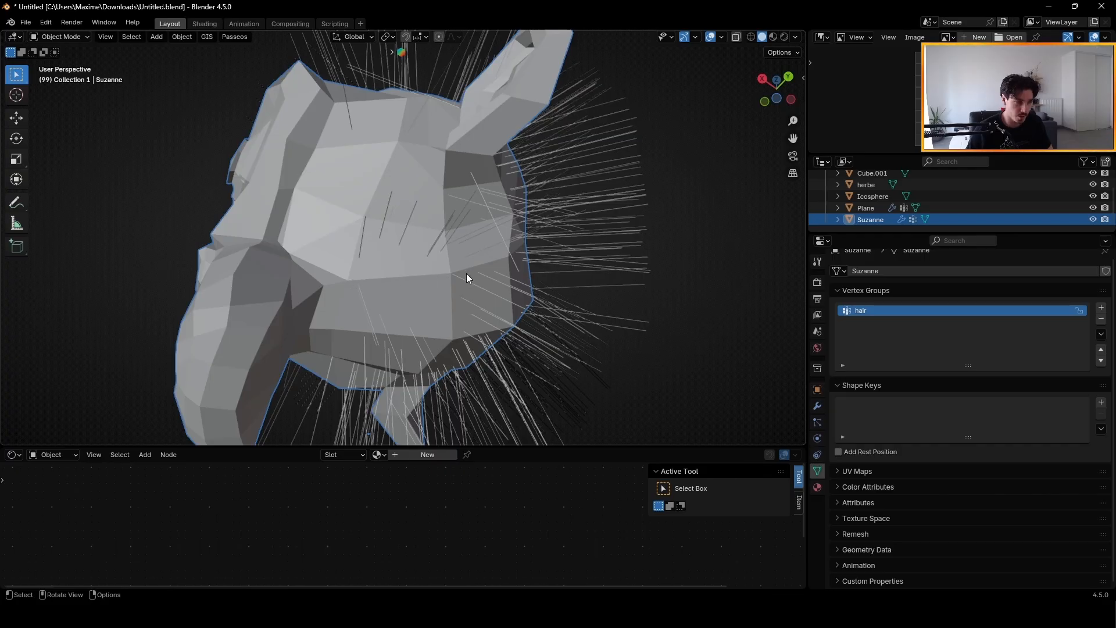
{"action": "middle_click_drag", "start_coordinate": [344, 281], "coordinate": [392, 177]}
{"action": "middle_click_drag", "start_coordinate": [409, 230], "coordinate": [332, 298]}
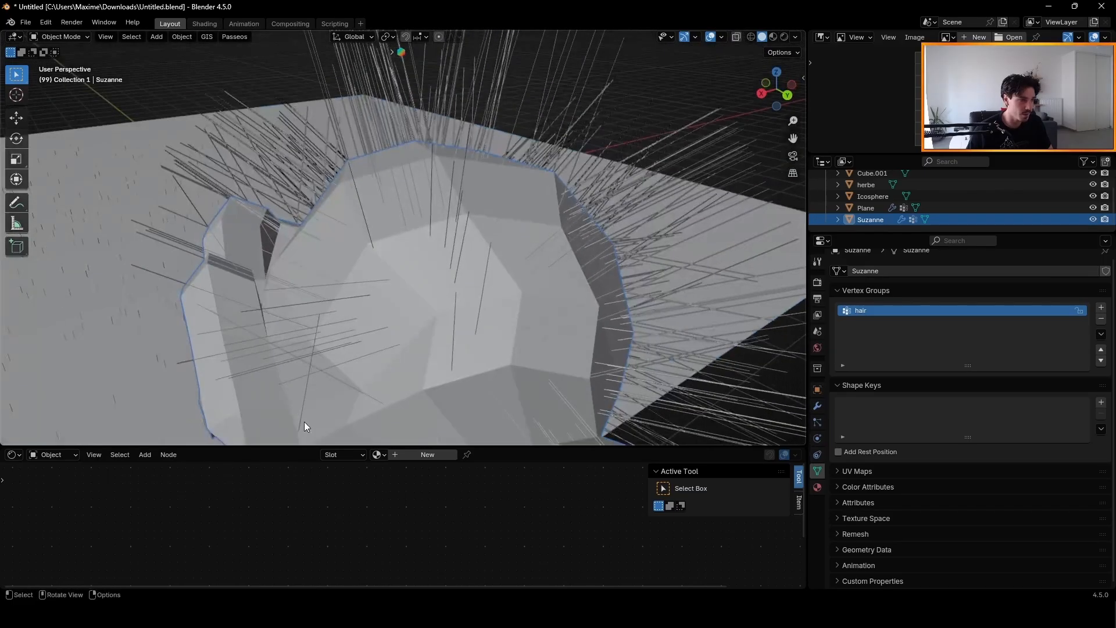
{"action": "middle_click_drag", "start_coordinate": [304, 424], "coordinate": [465, 226]}
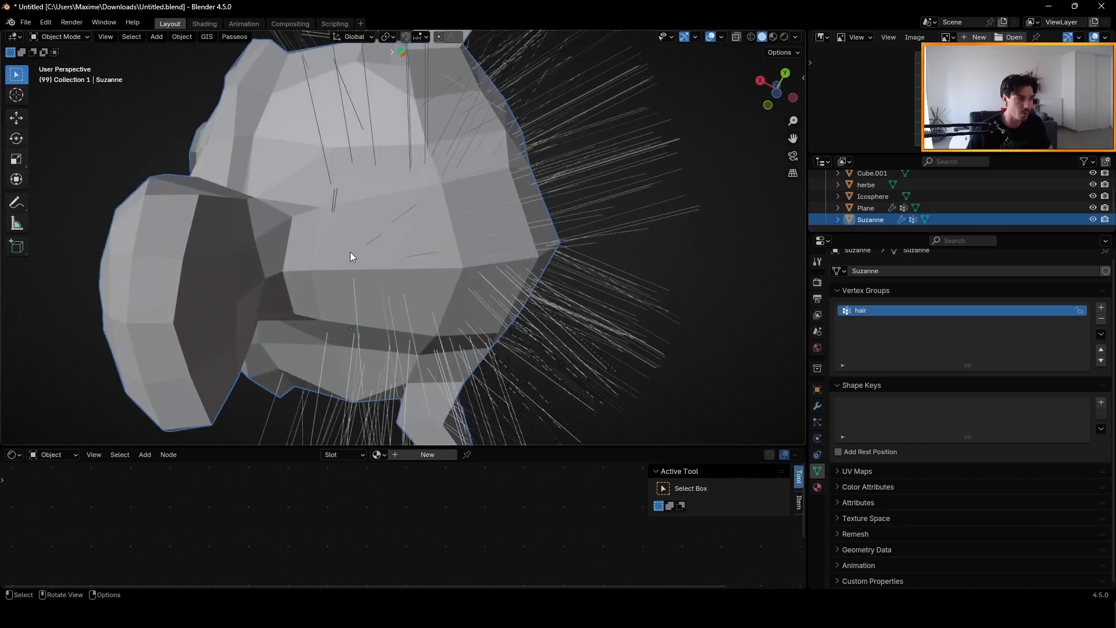
Enable Hair Dynamics on Suzanne's particle system and play the animation to preview the falling hair
{"action": "scroll", "coordinate": [348, 266], "scroll_direction": "up", "scroll_amount": 2}
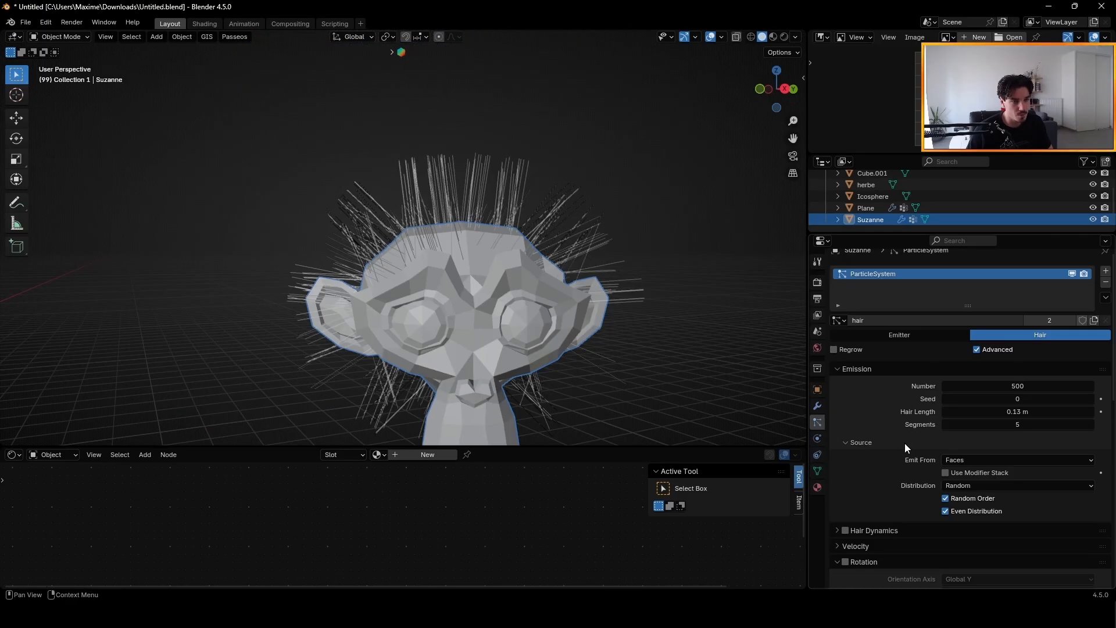
{"action": "scroll", "coordinate": [856, 469], "scroll_direction": "down", "scroll_amount": 3}
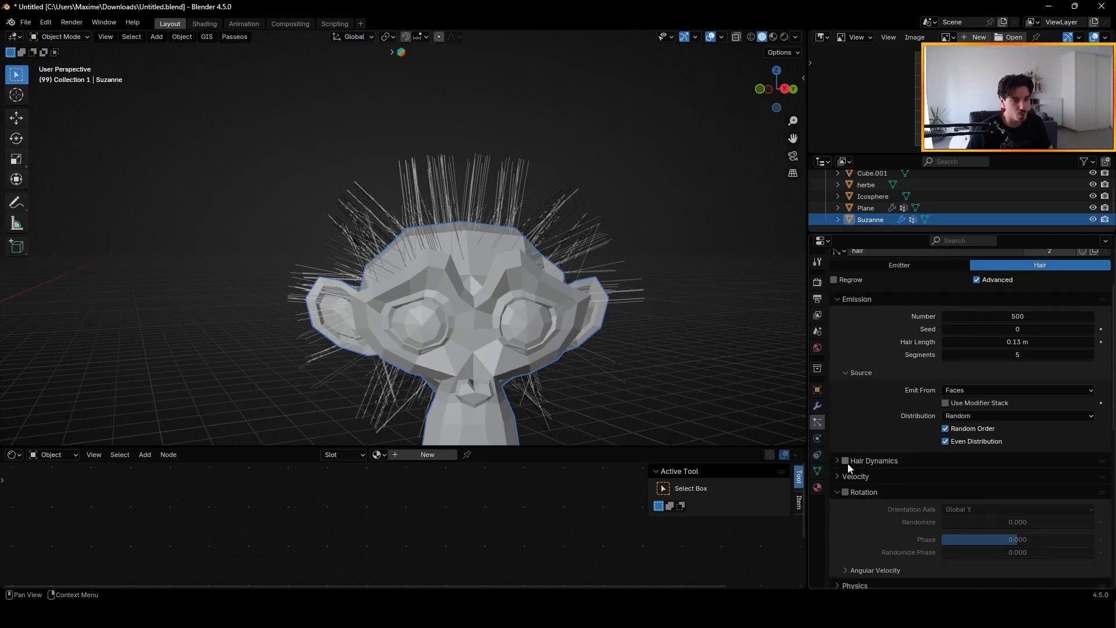
{"action": "left_click", "coordinate": [845, 460]}
{"action": "left_click", "coordinate": [693, 366]}
{"action": "key", "text": "space"}
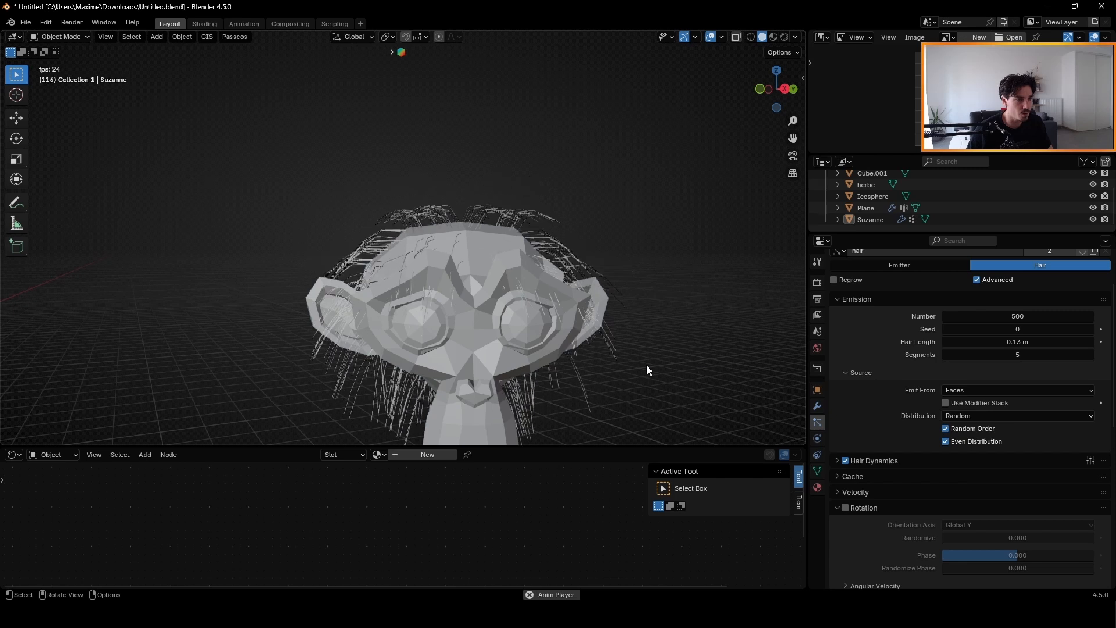
{"action": "middle_click_drag", "start_coordinate": [646, 366], "coordinate": [726, 355]}
{"action": "key", "text": "space"}
Set the hair emission Number to 1000 and replay the simulation while viewing the head from another side
{"action": "left_click", "coordinate": [968, 315]}
{"action": "type", "text": "1000"}
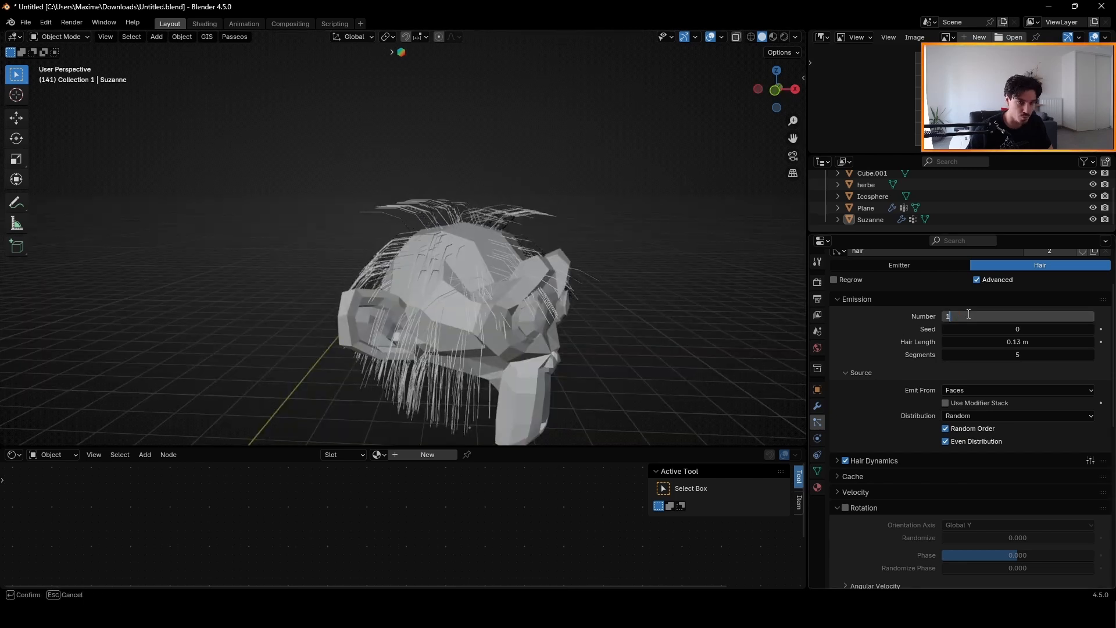
{"action": "key", "text": "Return"}
{"action": "key", "text": "space"}
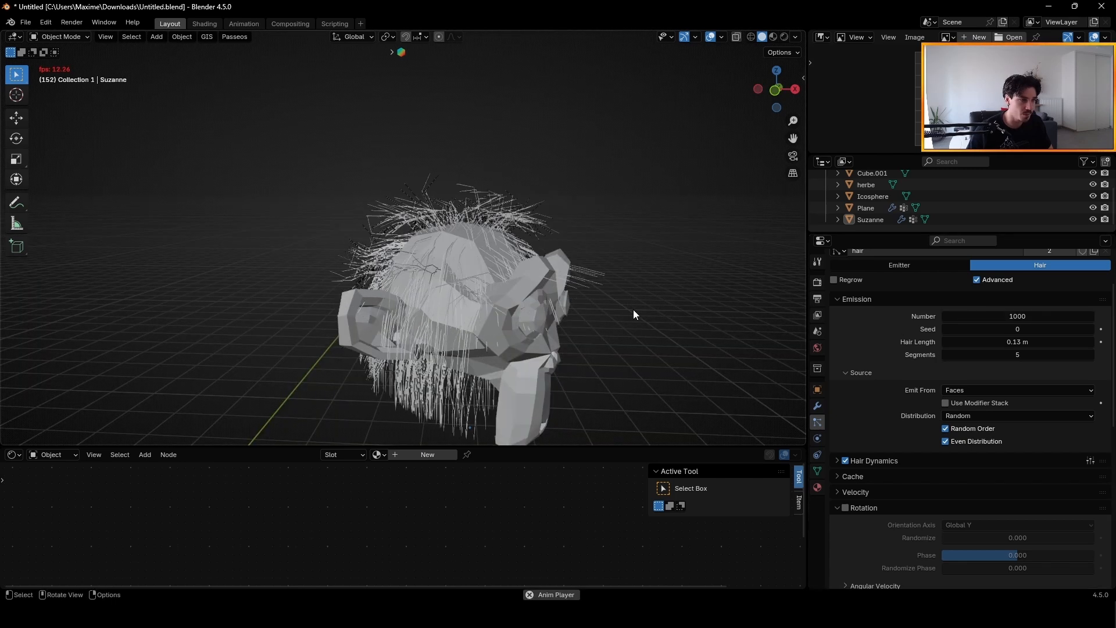
{"action": "middle_click_drag", "start_coordinate": [633, 310], "coordinate": [489, 291]}
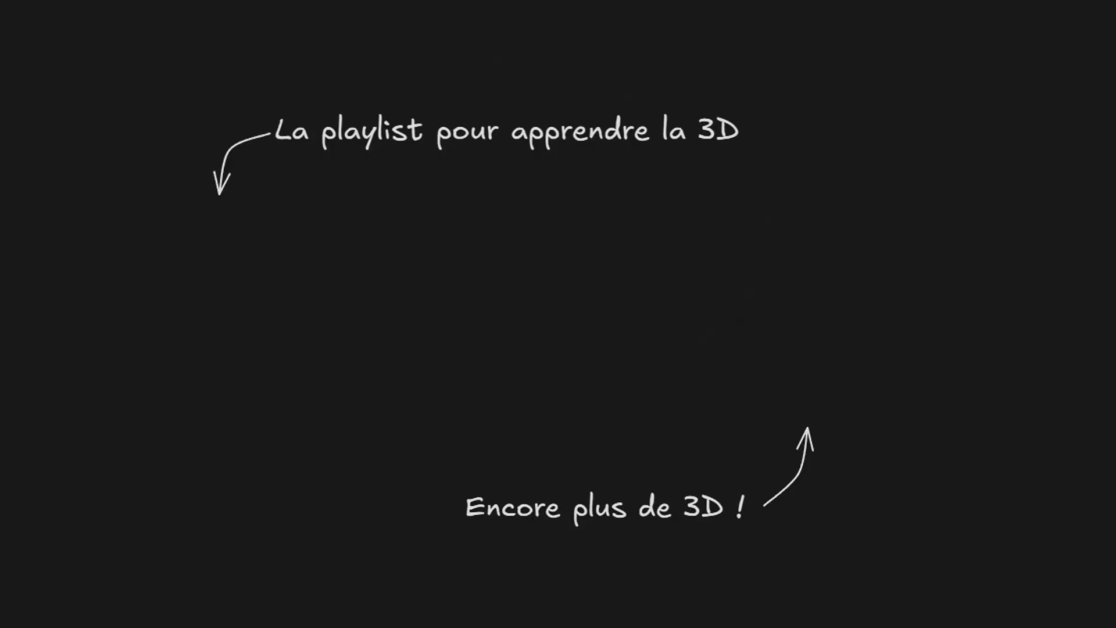